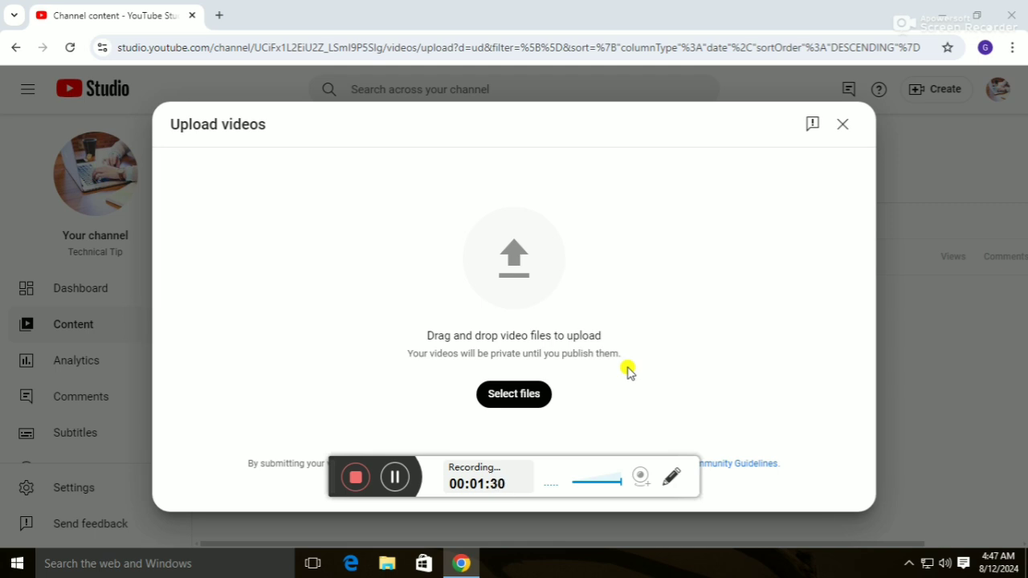
click(353, 473)
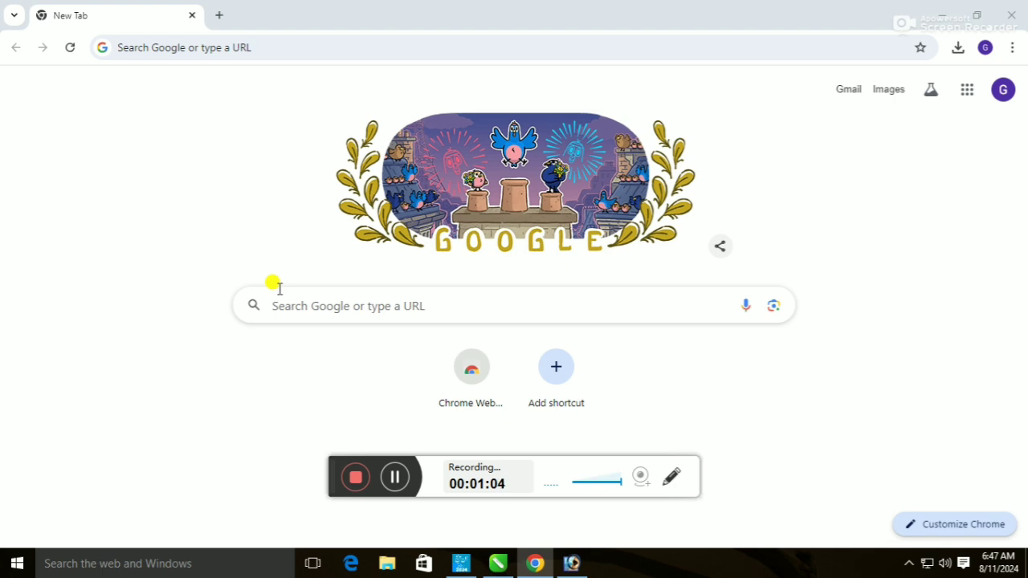
Step: Find YouTube through a web search, open its home page and view the signed-in account's own channel
click(247, 47)
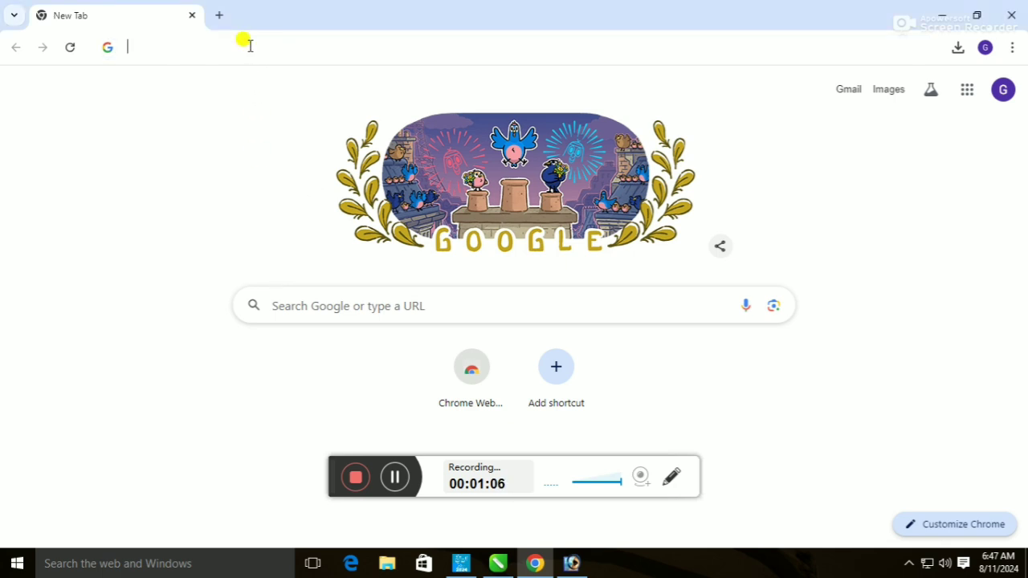
click(179, 171)
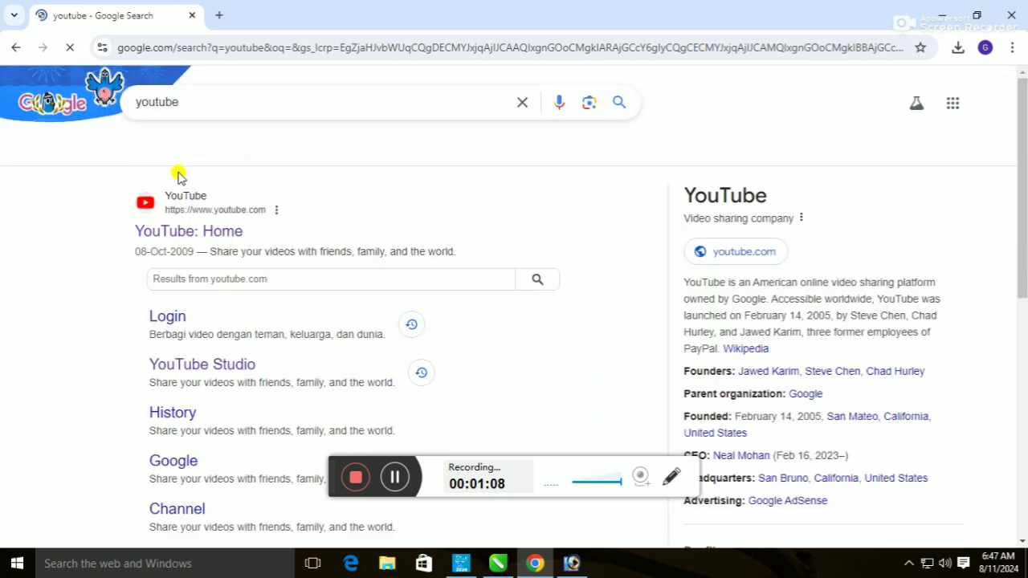
click(183, 231)
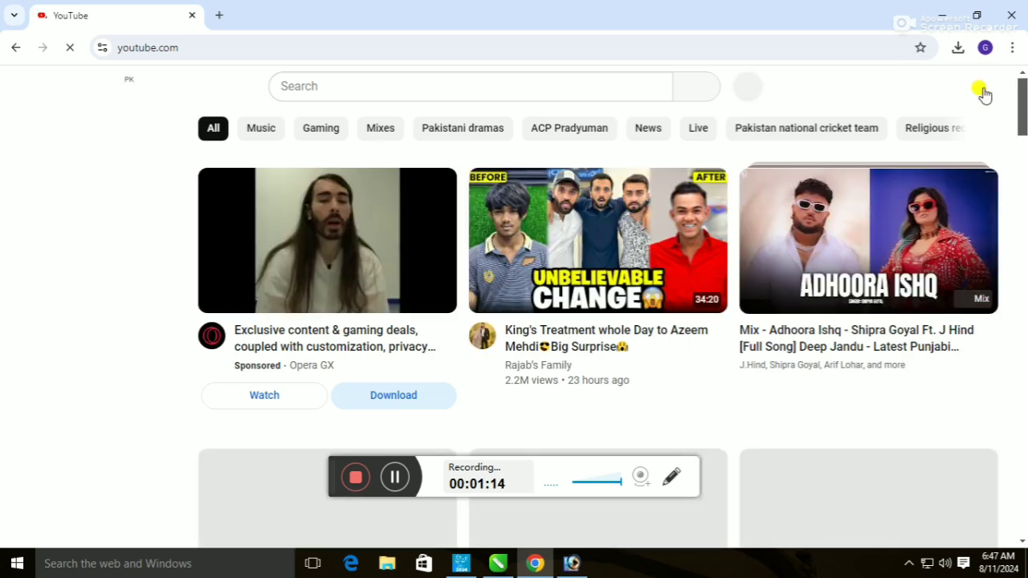
click(982, 88)
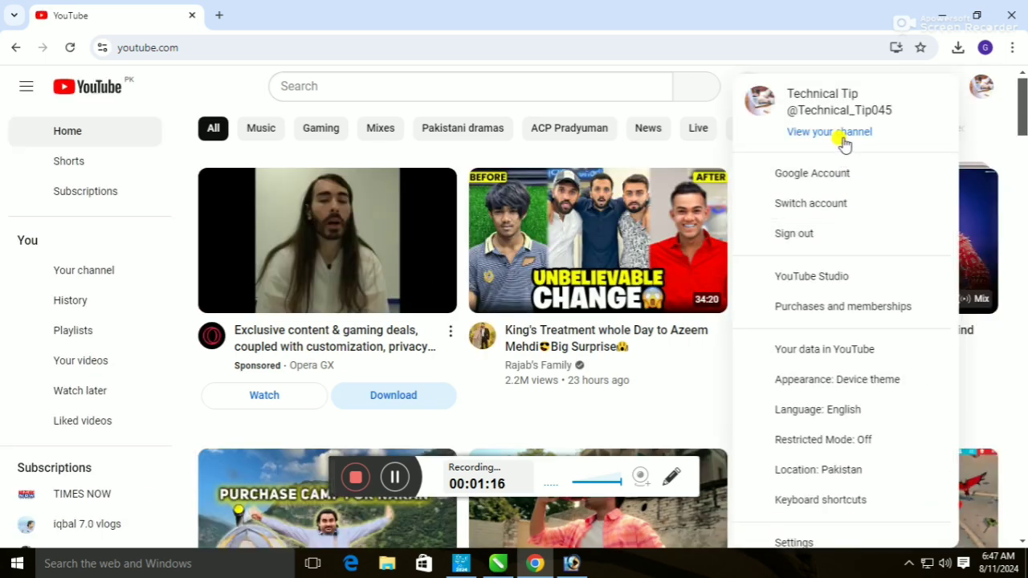
click(841, 135)
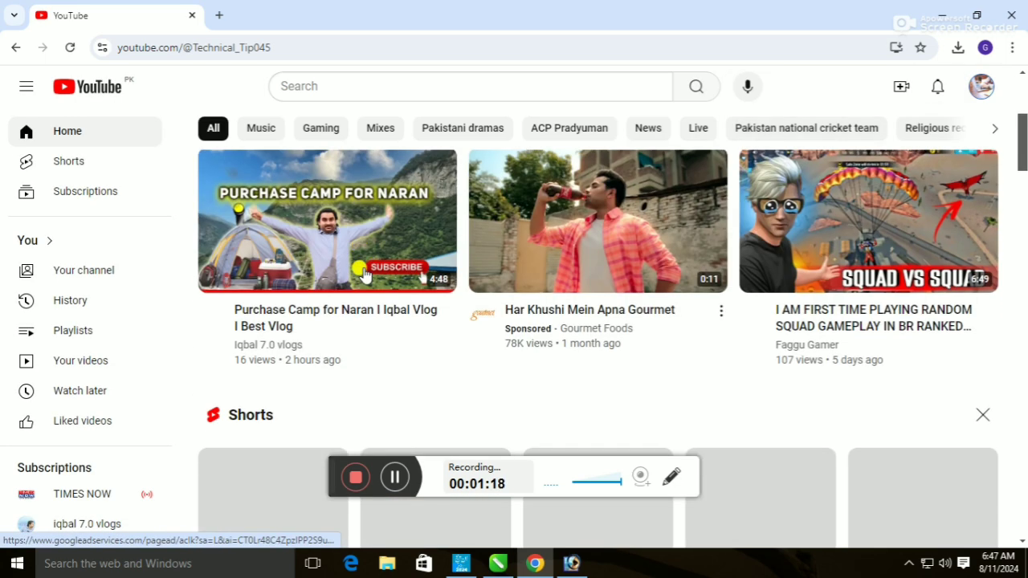
scroll(359, 265, down, 4)
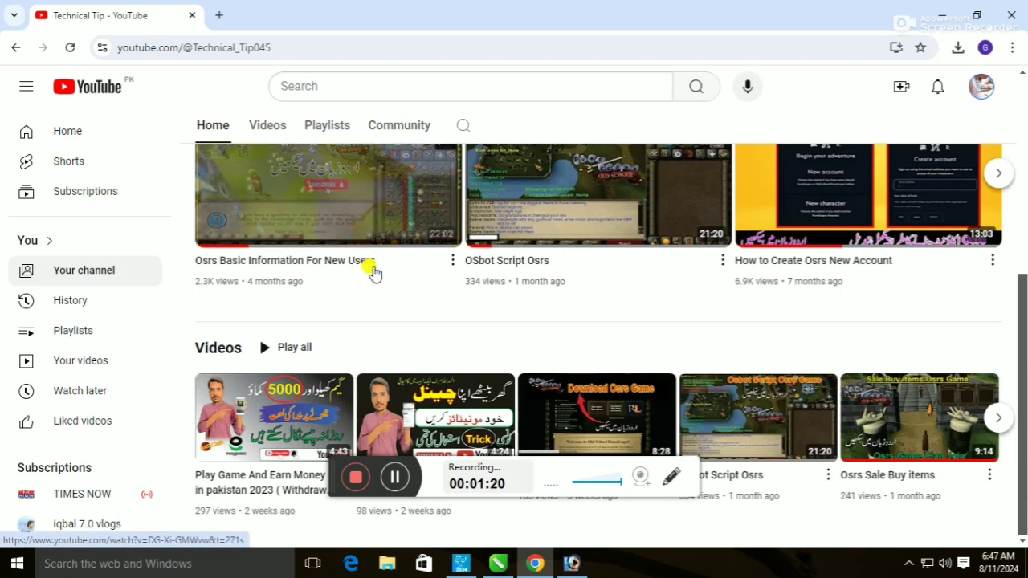
Step: Upload the video 720_30_3.78_Aug112024.mp4 from the Videos folder to the channel and clear its prefilled title
click(902, 87)
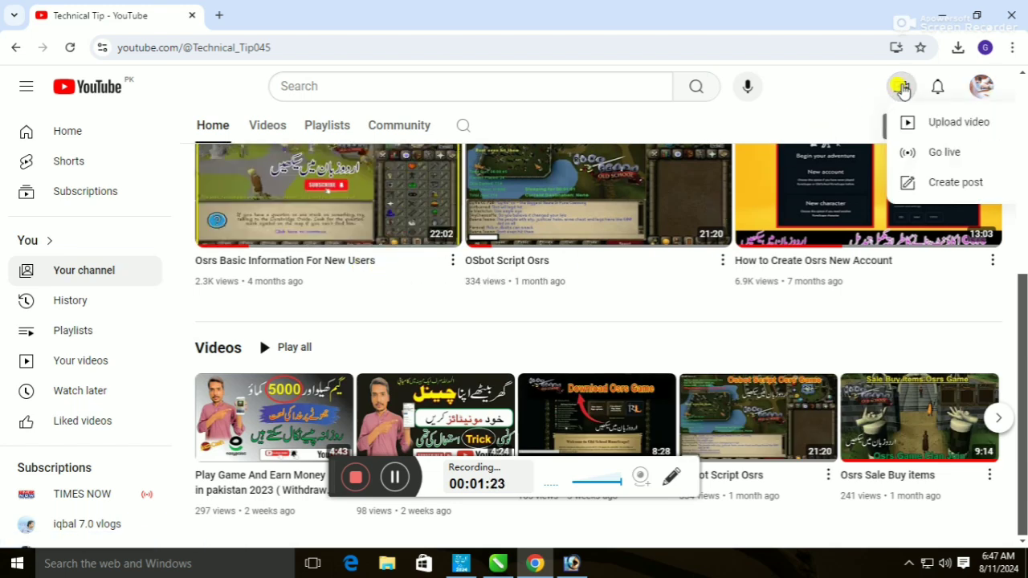
click(948, 129)
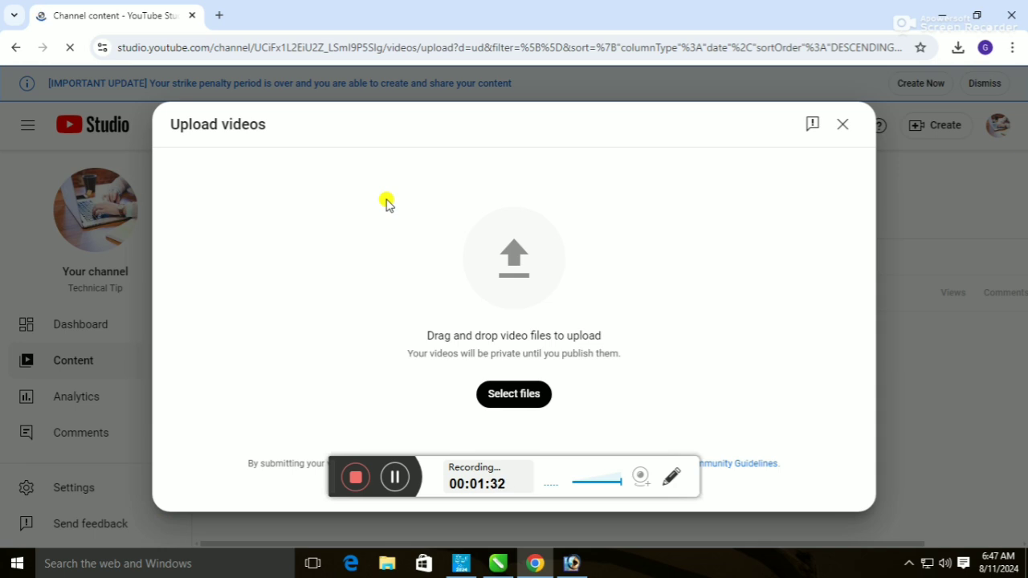
click(532, 394)
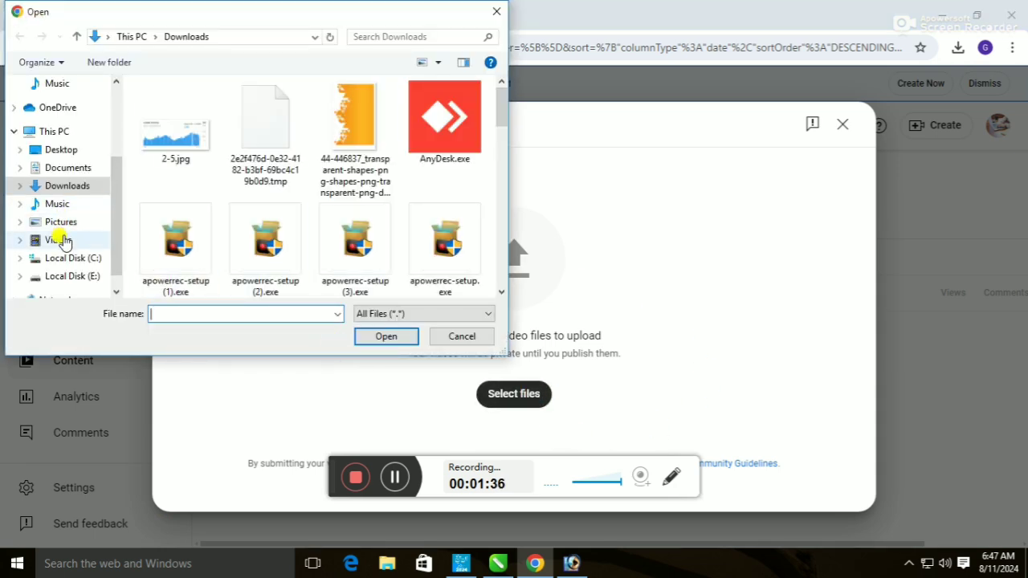
click(61, 239)
click(265, 178)
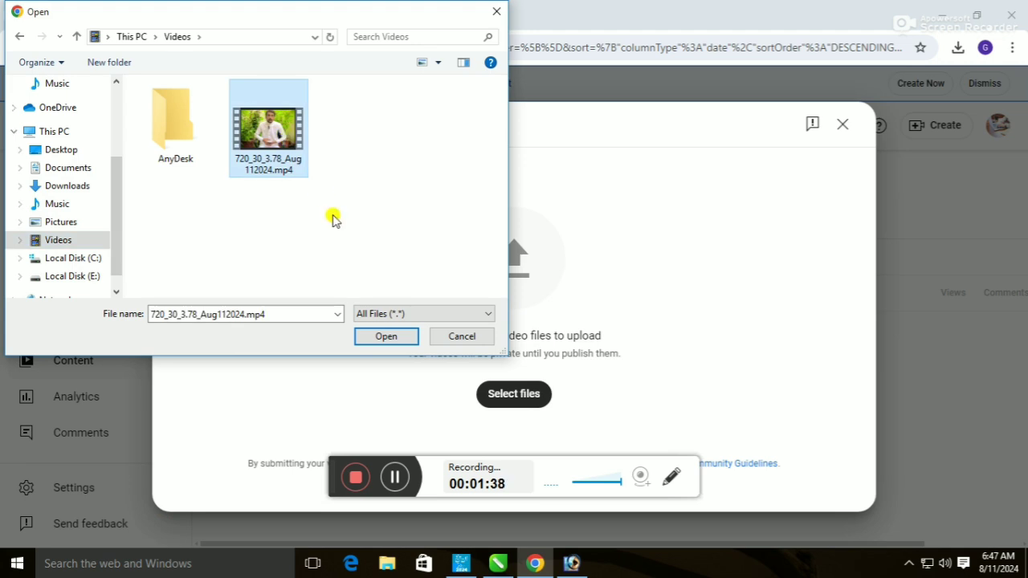
click(386, 336)
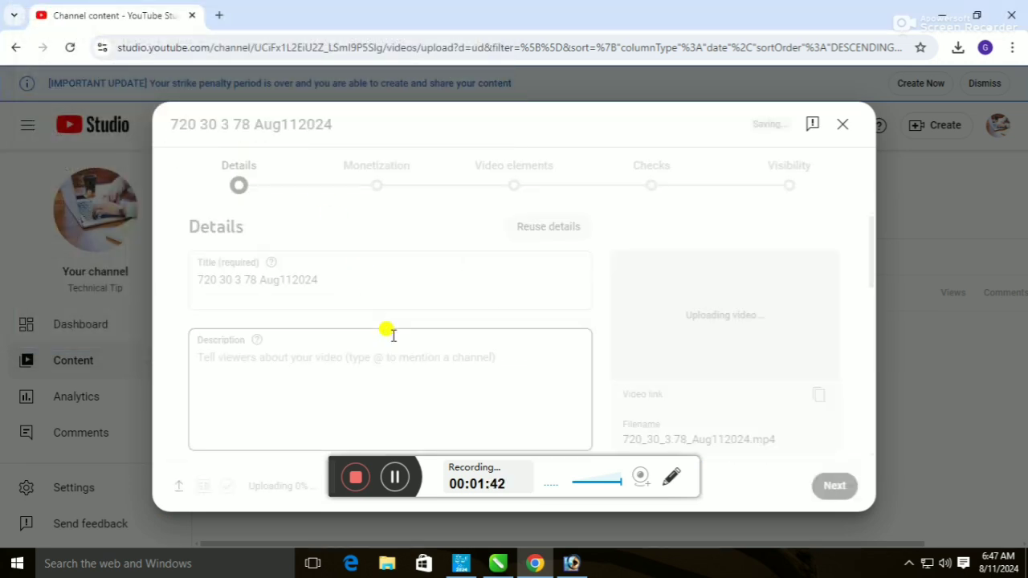
triple_click(320, 280)
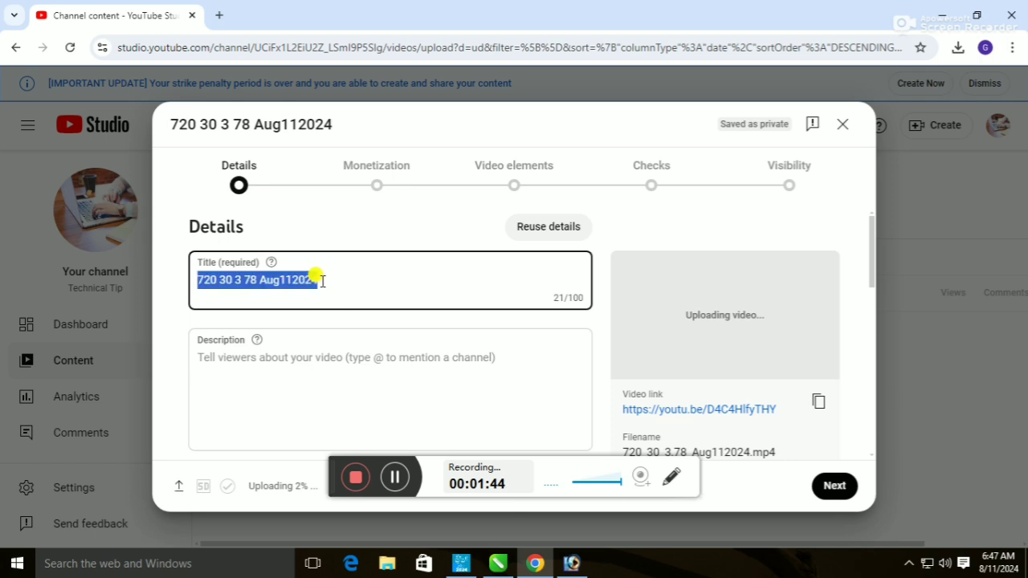
key(BackSpace)
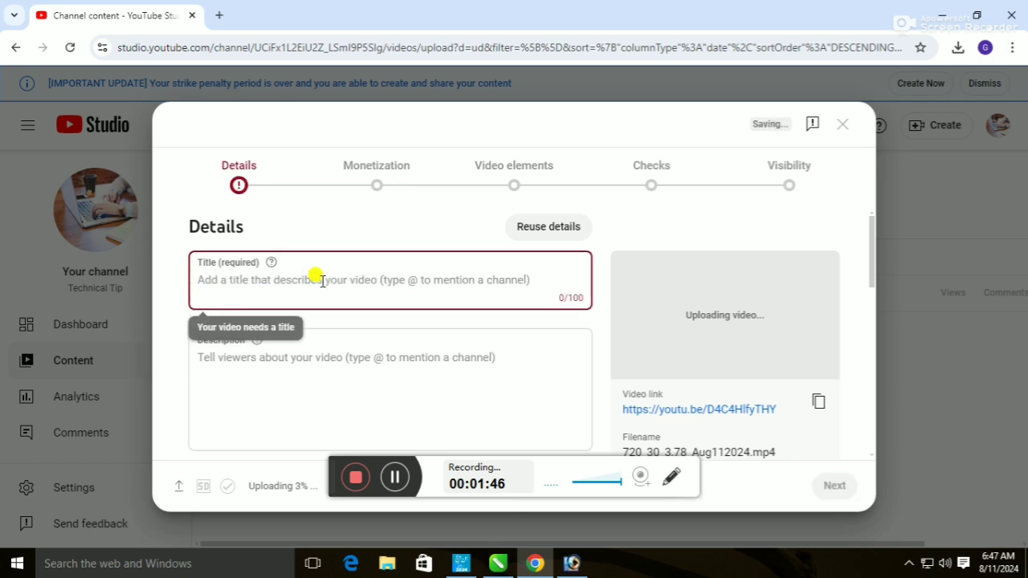
Step: Open YouTube in a new browser tab and search for "thumbnail kaise banaen"
click(221, 16)
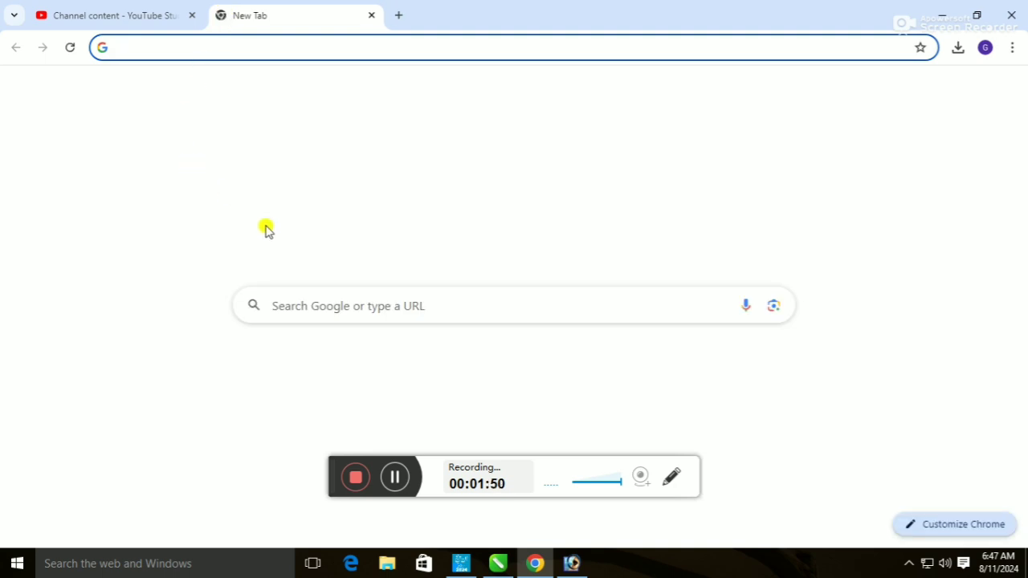
click(230, 46)
click(171, 170)
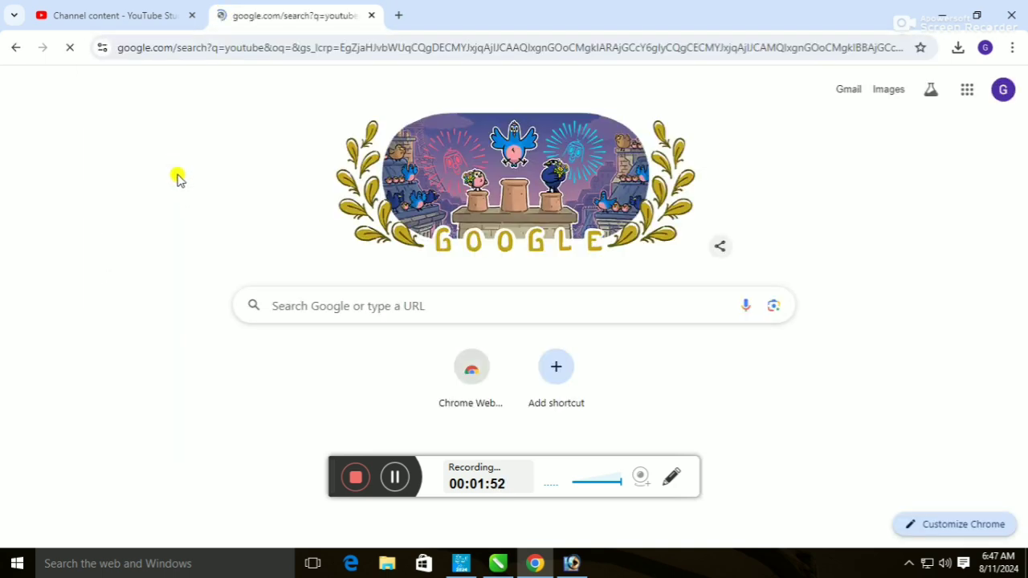
click(204, 232)
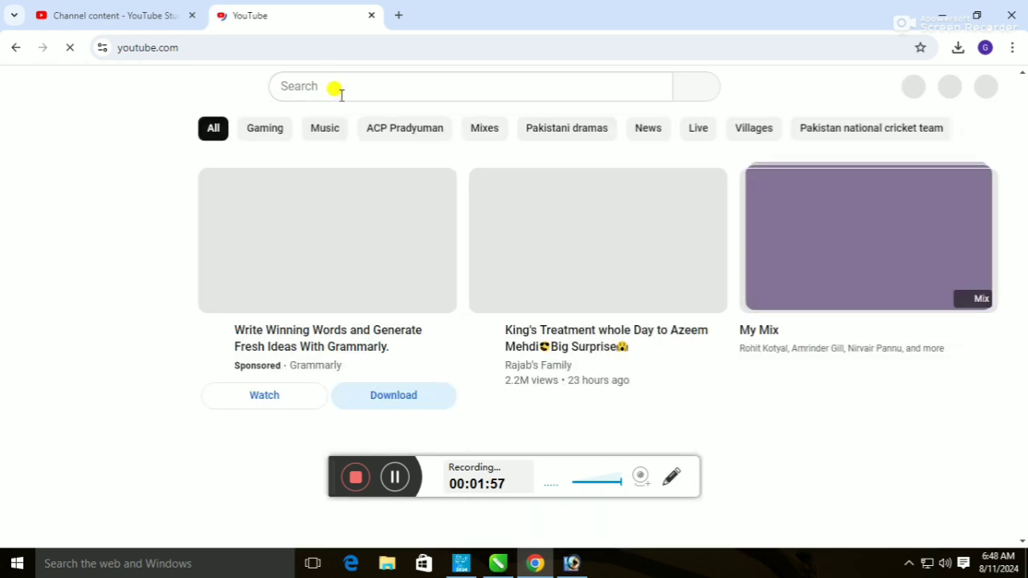
click(338, 88)
text(thu)
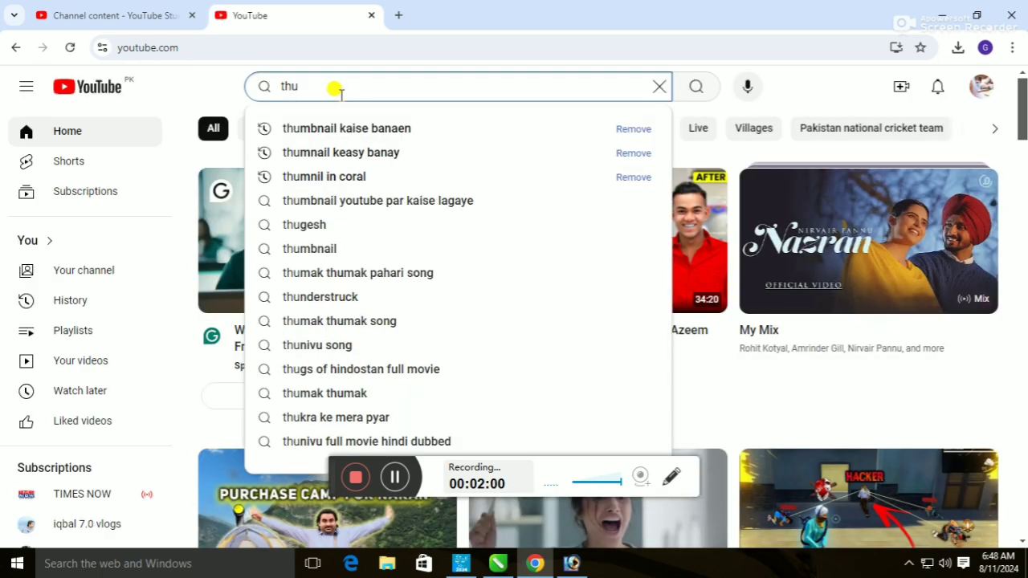
click(305, 129)
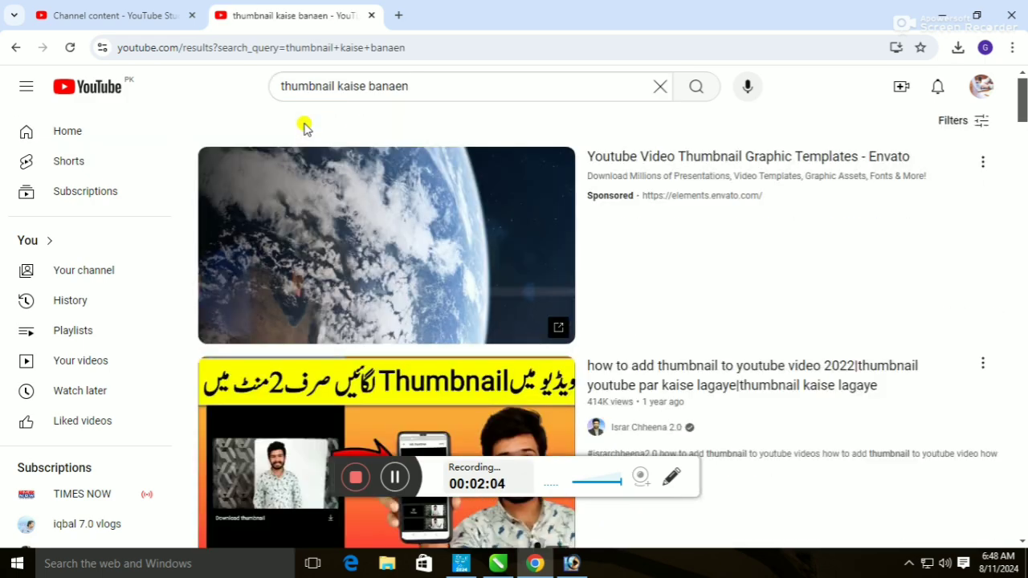
Step: Look through the search results for existing videos on making thumbnails, comparing their titles and thumbnails
scroll(543, 171, down, 8)
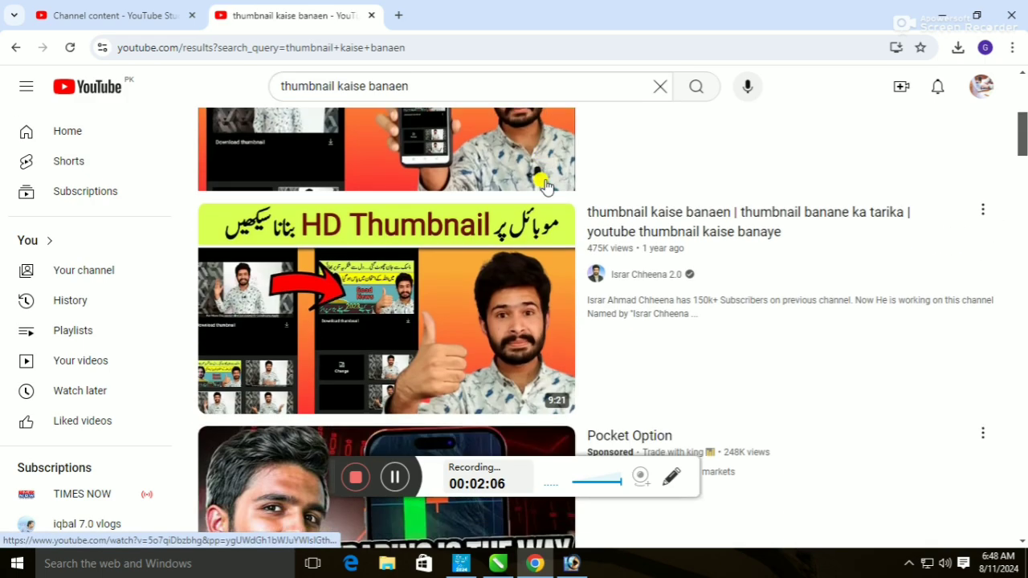
scroll(544, 229, down, 3)
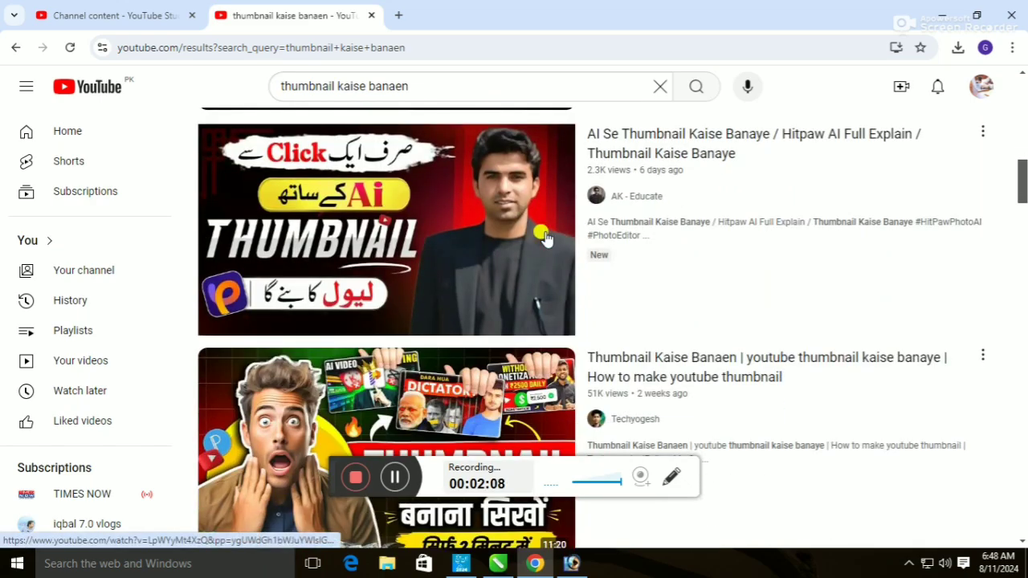
scroll(602, 261, down, 7)
scroll(604, 263, up, 3)
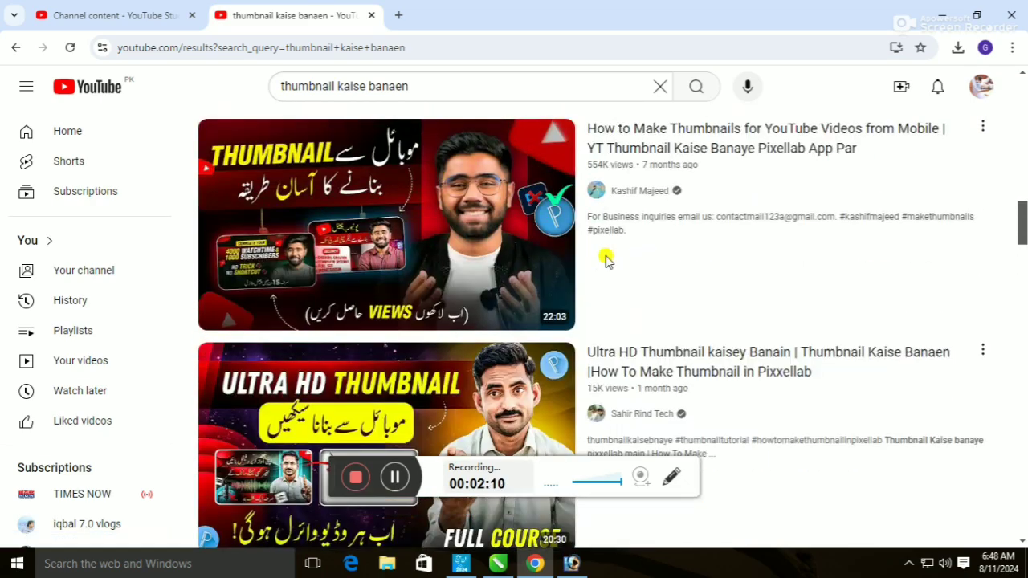
scroll(603, 263, down, 3)
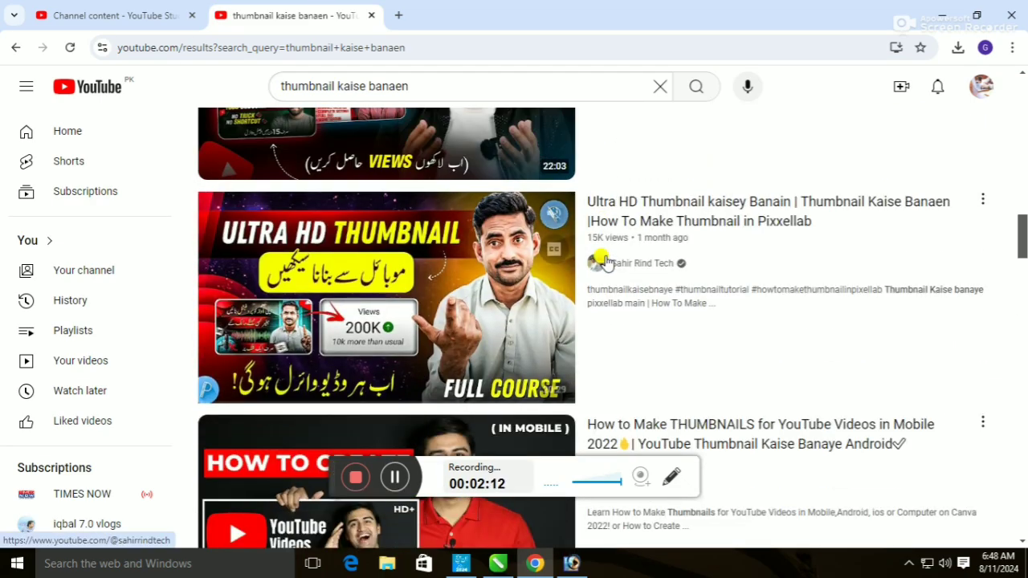
scroll(603, 263, down, 5)
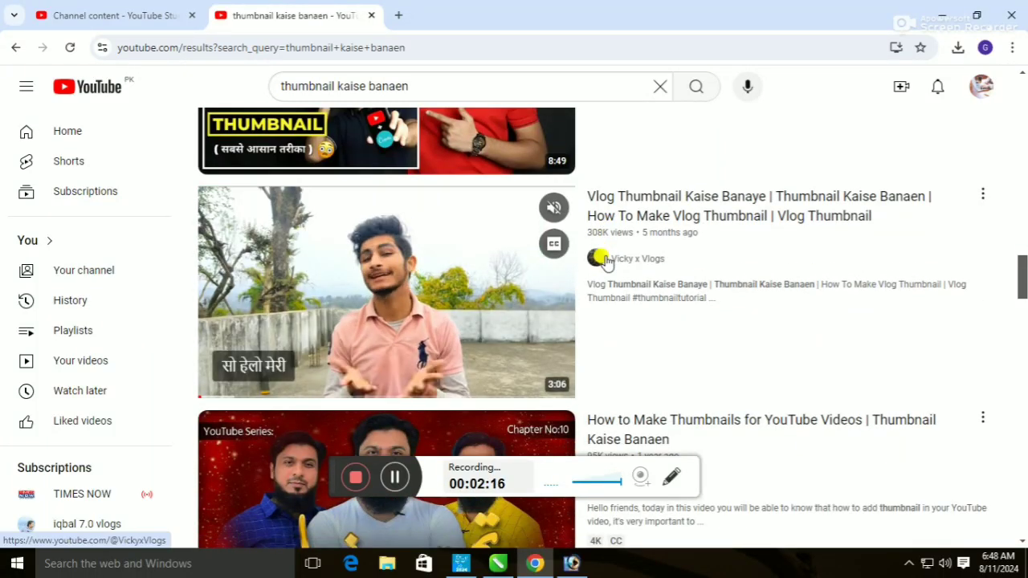
scroll(606, 260, down, 2)
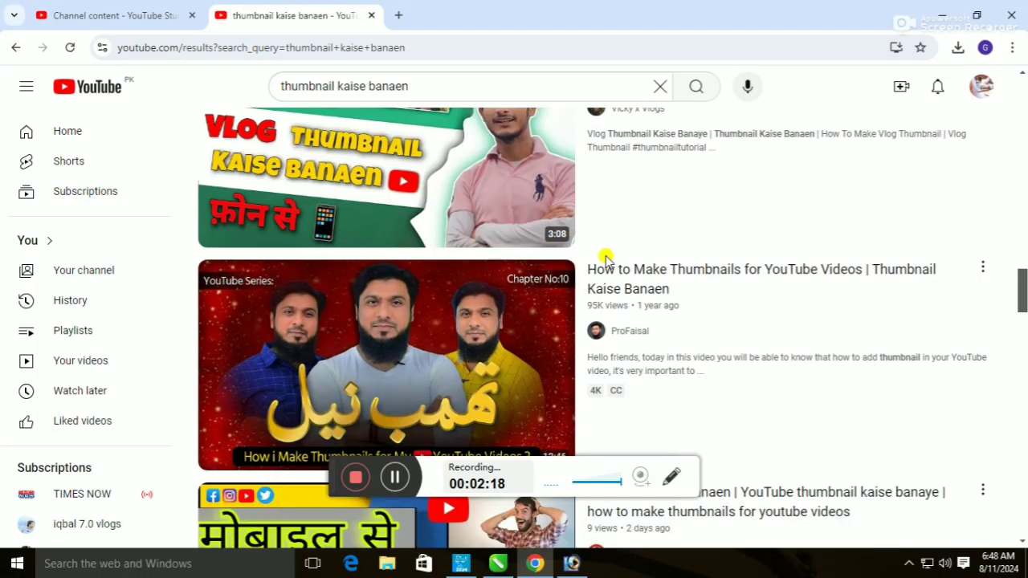
mouse_move(376, 215)
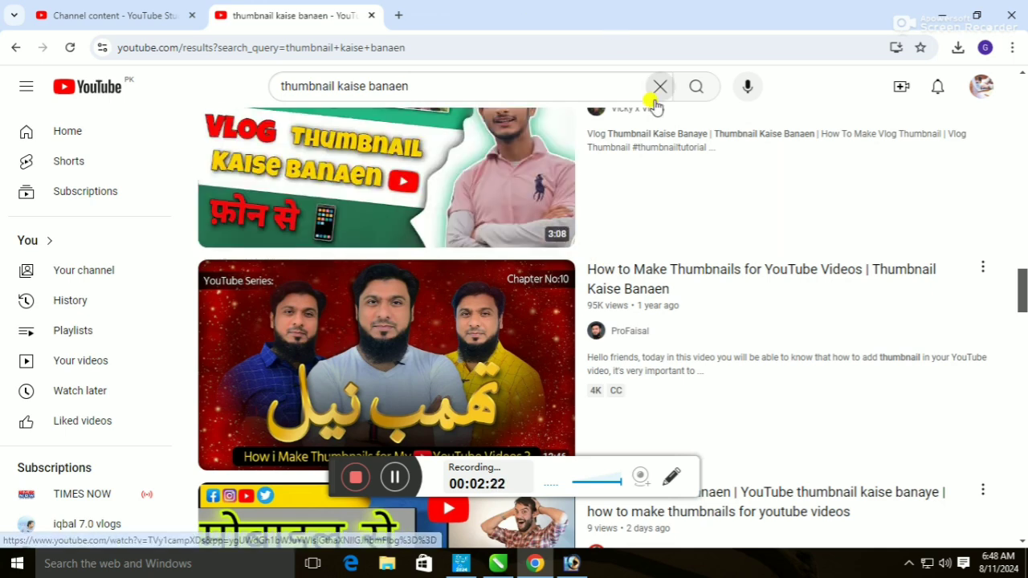
Step: Open the "How to Make Thumbnails for YouTube Videos | Thumbnail Kaise Banaen" video and examine its full description
click(376, 387)
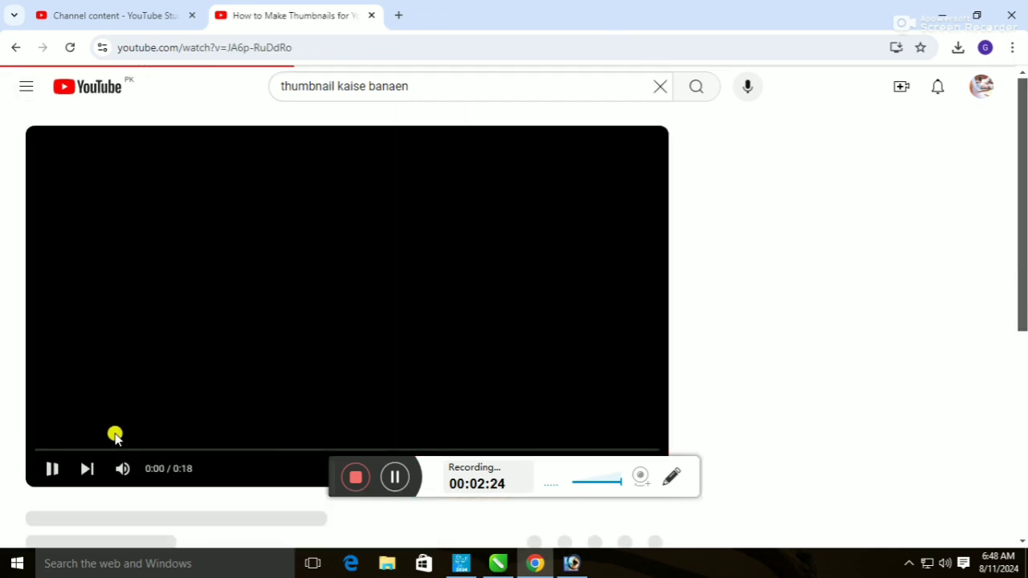
scroll(239, 244, down, 5)
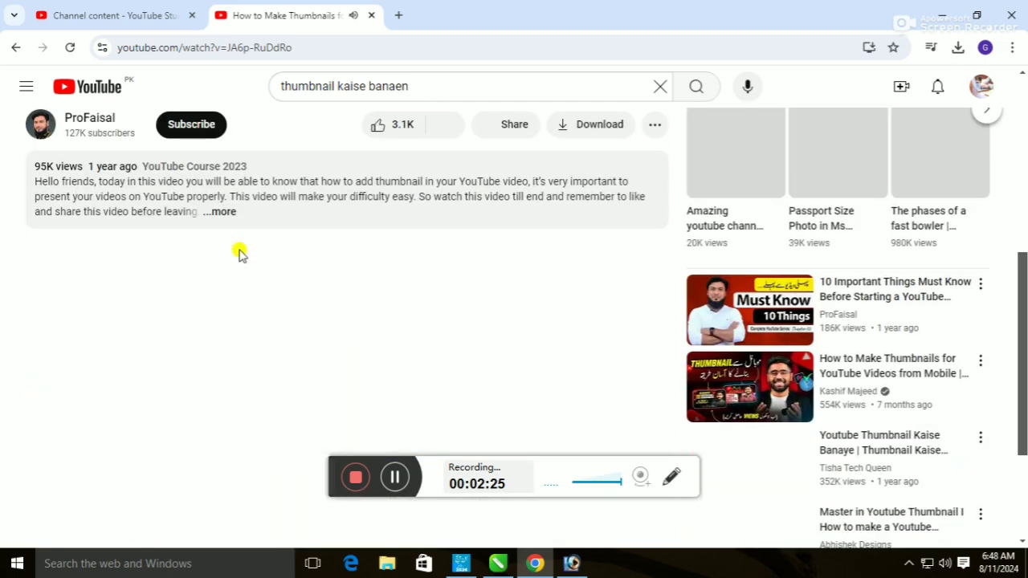
click(221, 210)
scroll(212, 257, down, 3)
scroll(212, 259, down, 11)
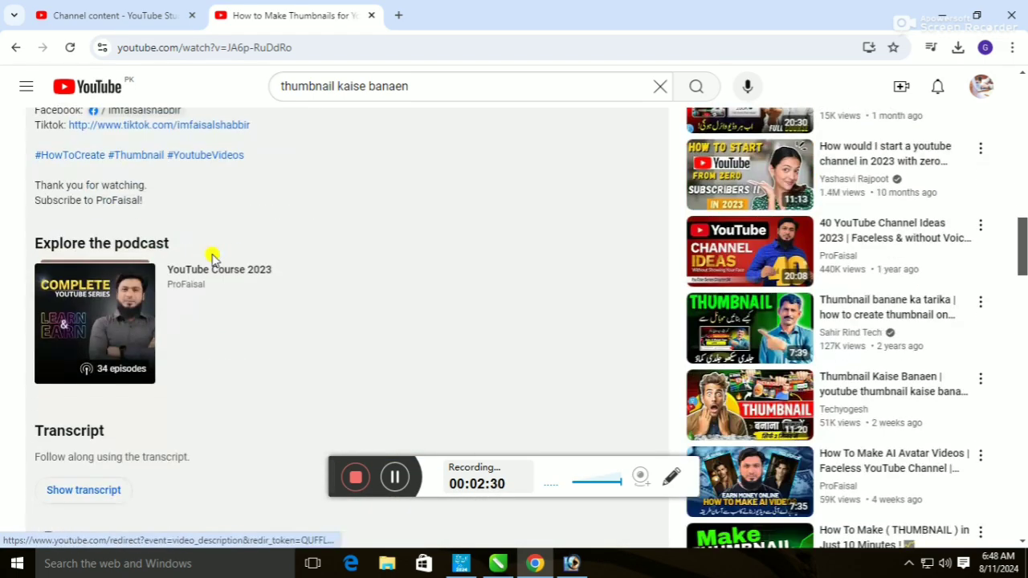
scroll(206, 257, up, 6)
Step: Return to the search results, open the "Thumbnail banane ka tarika | how to create thumbnail on mobile" video and examine its full description
click(16, 48)
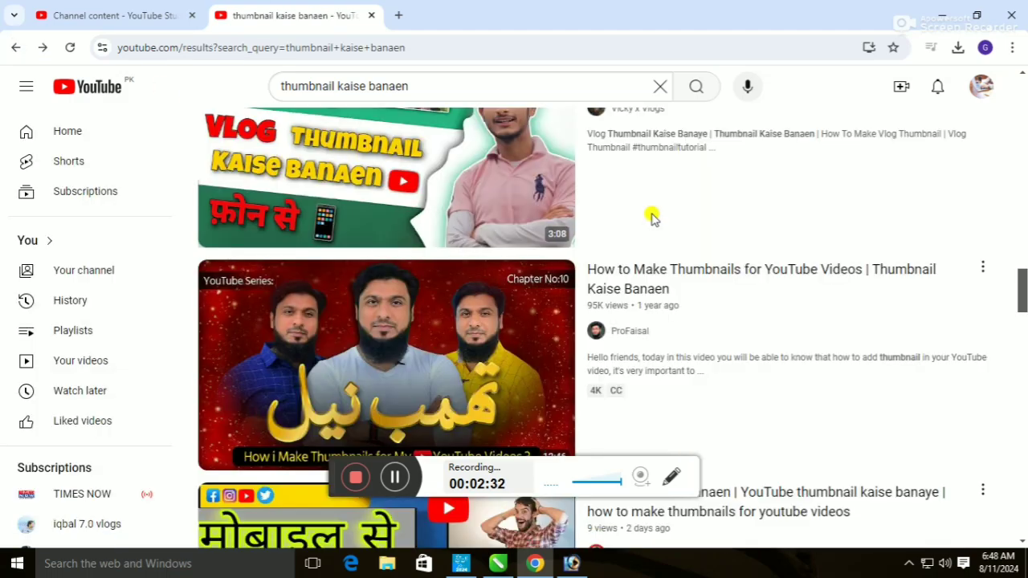
scroll(440, 350, down, 3)
scroll(440, 349, down, 2)
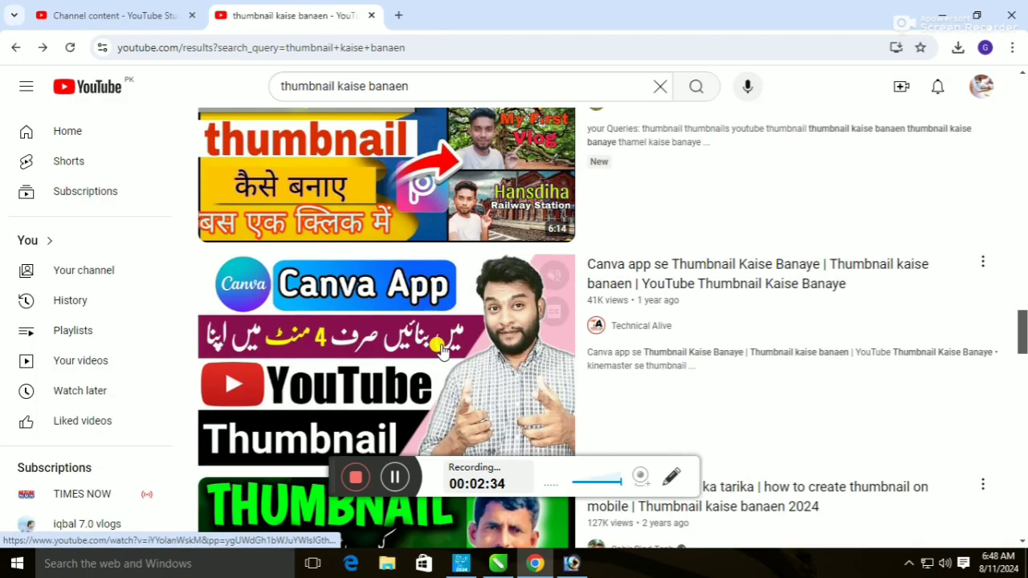
scroll(440, 349, down, 2)
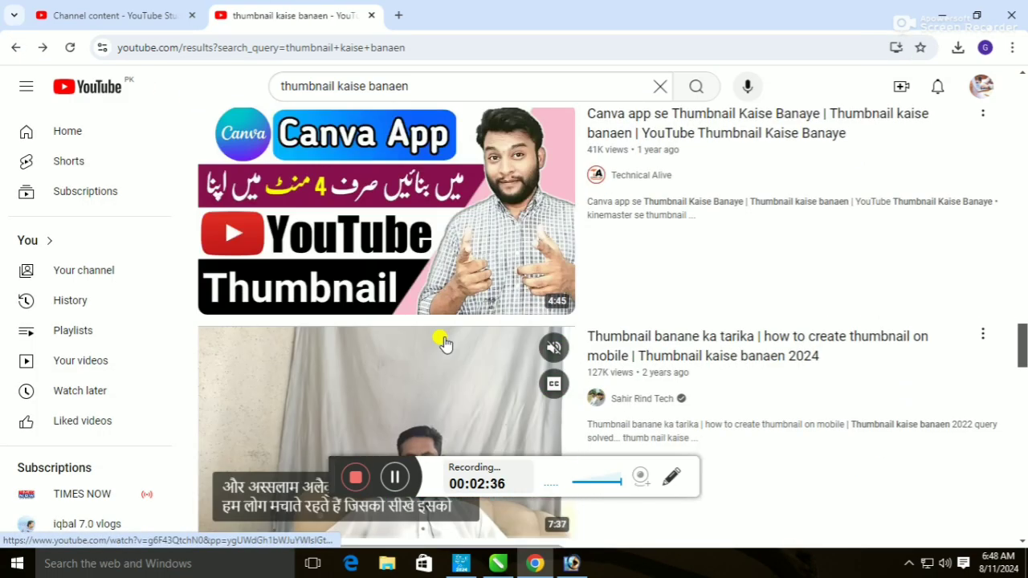
scroll(442, 347, down, 3)
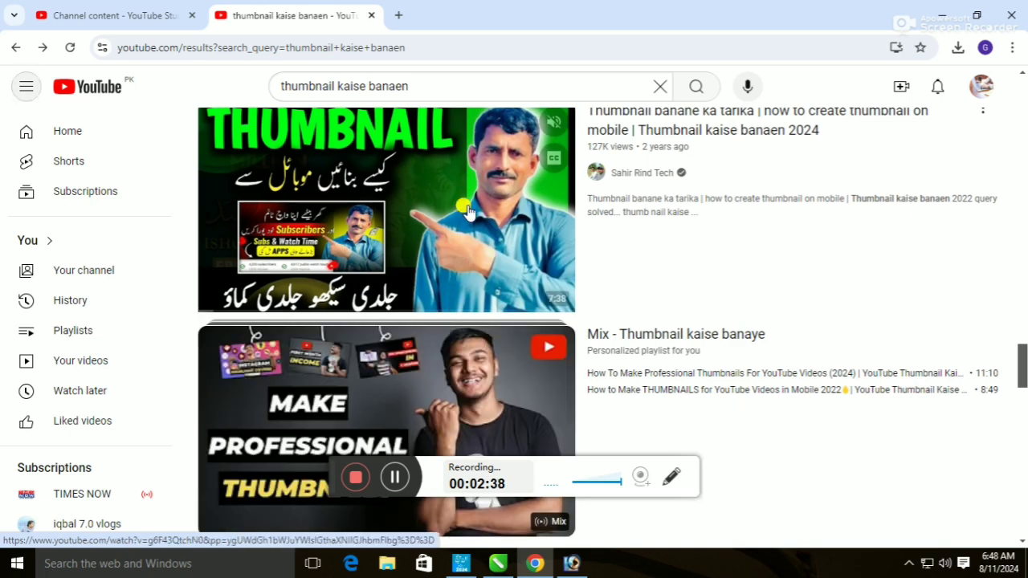
click(466, 205)
click(51, 469)
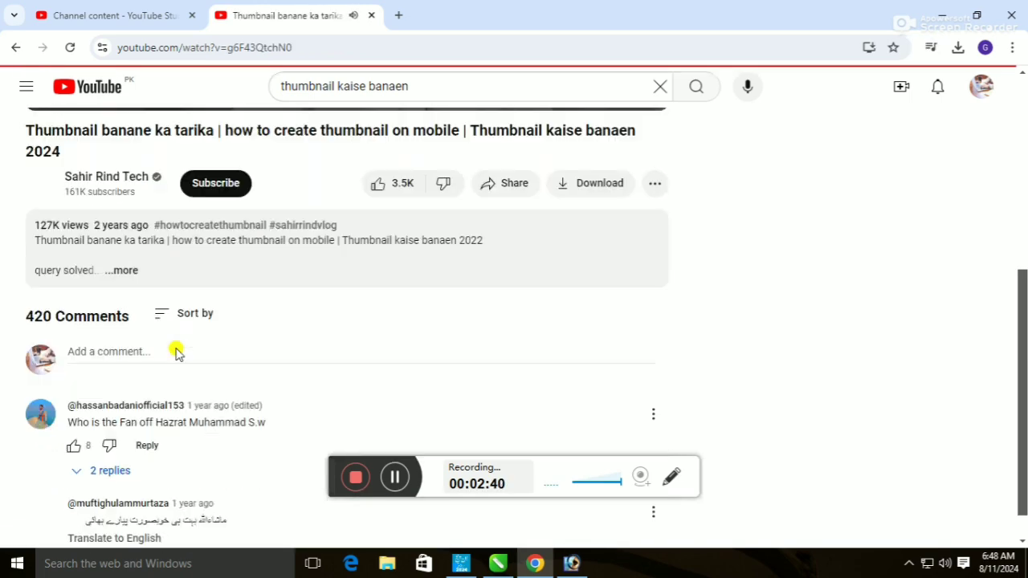
scroll(177, 351, down, 2)
scroll(176, 349, down, 4)
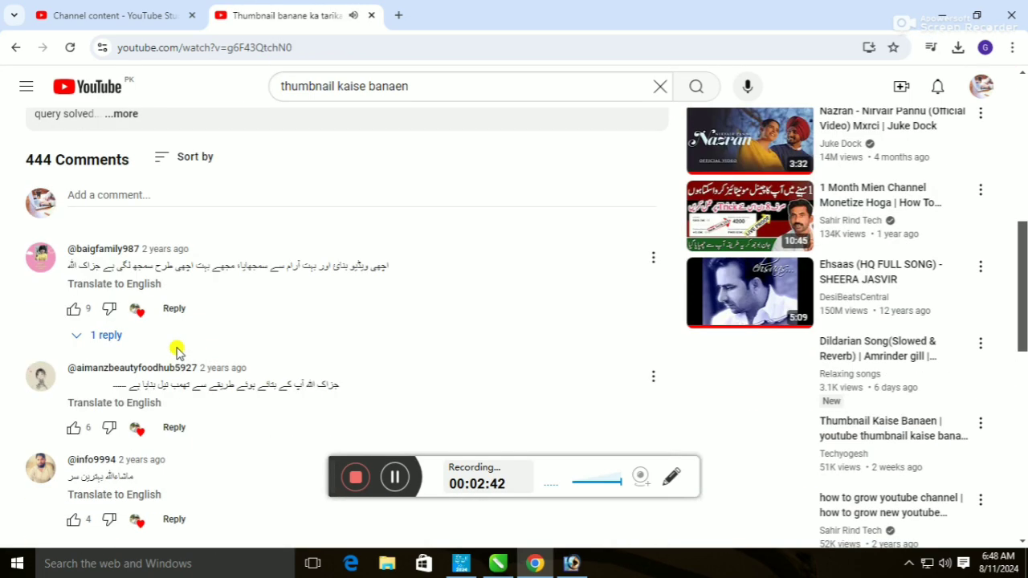
scroll(176, 328, up, 3)
click(122, 162)
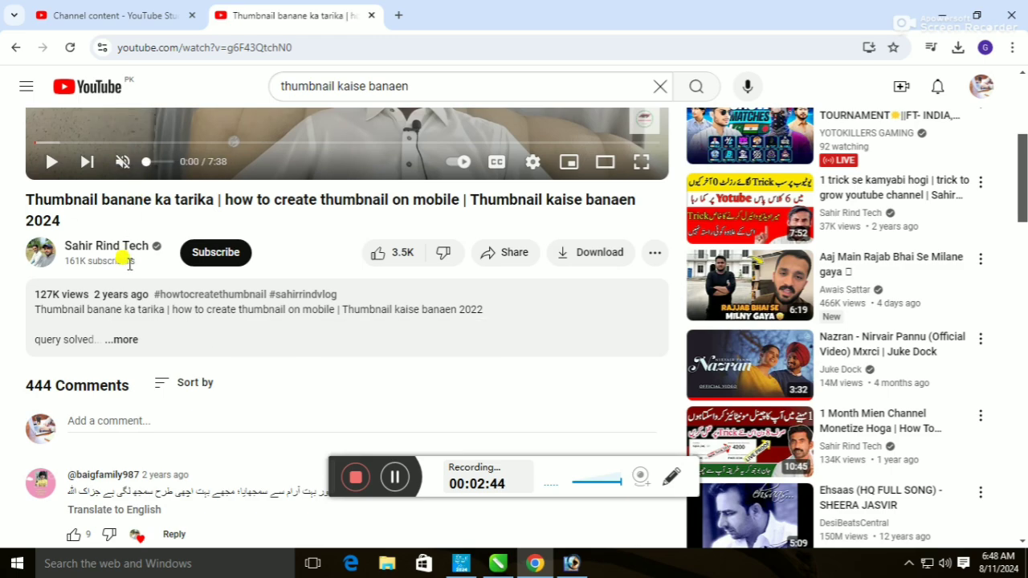
click(120, 339)
scroll(169, 337, down, 4)
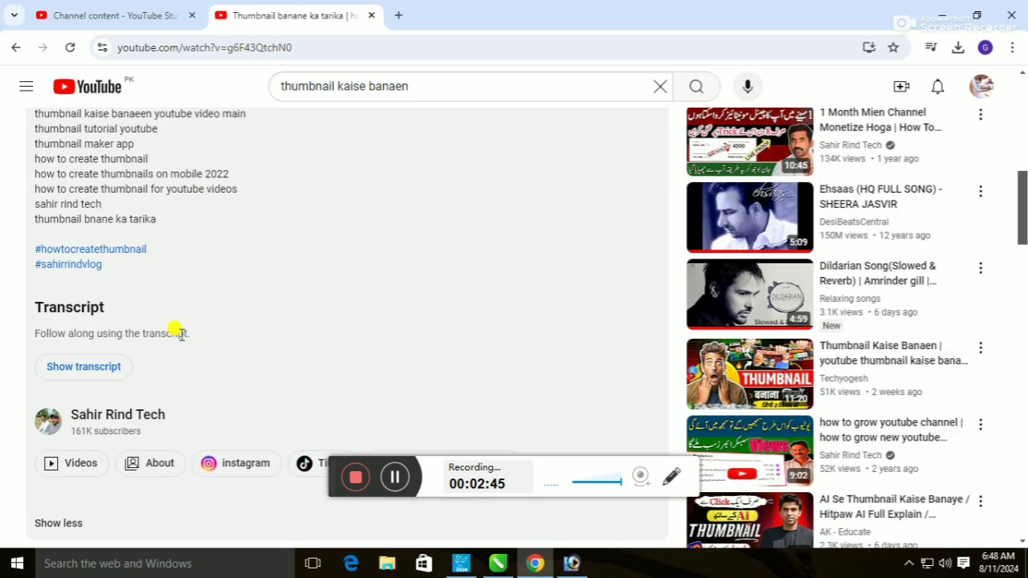
scroll(174, 325, up, 2)
Step: Go back to the search results and look through the remaining thumbnail-making videos, comparing their titles and thumbnails
click(17, 48)
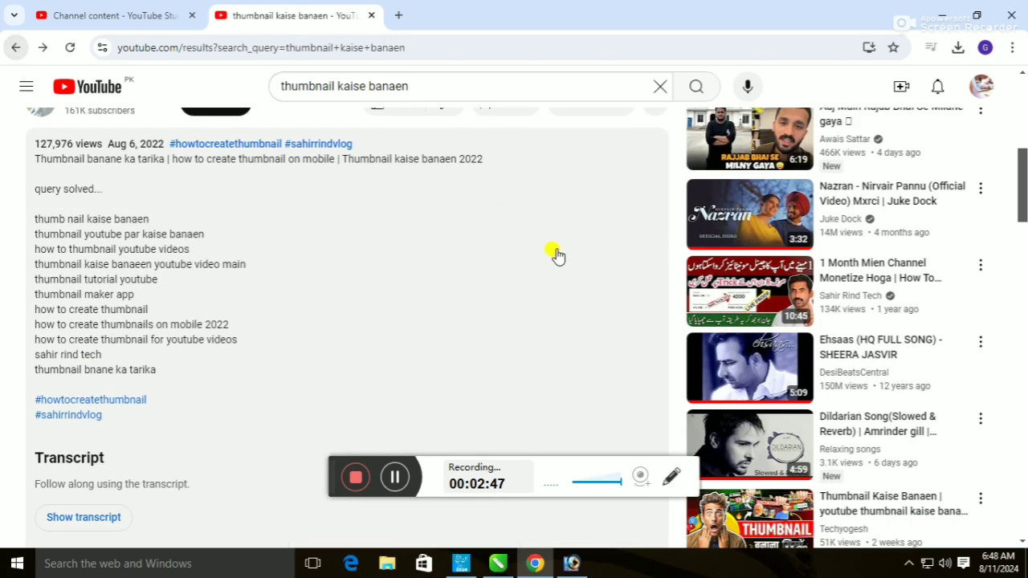
scroll(520, 308, down, 6)
scroll(522, 309, up, 3)
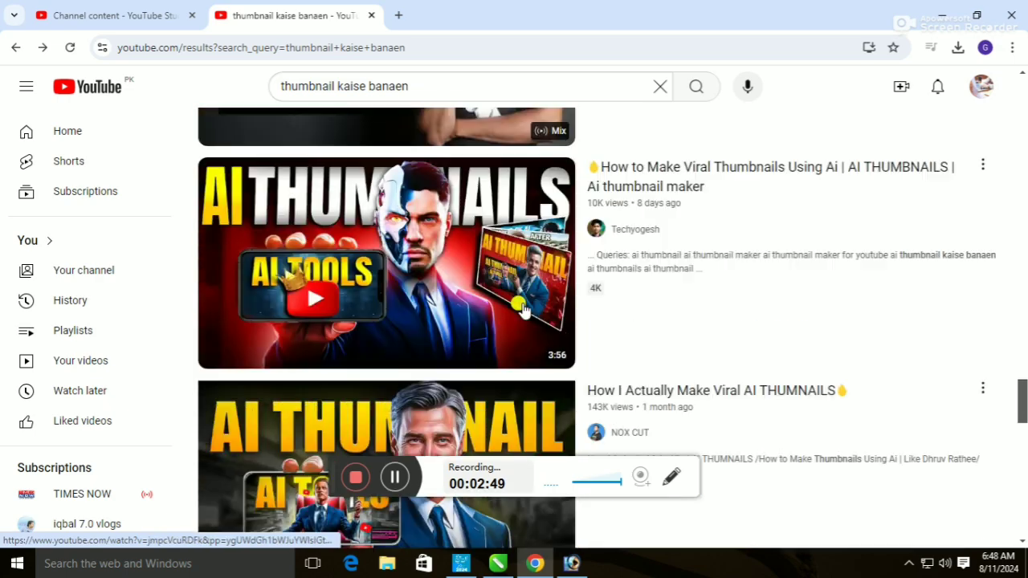
scroll(520, 309, down, 5)
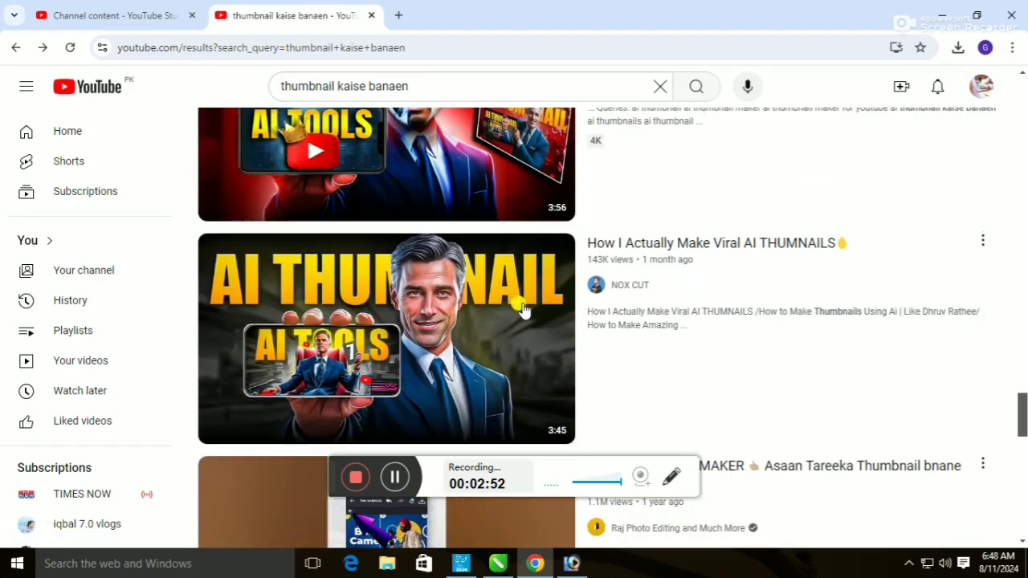
scroll(522, 310, down, 5)
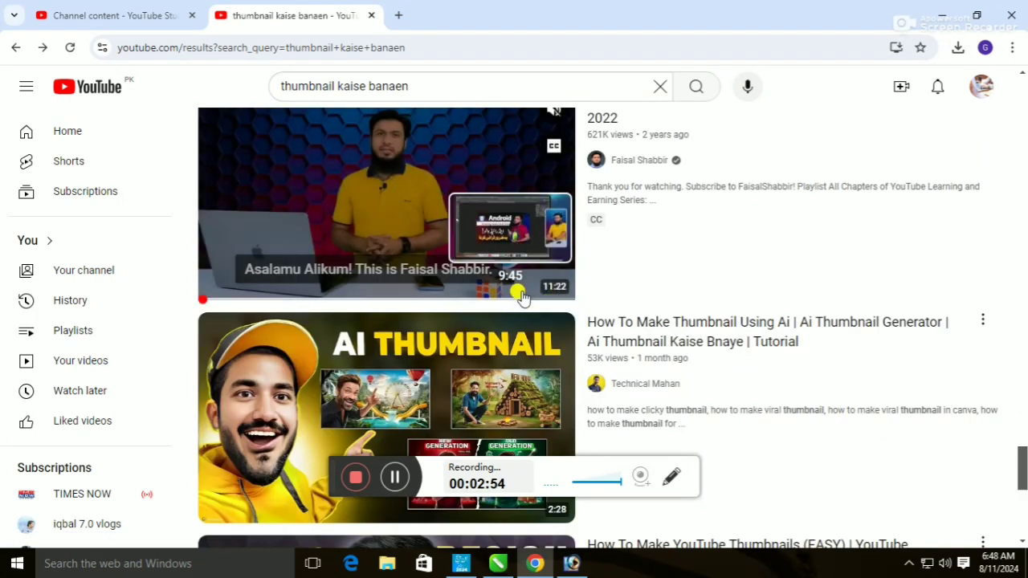
scroll(520, 297, down, 4)
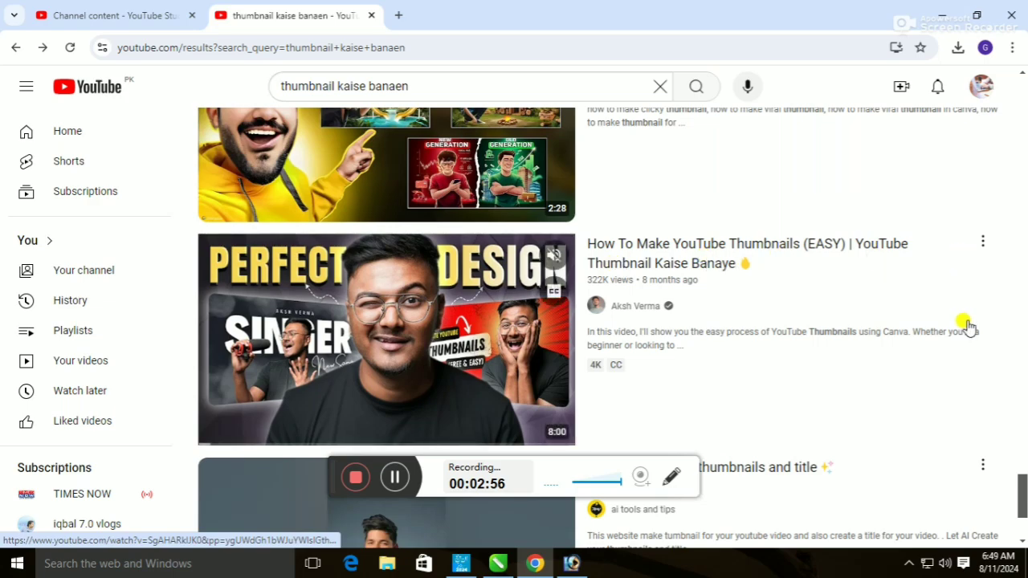
drag(1016, 482, 844, 175)
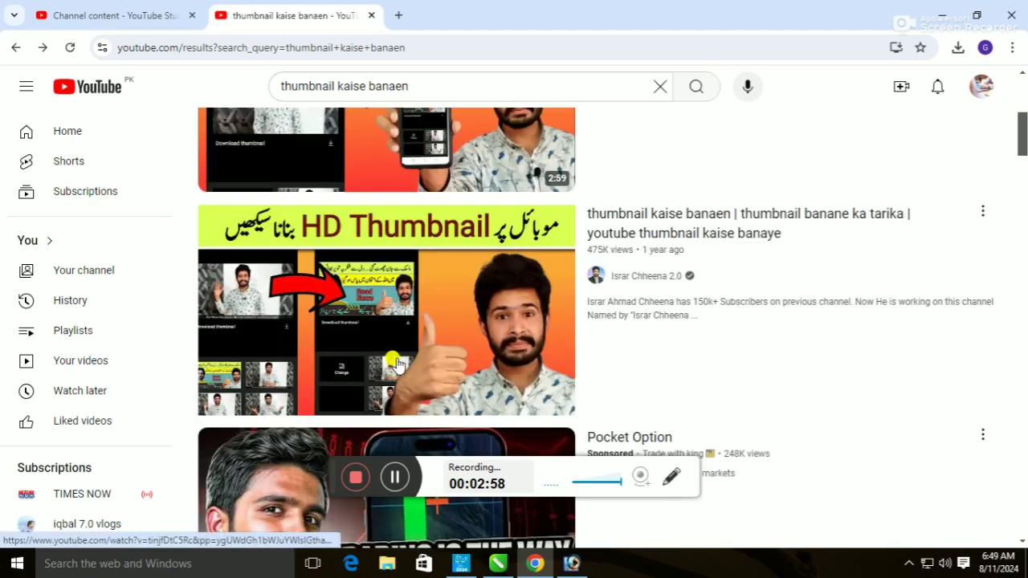
Step: Open the "thumbnail kaise banaen | thumbnail banane ka tarika | youtube thumbnail kaise banaye" video and examine the keywords in its full description
click(454, 325)
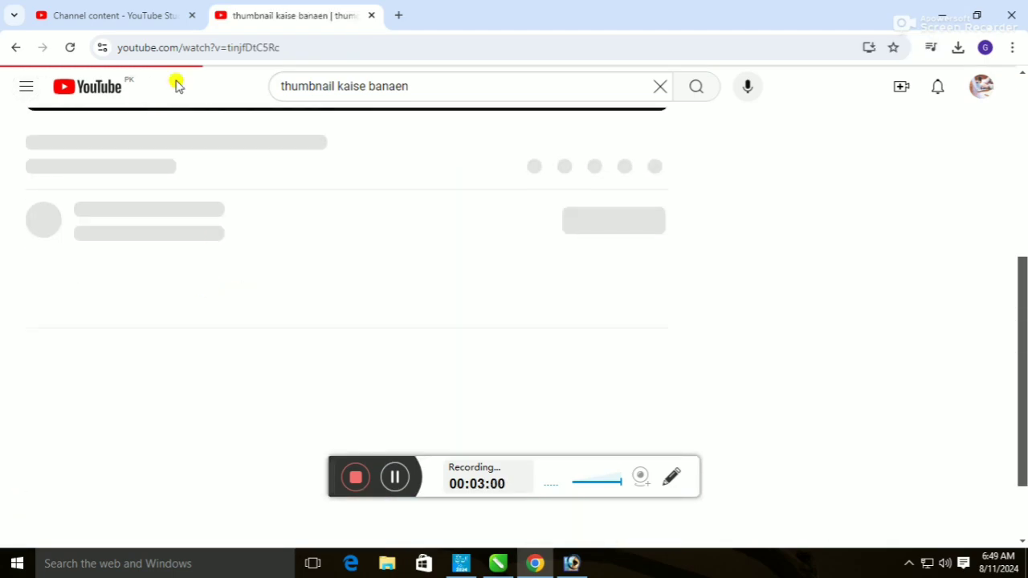
scroll(161, 241, down, 3)
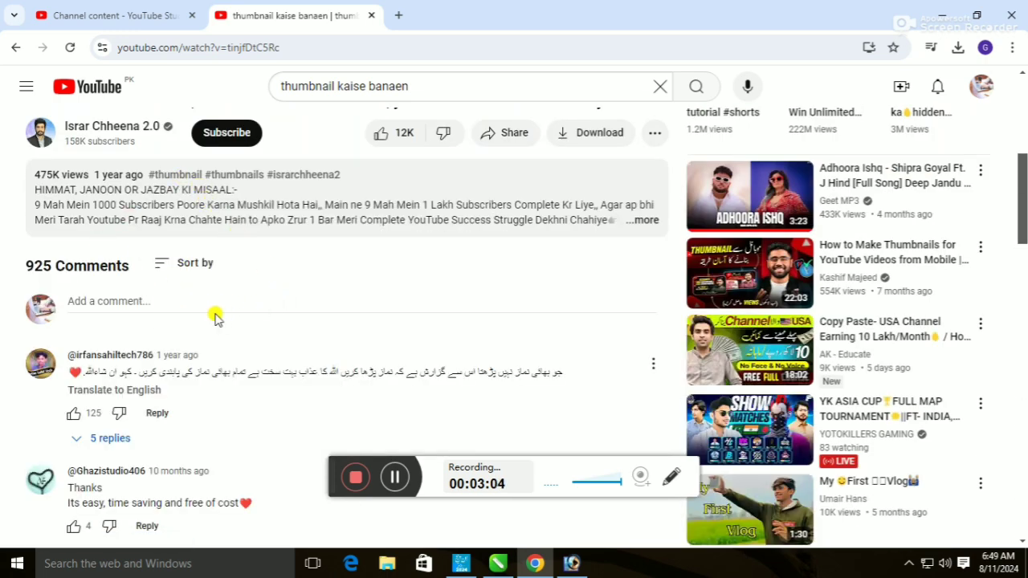
click(648, 220)
scroll(209, 305, down, 5)
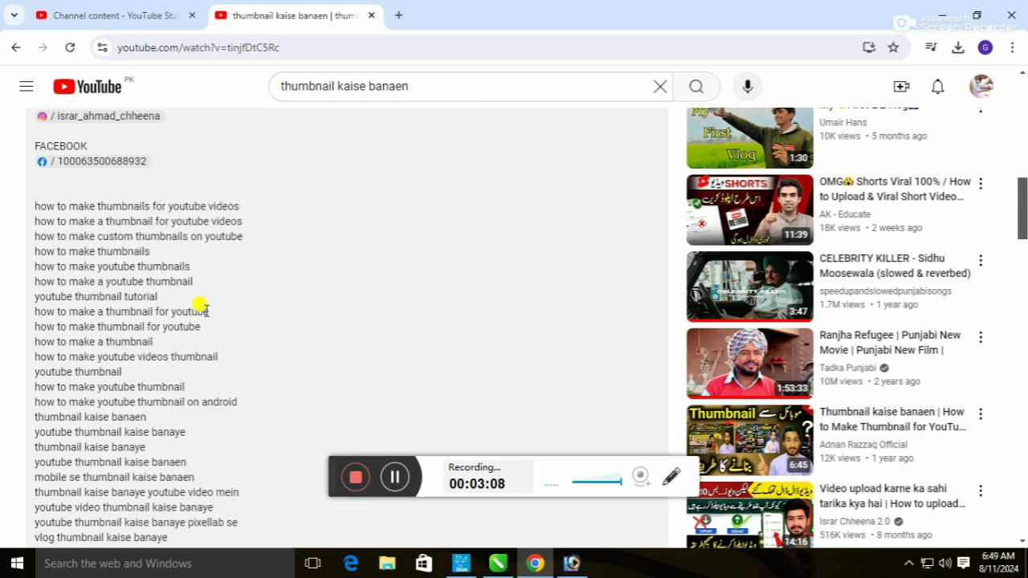
scroll(202, 310, down, 2)
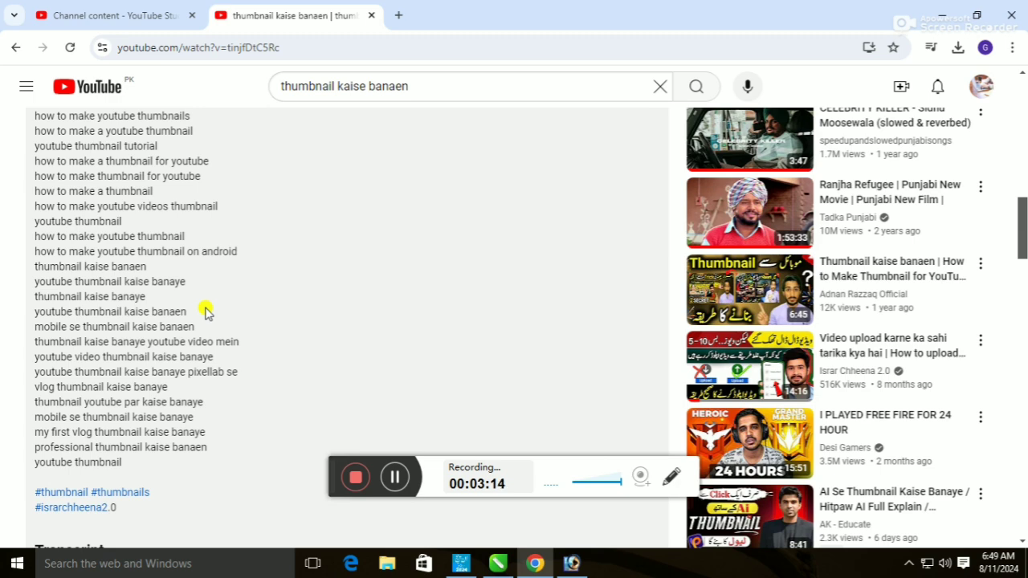
scroll(235, 285, up, 10)
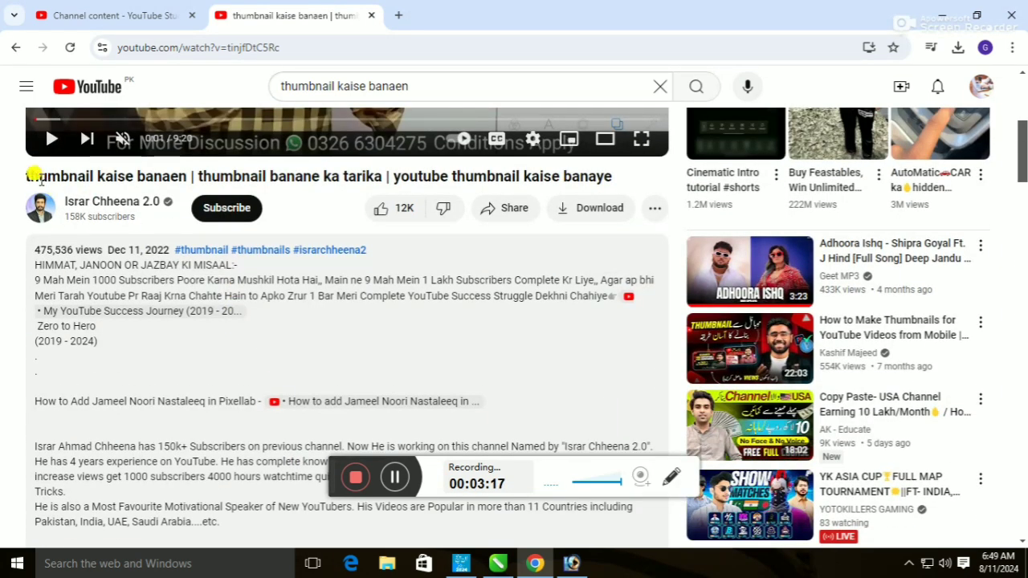
Step: Copy this video's full title and paste it as the title of the upload in YouTube Studio
drag(27, 176, 602, 177)
right_click(602, 177)
click(619, 197)
scroll(470, 236, down, 3)
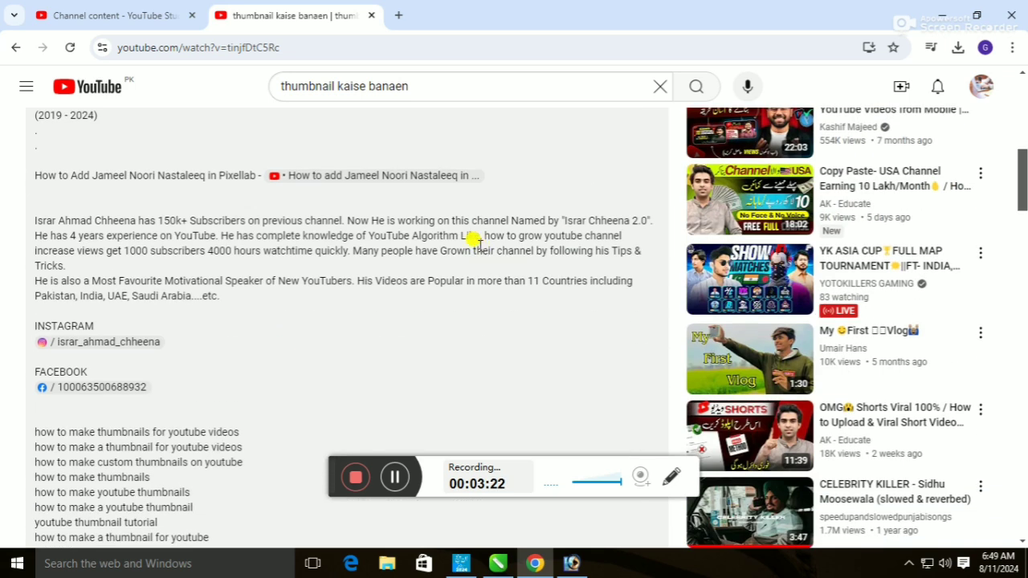
click(104, 11)
right_click(298, 266)
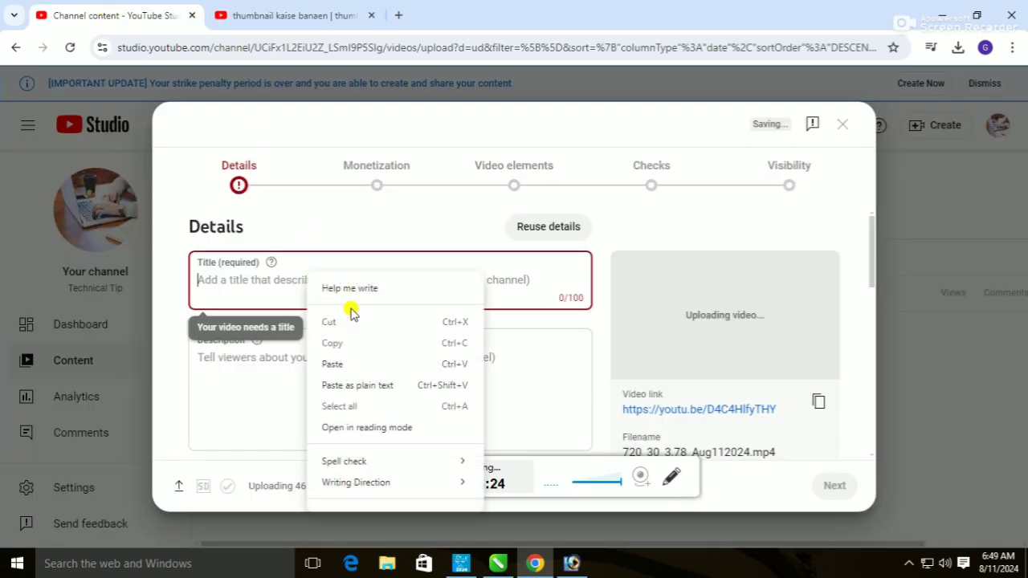
click(351, 366)
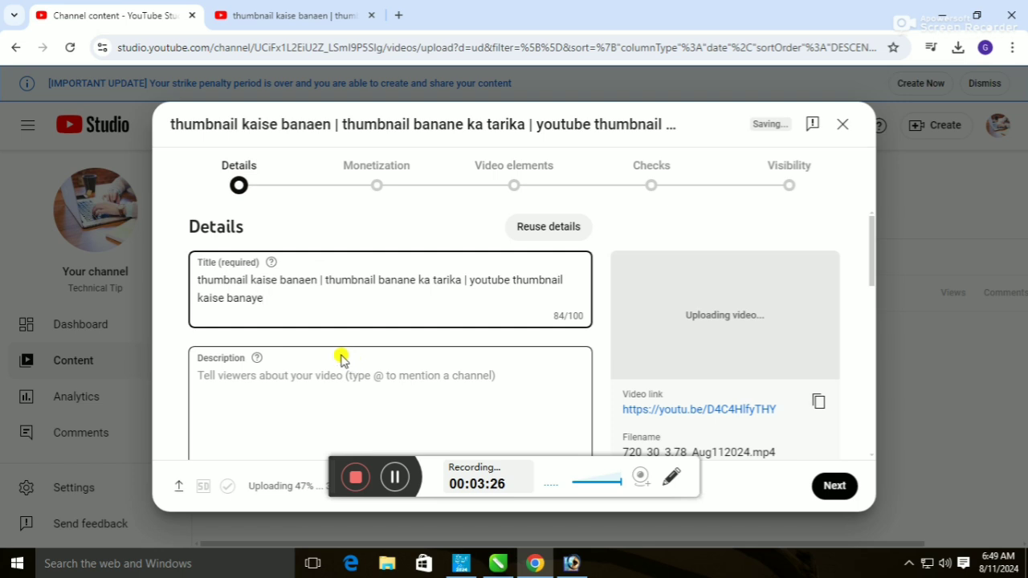
Step: Delete the ending "| youtube thumbnail kaise banaye" from the upload's title
drag(271, 297, 195, 314)
click(195, 313)
key(ctrl+a)
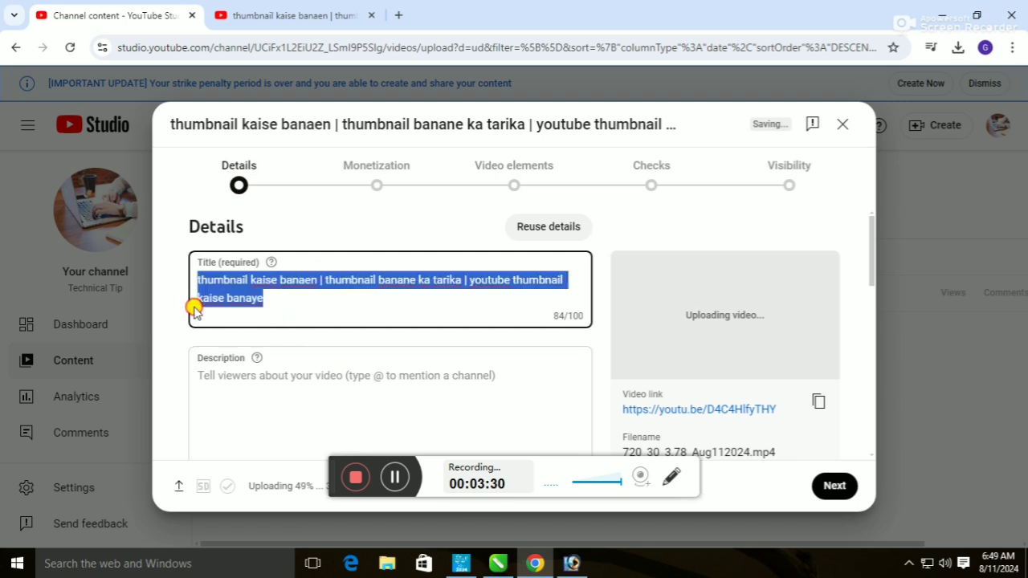
click(196, 313)
key(ctrl+a)
click(204, 323)
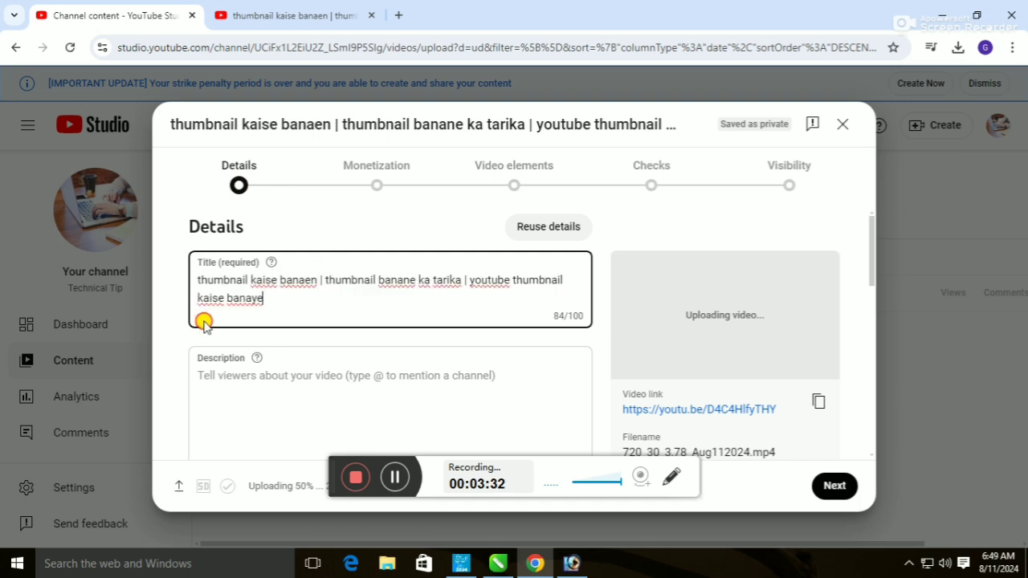
key(BackSpace)
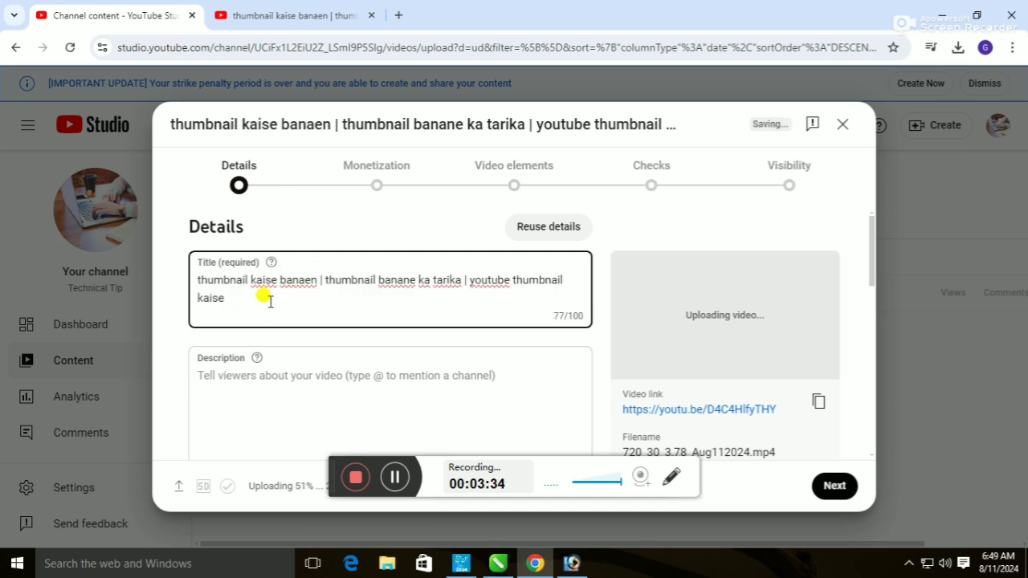
key(BackSpace)
key(BackSpace)
key(BackSpace)
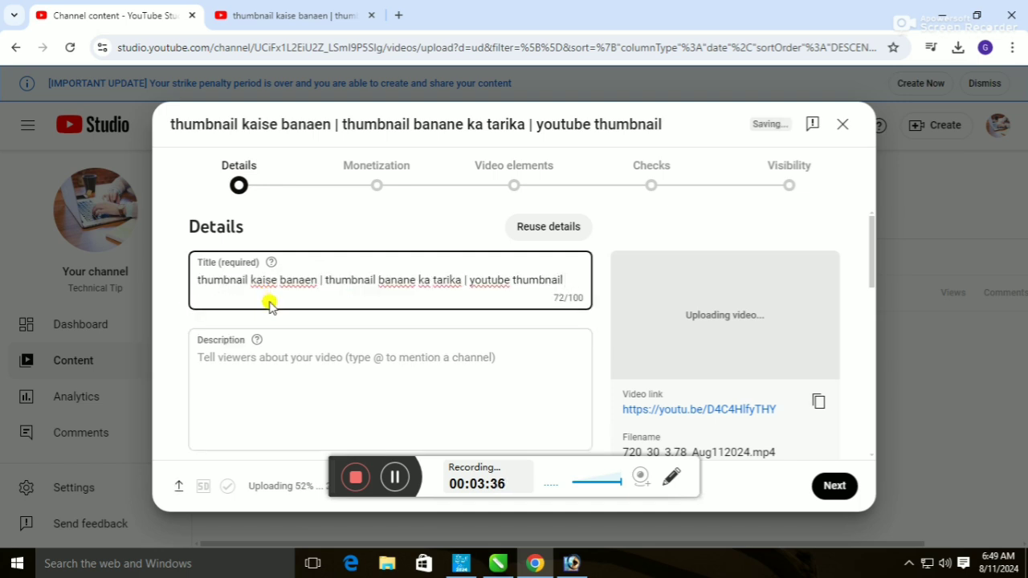
key(BackSpace)
key(BackSpace)
key(BackSpace)
key(BackSpace)
key(BackSpace)
key(BackSpace)
key(BackSpace)
key(BackSpace)
key(BackSpace)
key(BackSpace)
key(BackSpace)
key(BackSpace)
key(BackSpace)
key(BackSpace)
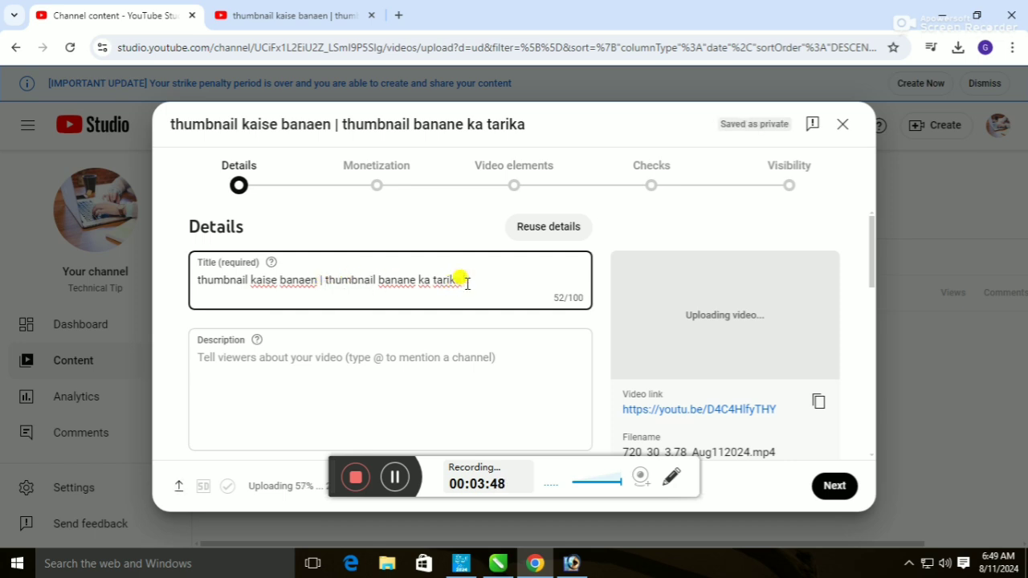
Step: Capitalise the title's second phrase so that it reads "Thumbnail Banane ka Tarika"
key(BackSpace)
key(BackSpace)
key(BackSpace)
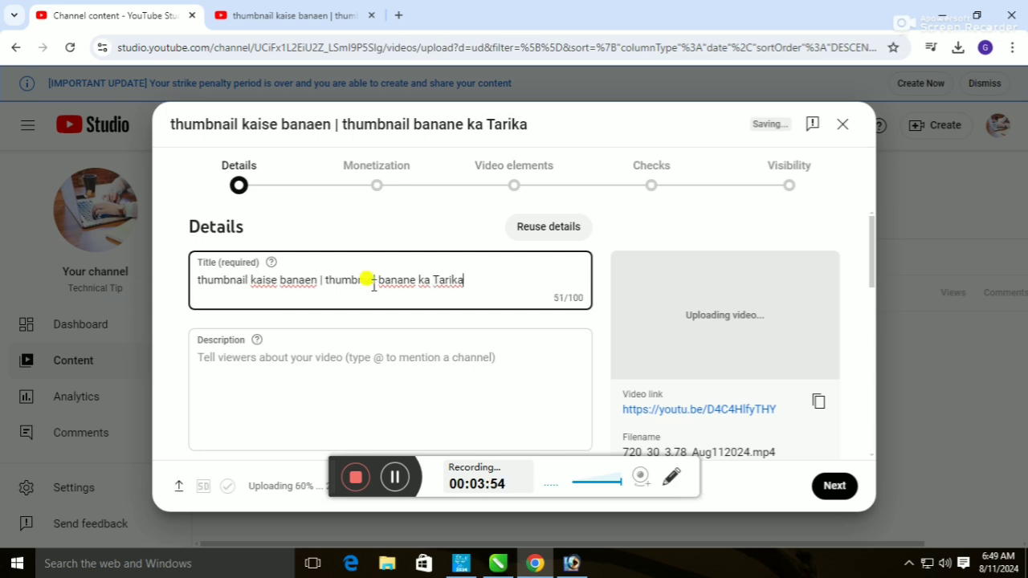
key(BackSpace)
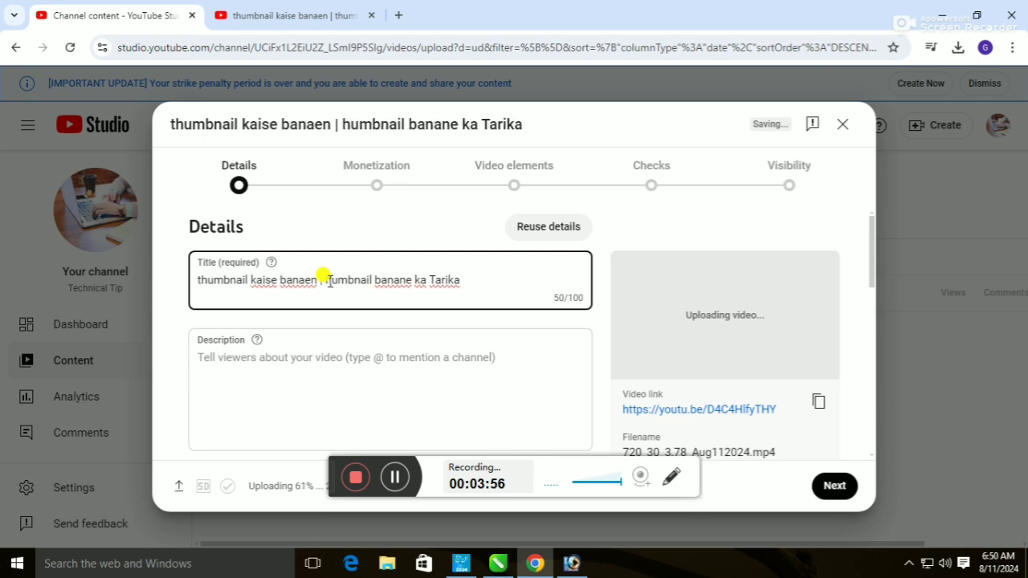
text(T)
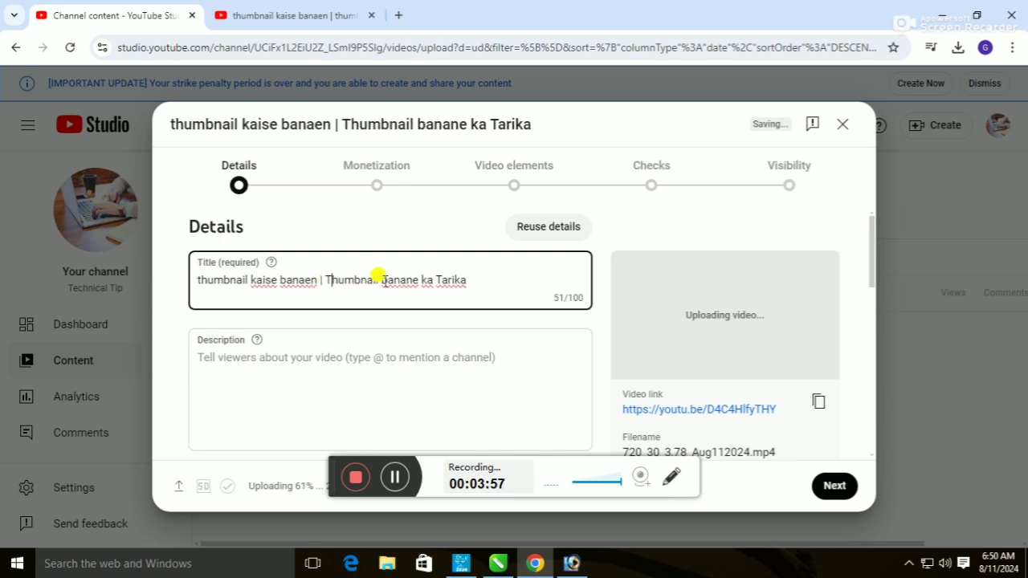
key(BackSpace)
text(B)
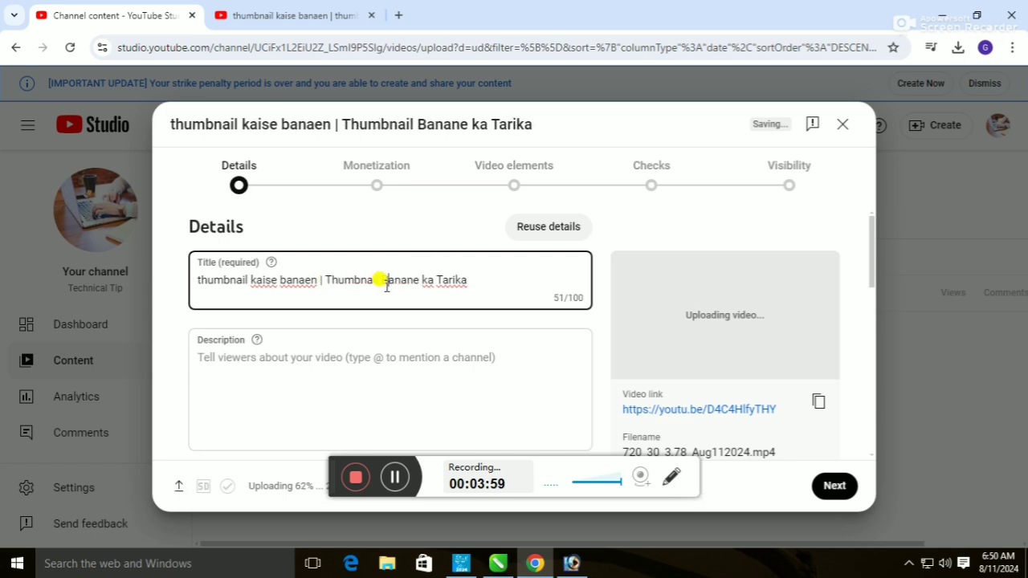
Step: Capitalise each word of the title's first phrase so that it reads "Thumbnail Kaise Banaen"
click(200, 280)
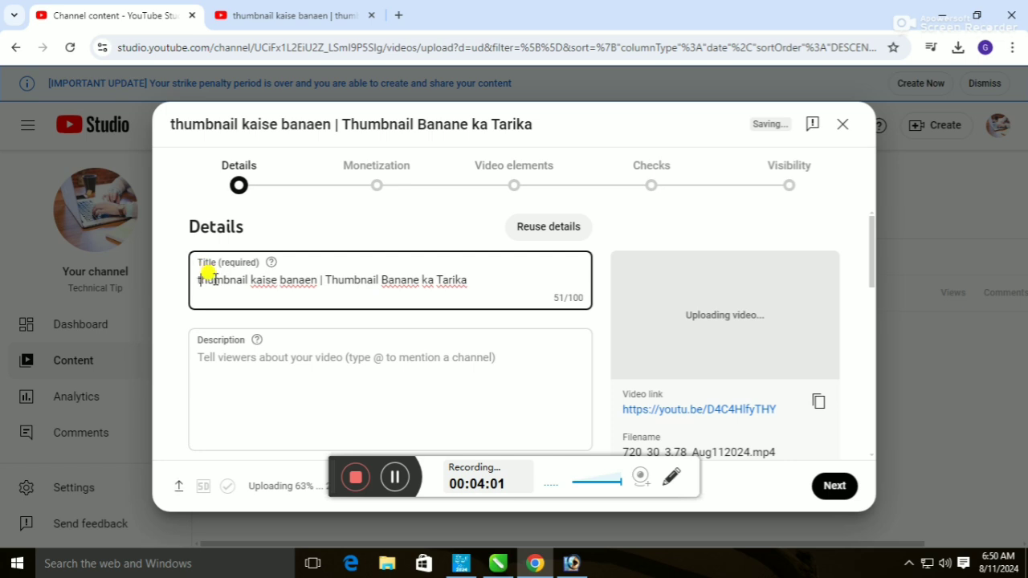
key(Delete)
text(T)
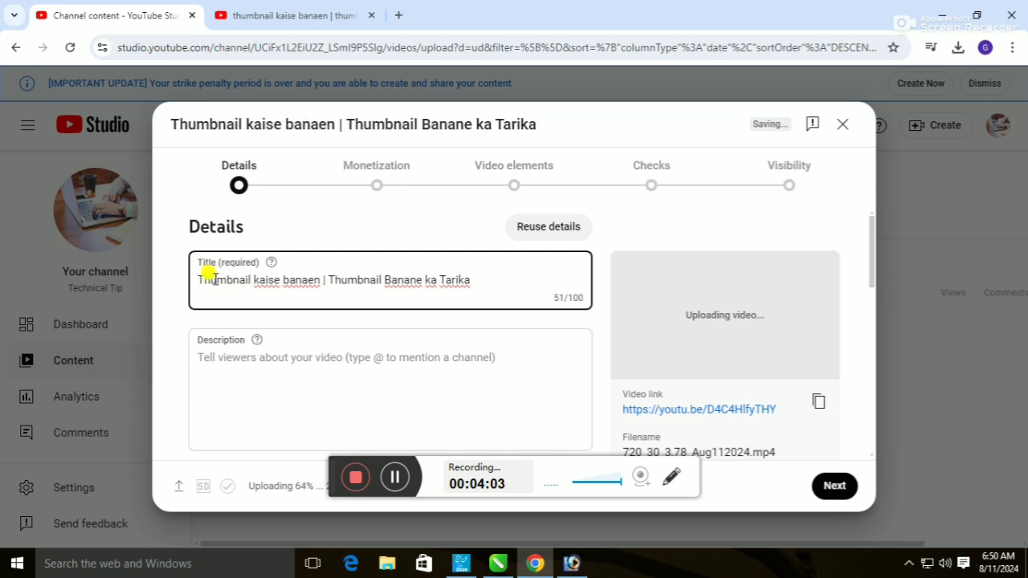
key(Delete)
text(K)
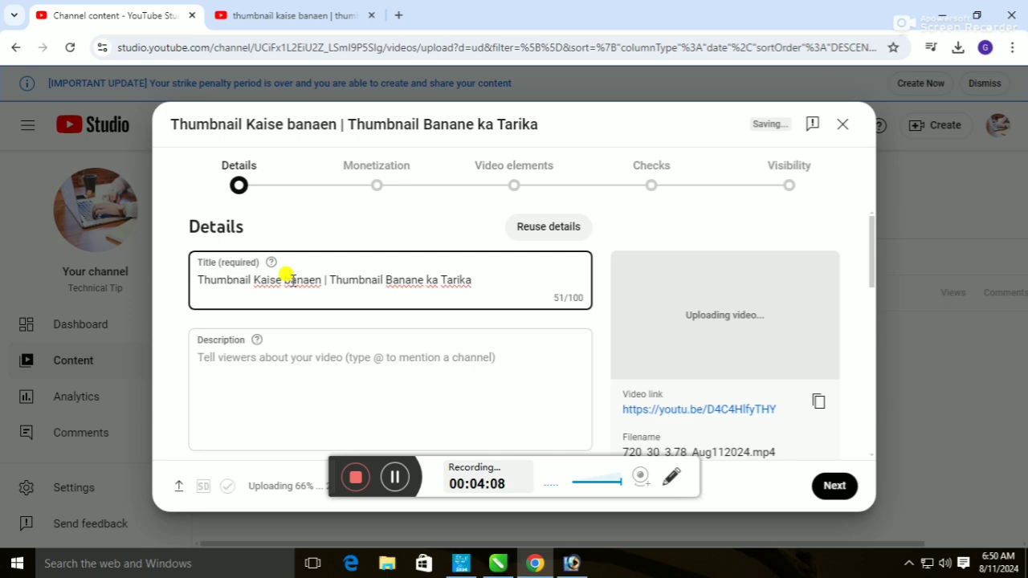
click(285, 280)
key(Delete)
text(B)
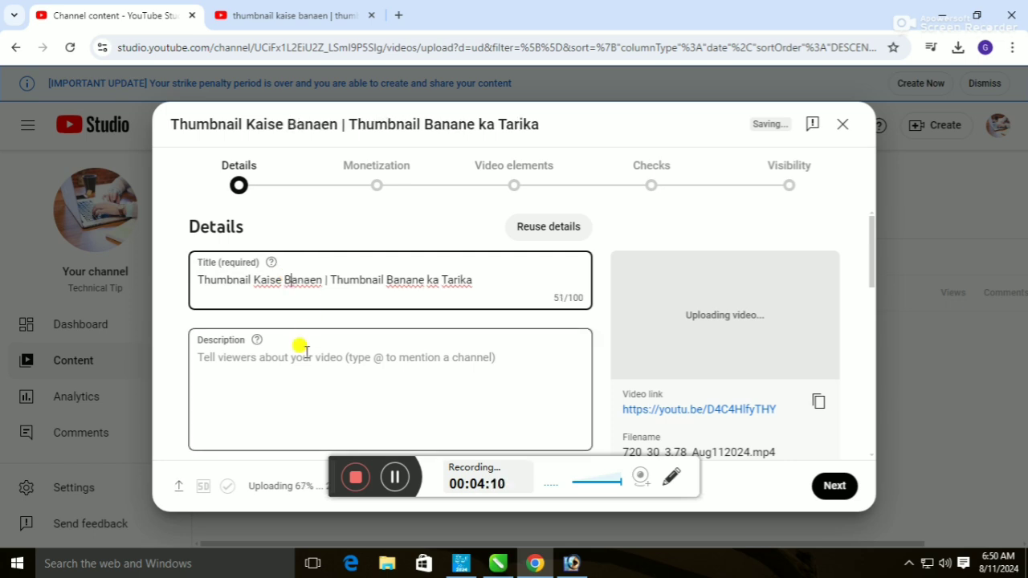
Step: Copy the upload's full title and paste it as the first line of the description
click(302, 349)
click(466, 292)
drag(475, 277, 169, 297)
key(ctrl+c)
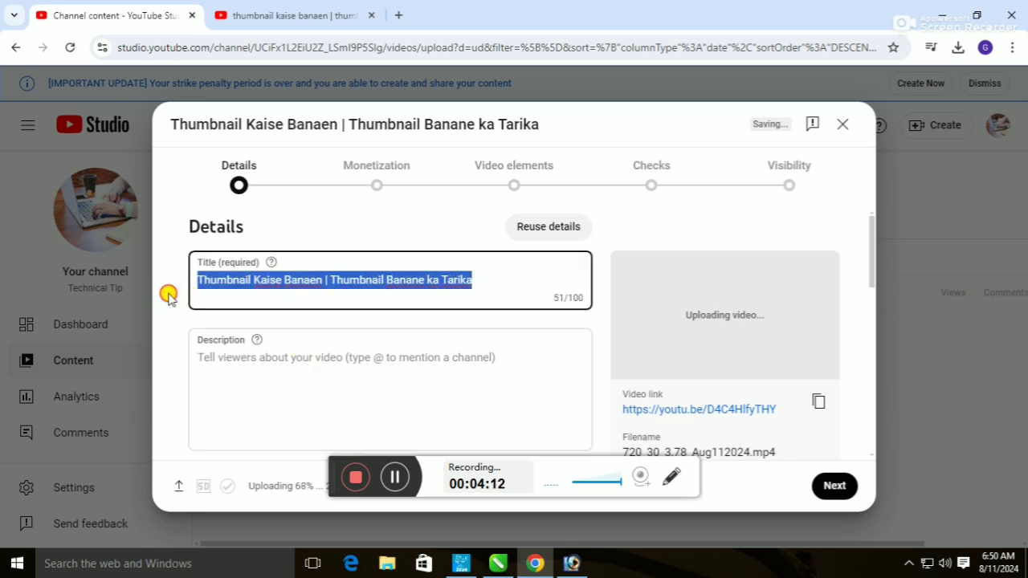
click(231, 343)
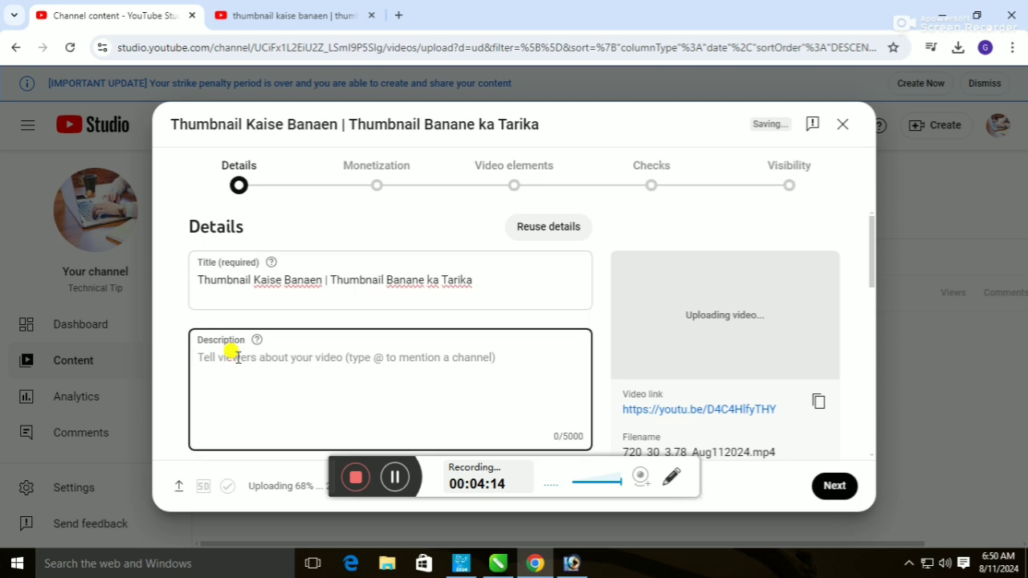
key(ctrl+v)
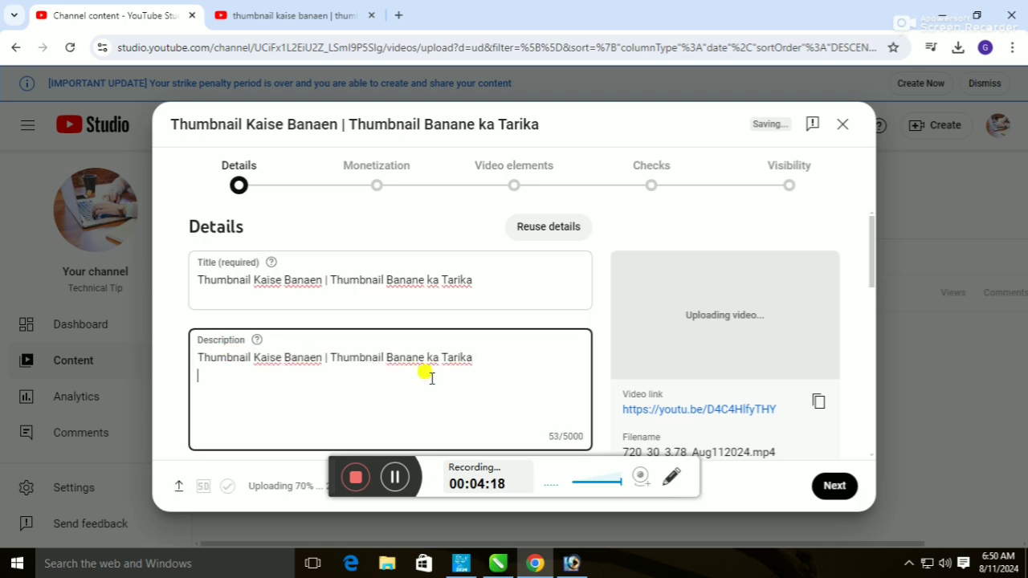
Step: Copy the keyword list from the reference video's description and paste it below the title line in the upload's description
click(254, 8)
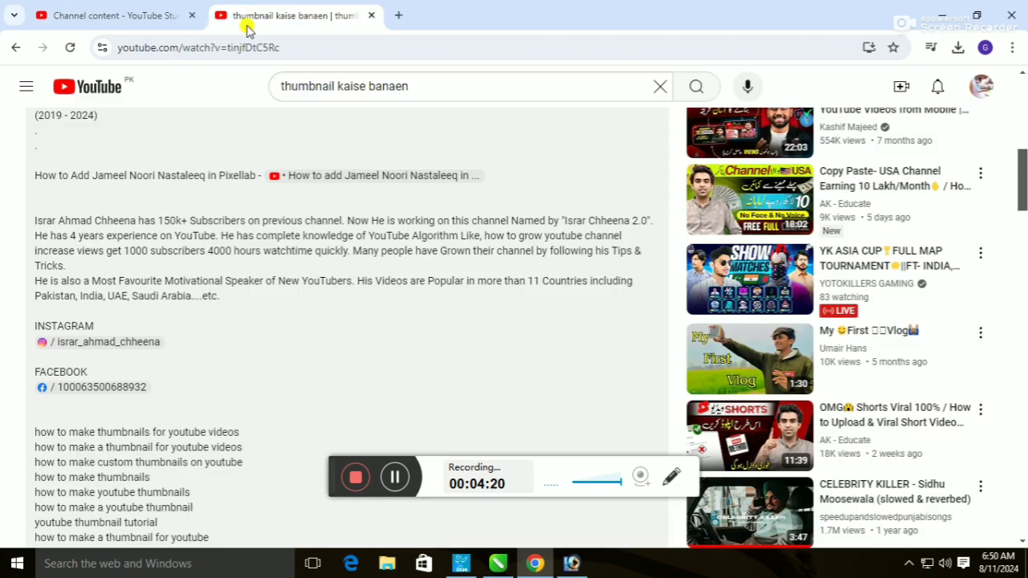
scroll(163, 314, down, 2)
drag(37, 279, 217, 281)
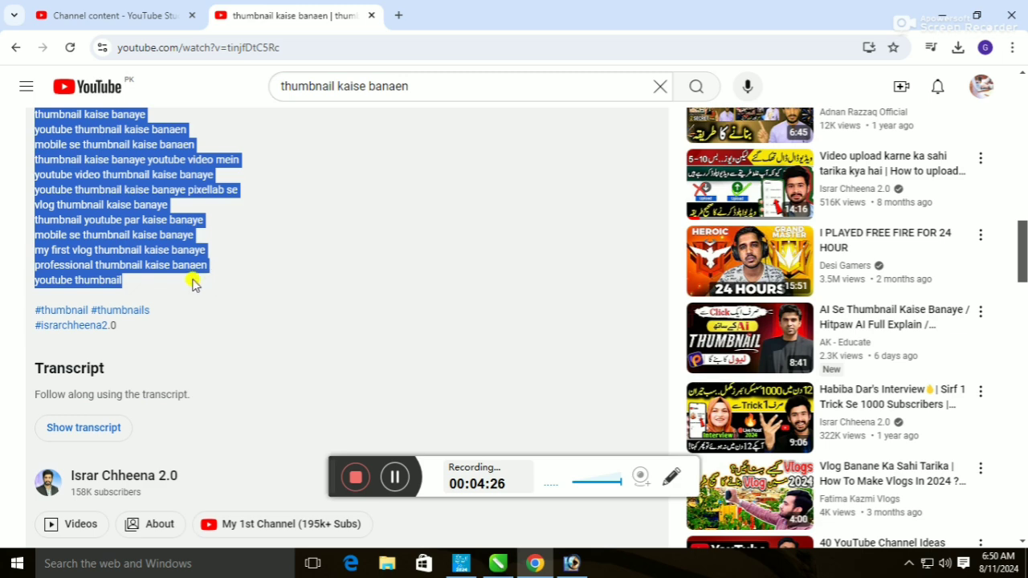
right_click(185, 271)
click(217, 284)
click(120, 16)
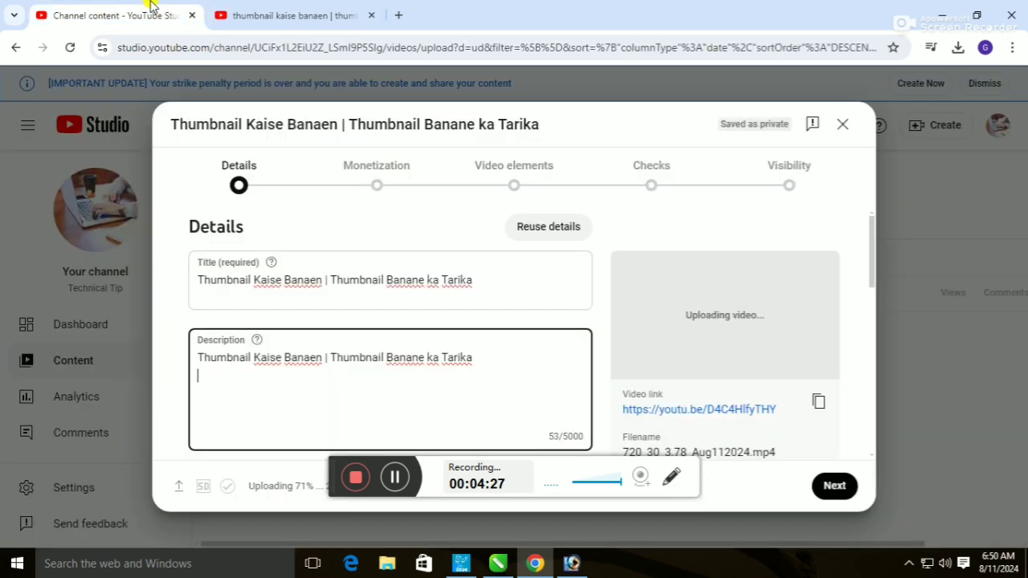
right_click(252, 383)
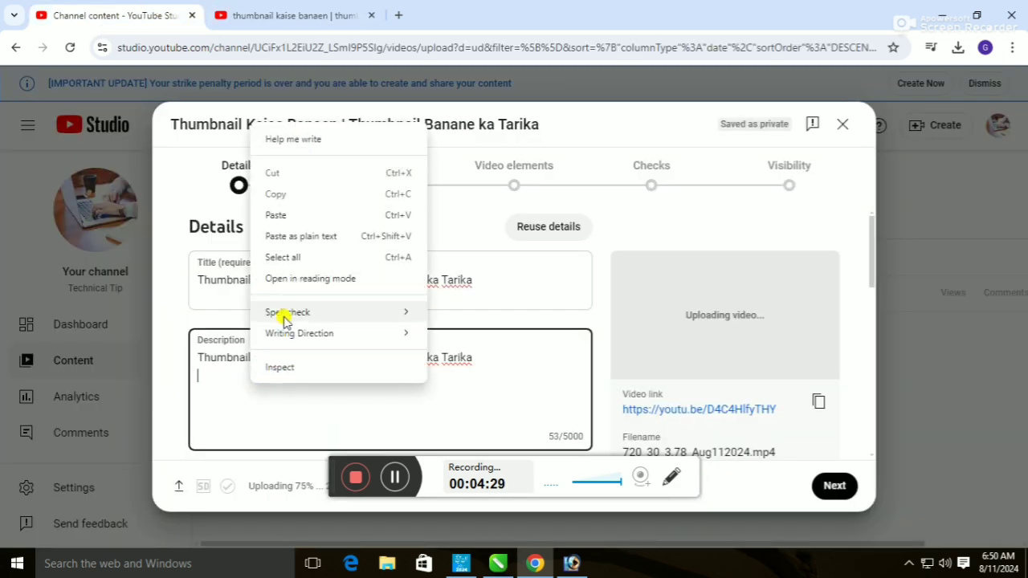
click(280, 217)
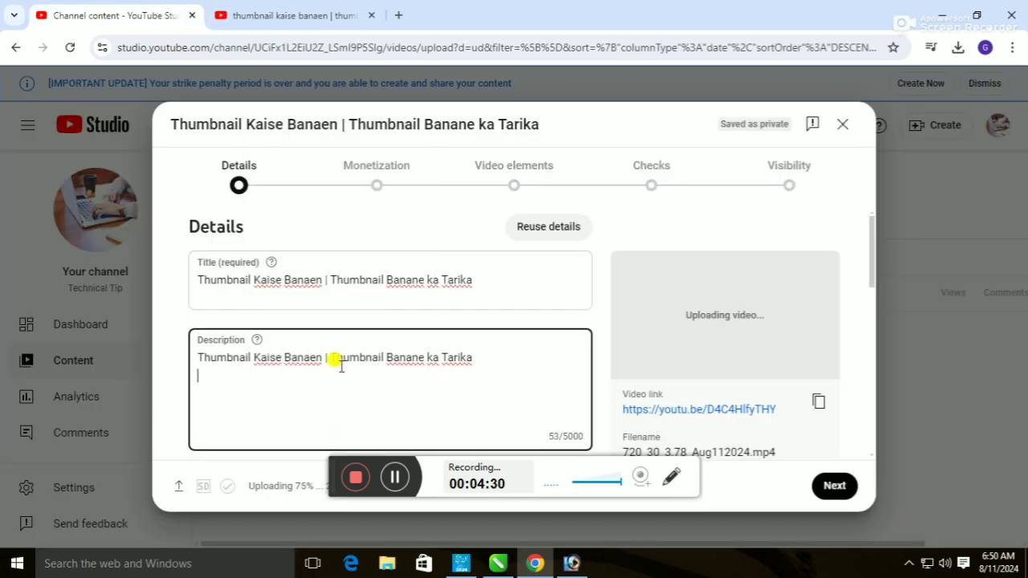
Step: Review the keyword list in the reference video's description from its last phrase back to the first
click(296, 16)
scroll(159, 320, up, 1)
scroll(159, 320, up, 2)
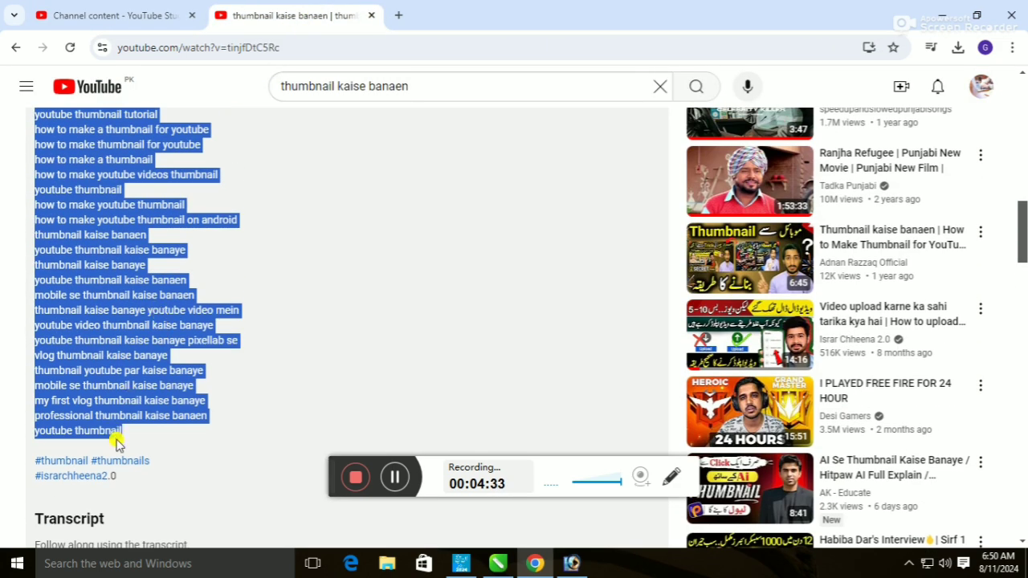
click(152, 418)
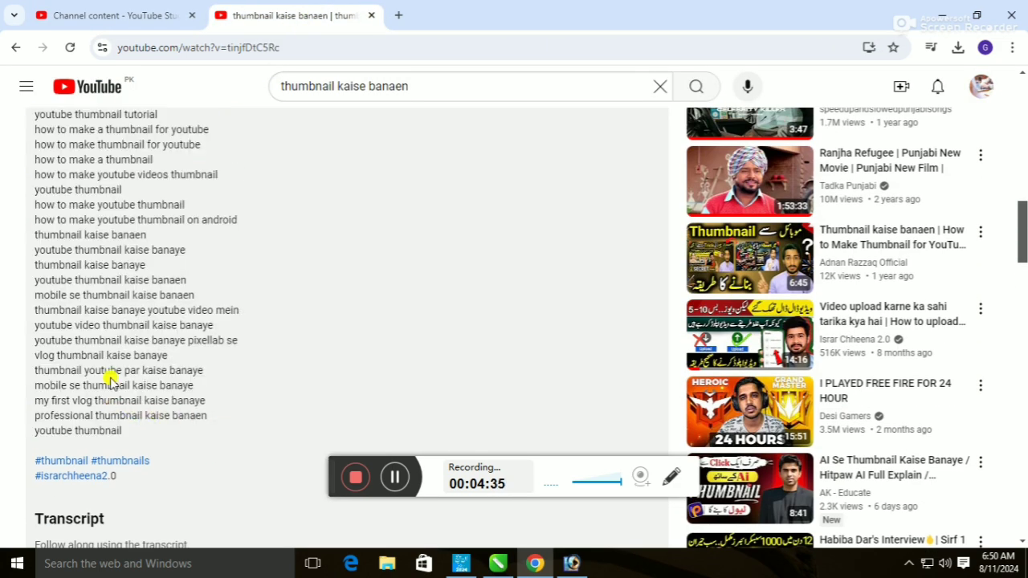
scroll(104, 371, up, 3)
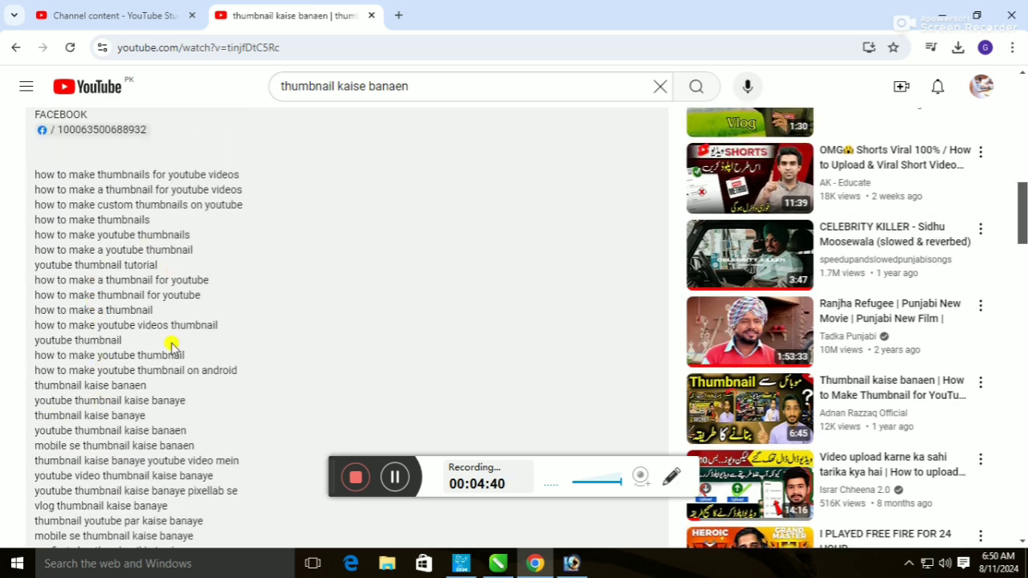
scroll(142, 359, down, 1)
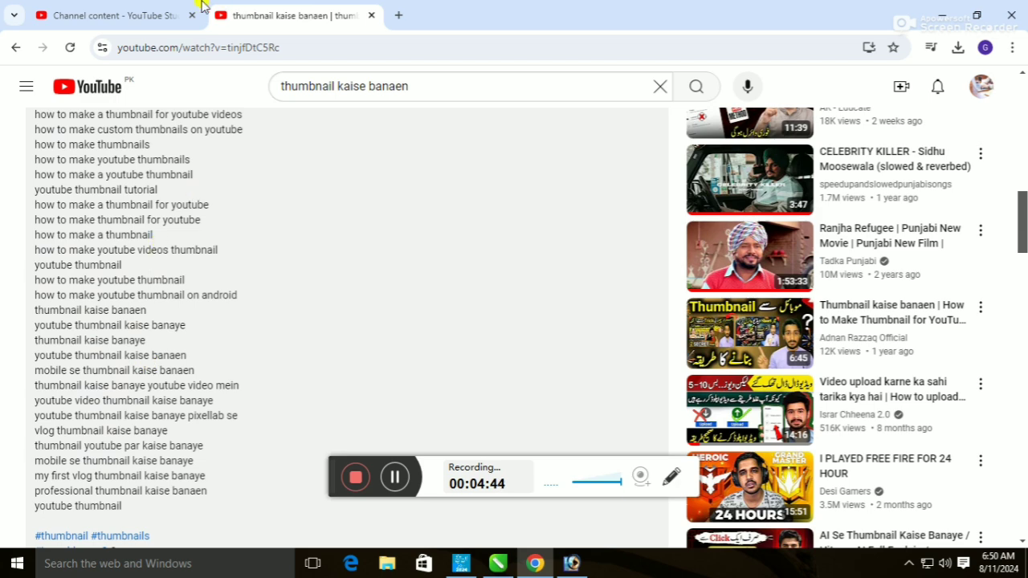
Step: Insert an empty line between the title line and the keyword list in the upload's description
click(203, 8)
scroll(313, 371, down, 2)
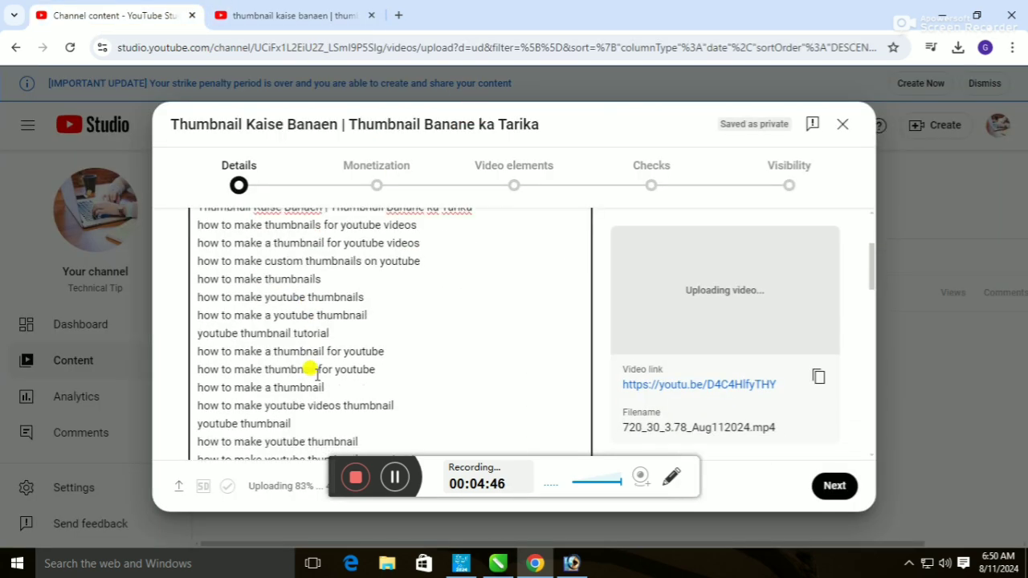
scroll(321, 369, up, 2)
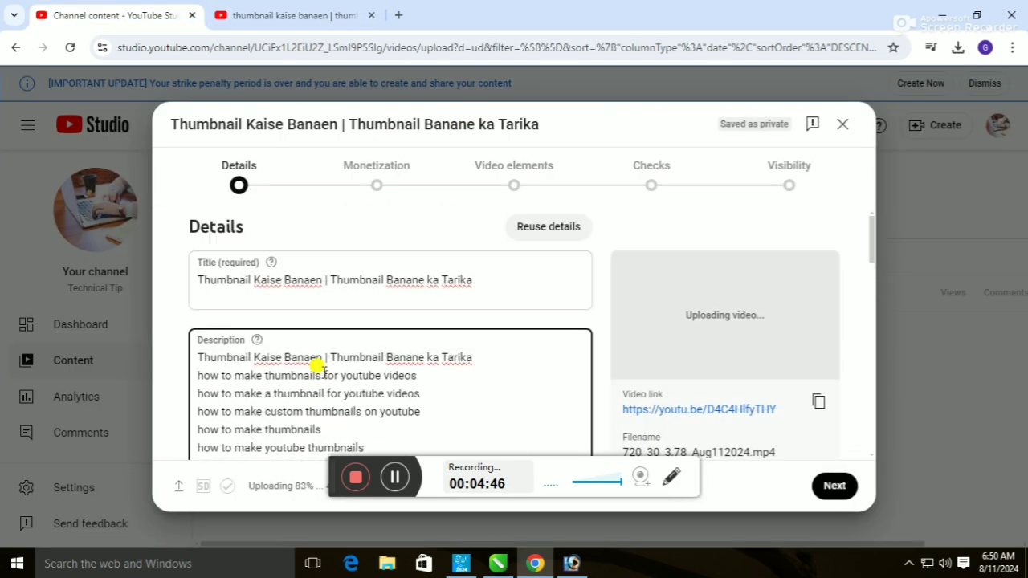
click(478, 356)
key(Return)
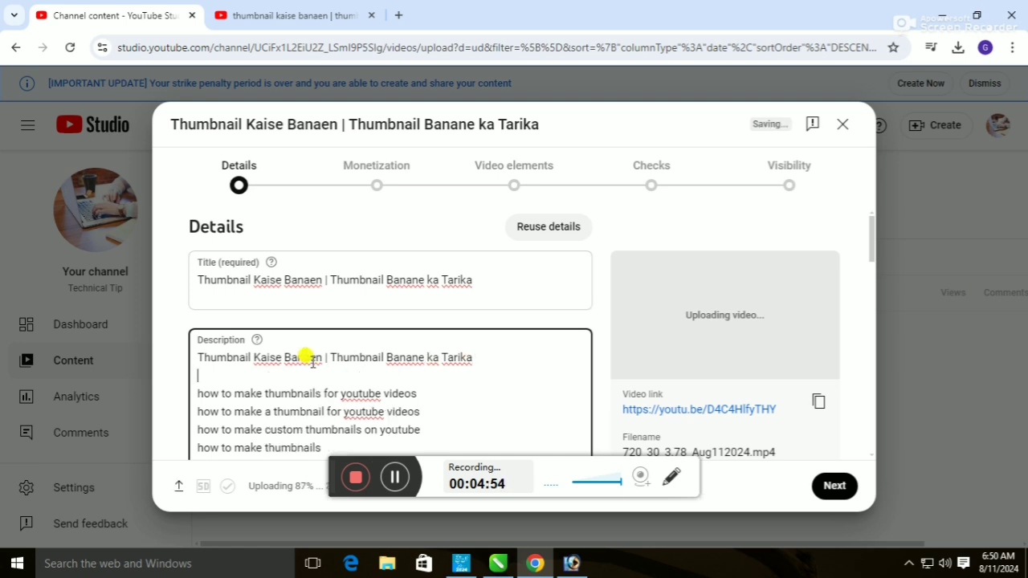
Step: Open your own channel's page on YouTube and copy its web address
click(250, 6)
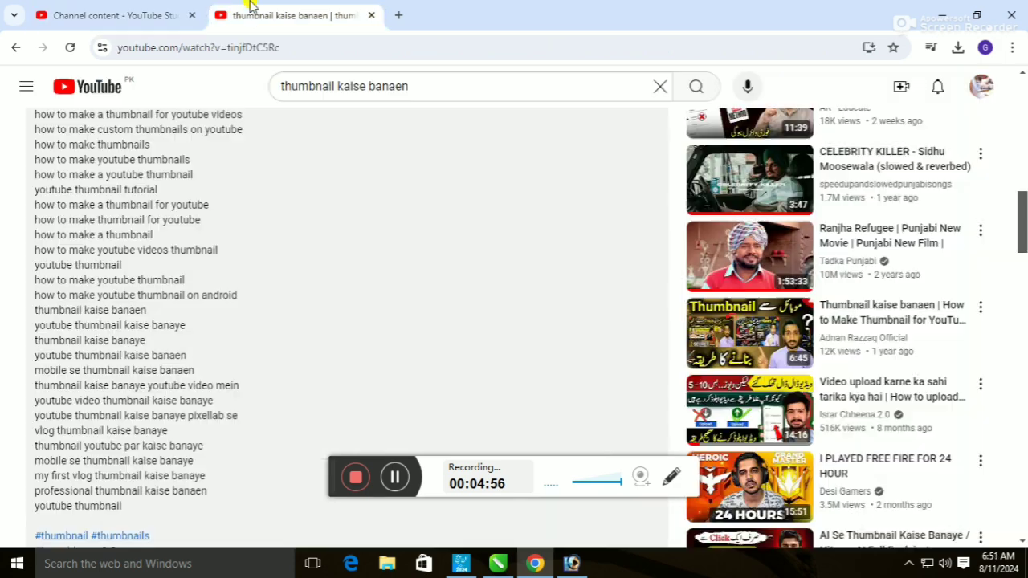
click(982, 88)
click(822, 134)
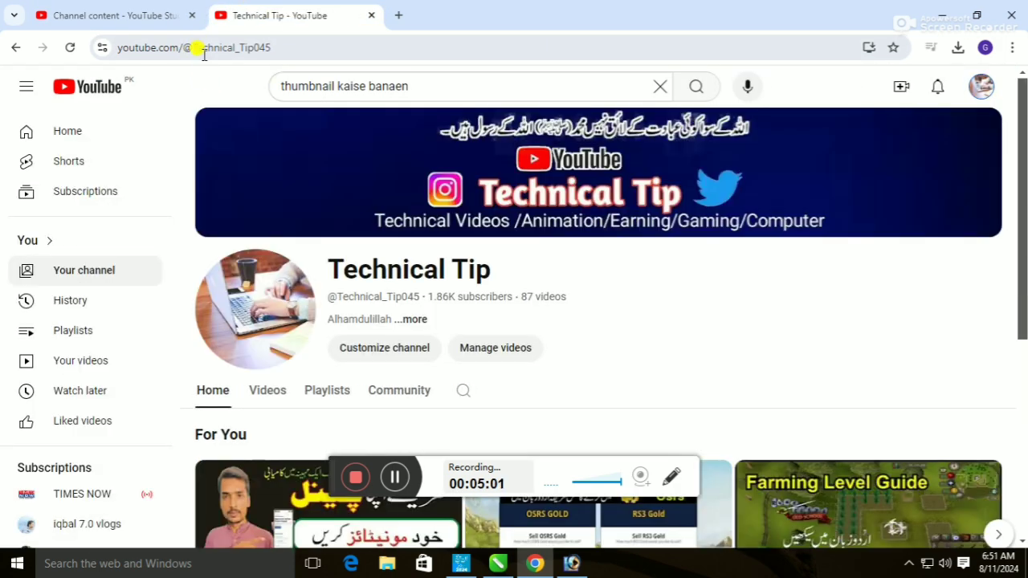
click(199, 44)
key(ctrl+c)
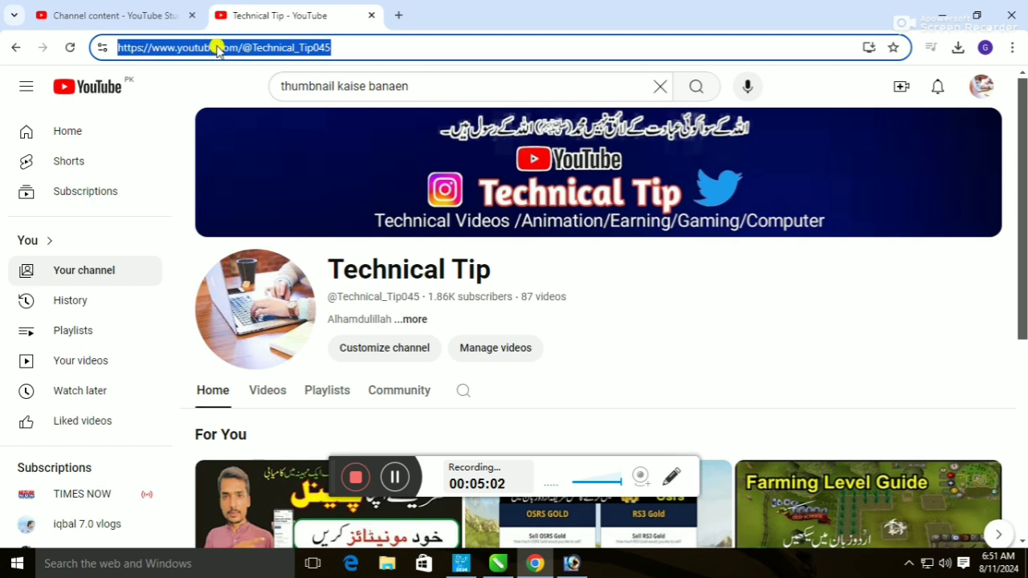
double_click(319, 46)
click(245, 37)
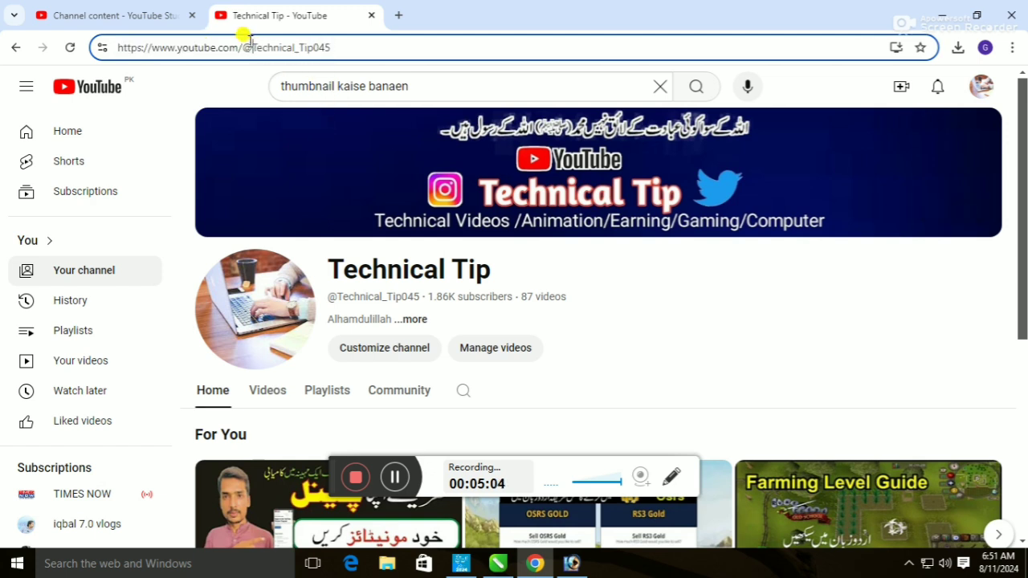
double_click(245, 37)
triple_click(344, 43)
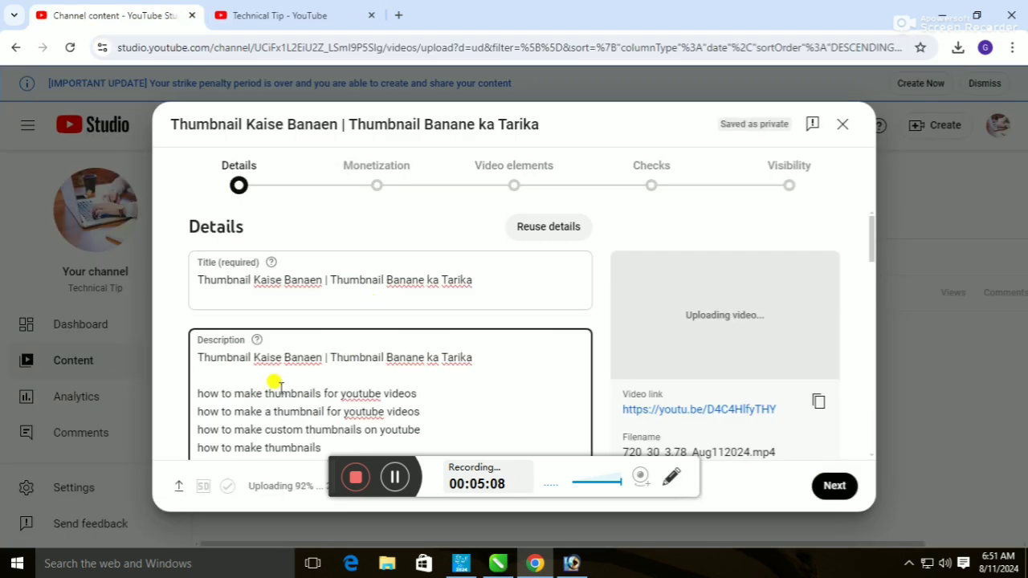
key(ctrl+v)
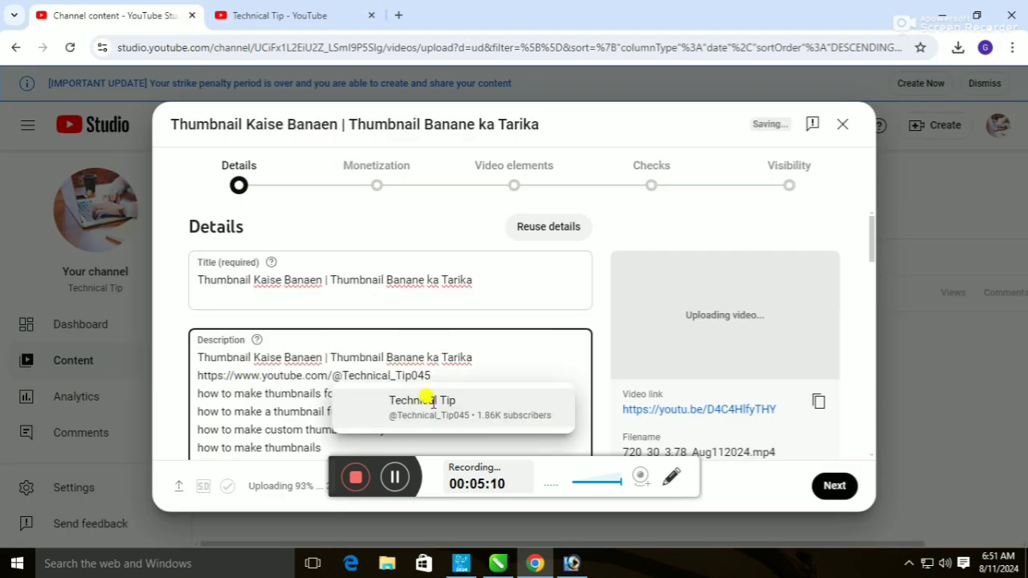
key(Return)
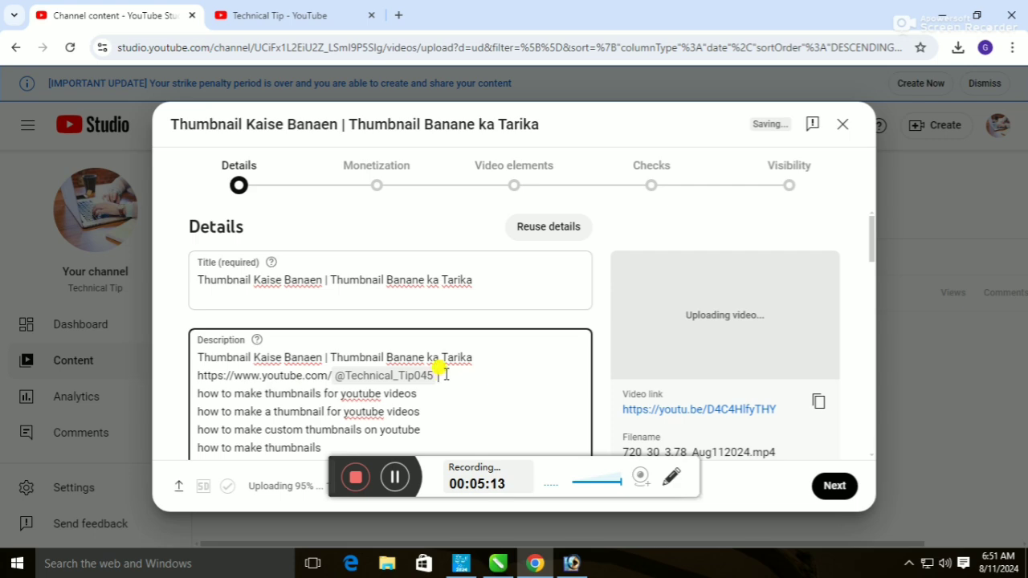
triple_click(411, 371)
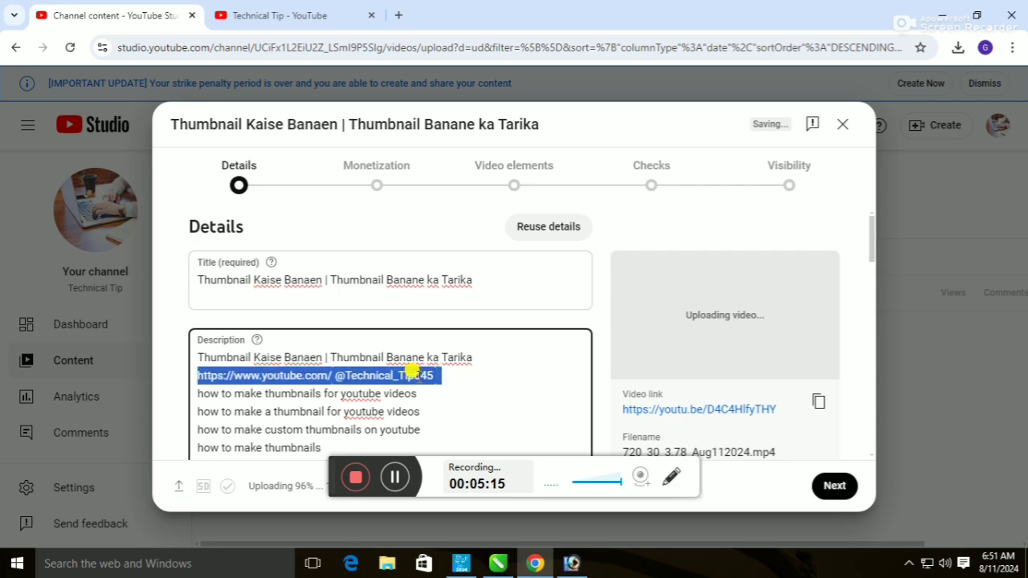
key(BackSpace)
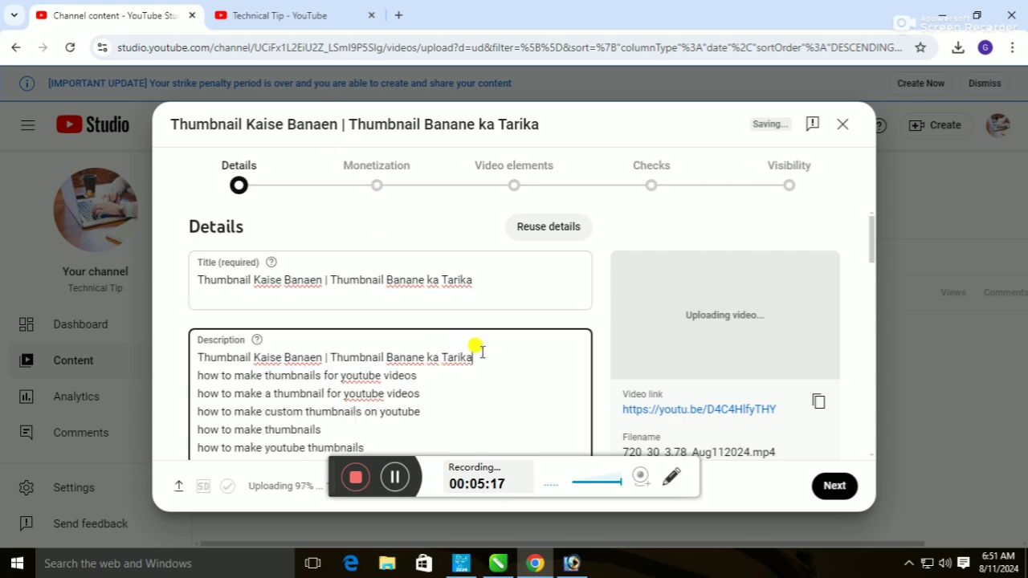
key(Return)
Step: Copy the channel page's web address into the description below the title line and add the line "Technical Tips" under it
click(273, 15)
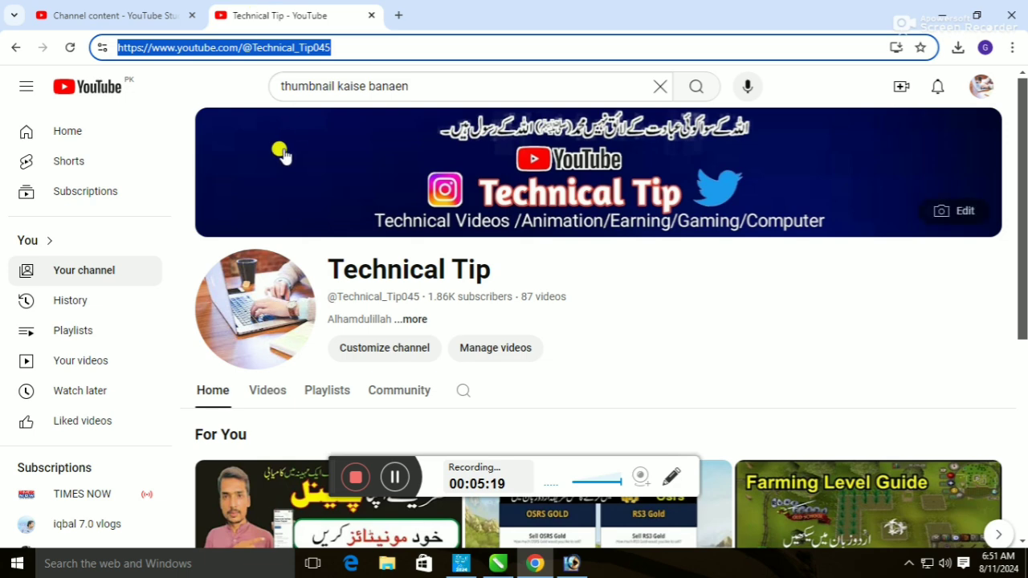
double_click(353, 45)
click(399, 48)
triple_click(241, 46)
key(ctrl+c)
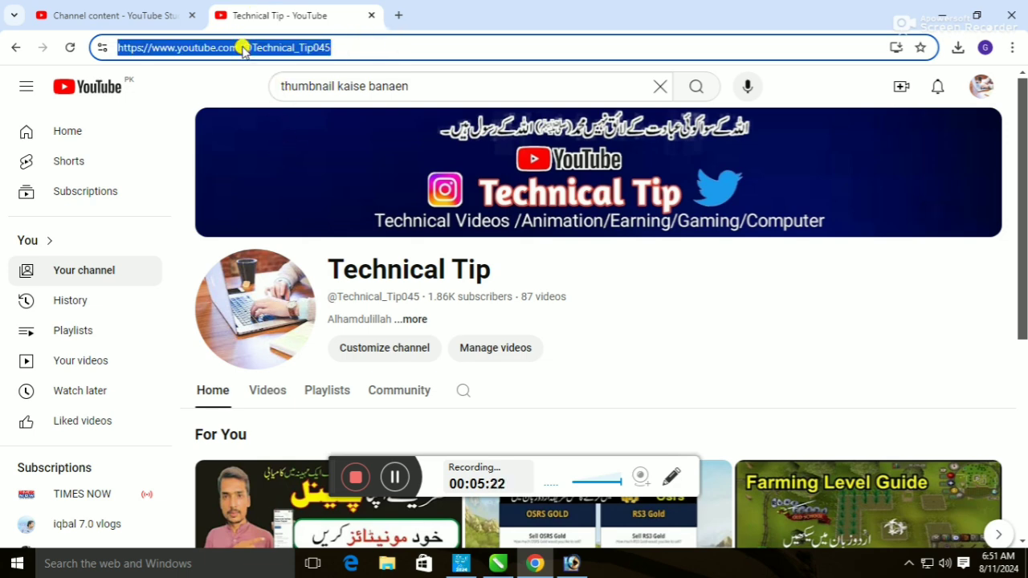
click(121, 15)
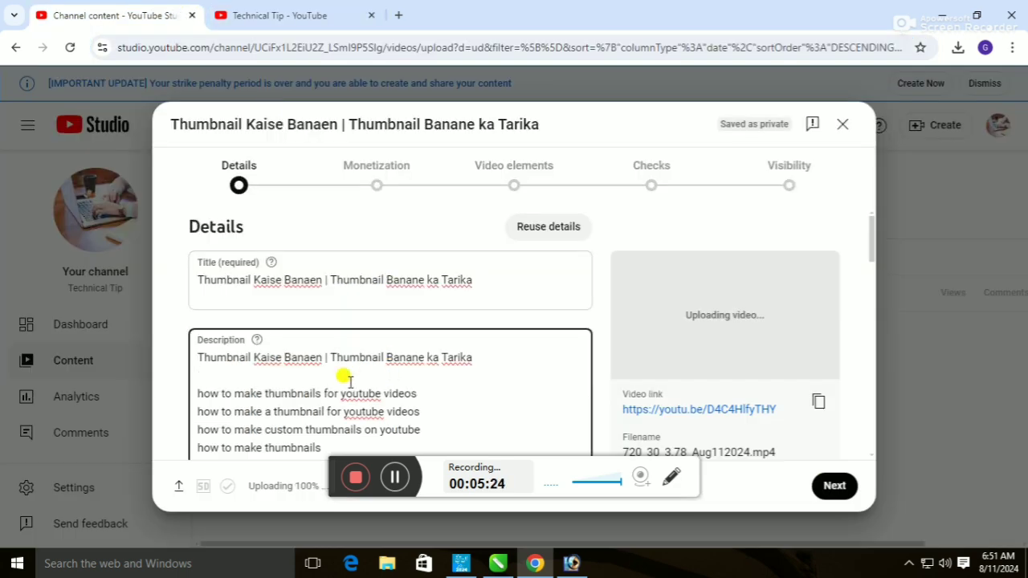
click(348, 376)
key(ctrl+v)
key(Return)
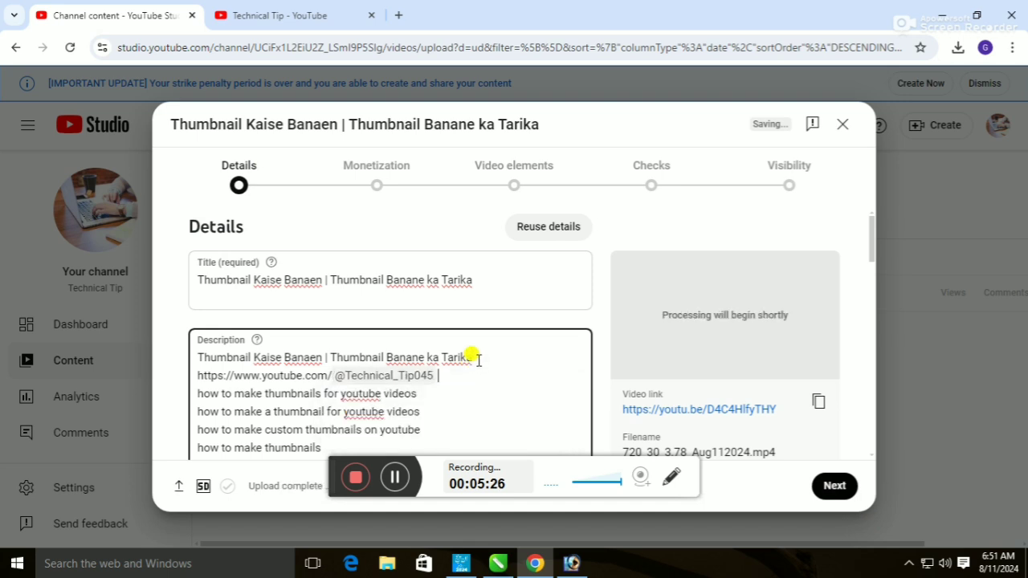
key(Return)
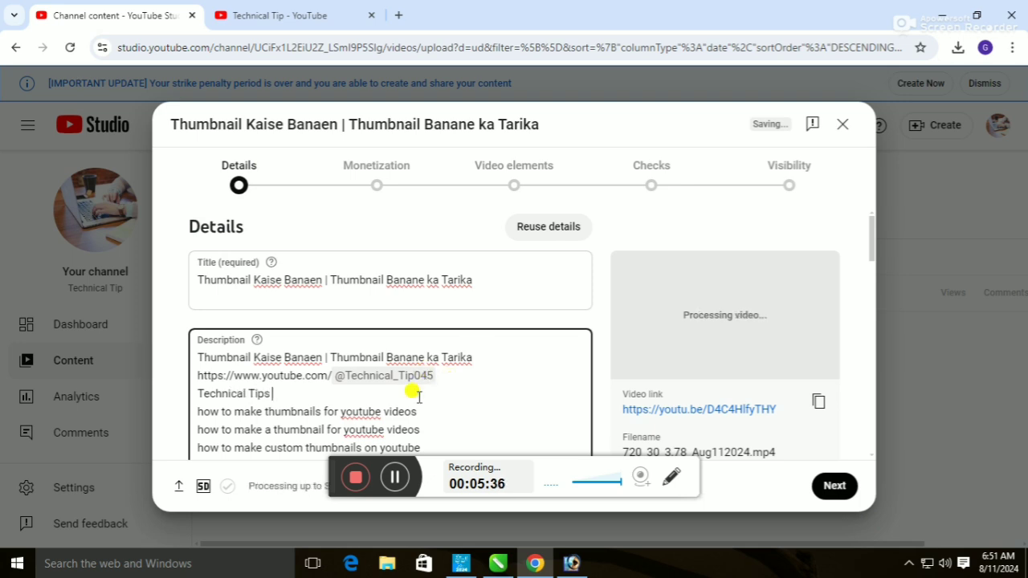
Step: Mark the video as not made for kids and continue to the Monetization stage of the upload
scroll(368, 346, down, 1)
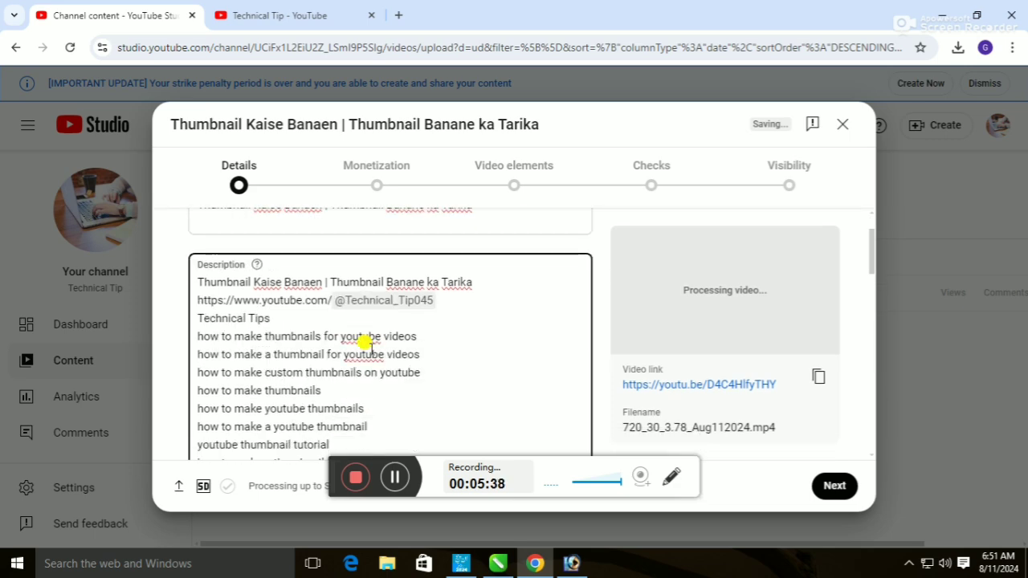
click(367, 172)
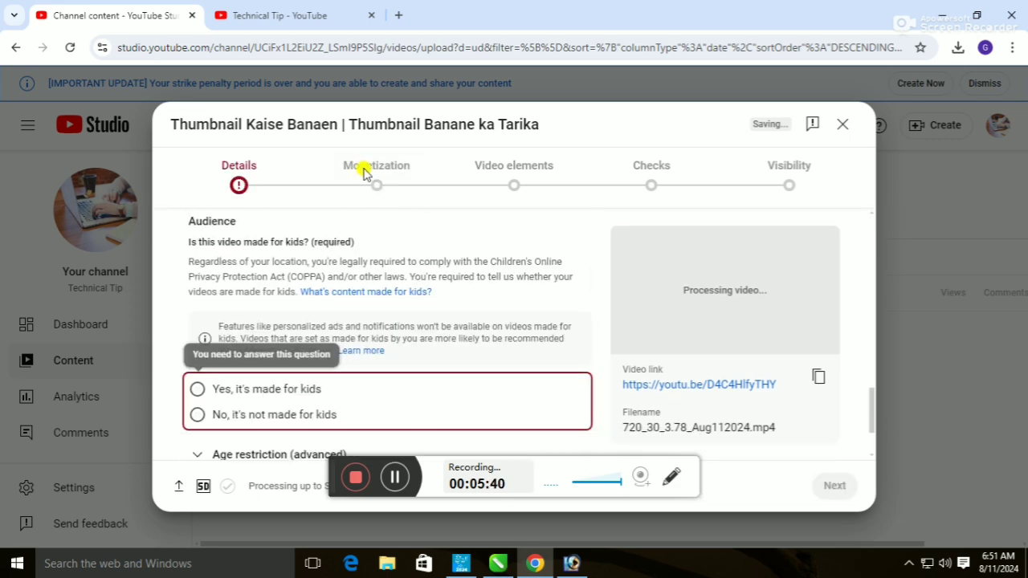
scroll(336, 257, up, 4)
scroll(305, 290, down, 5)
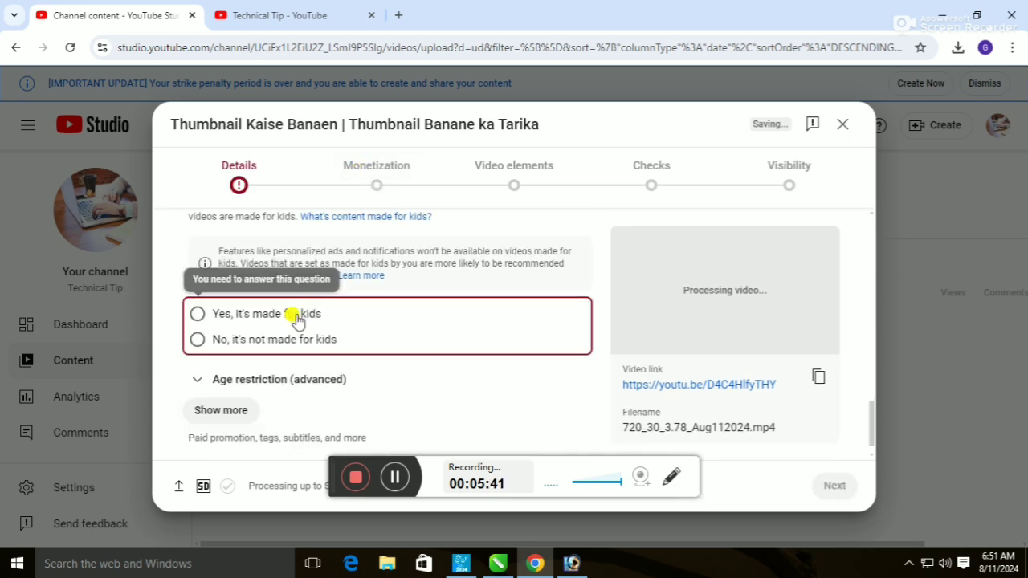
click(197, 339)
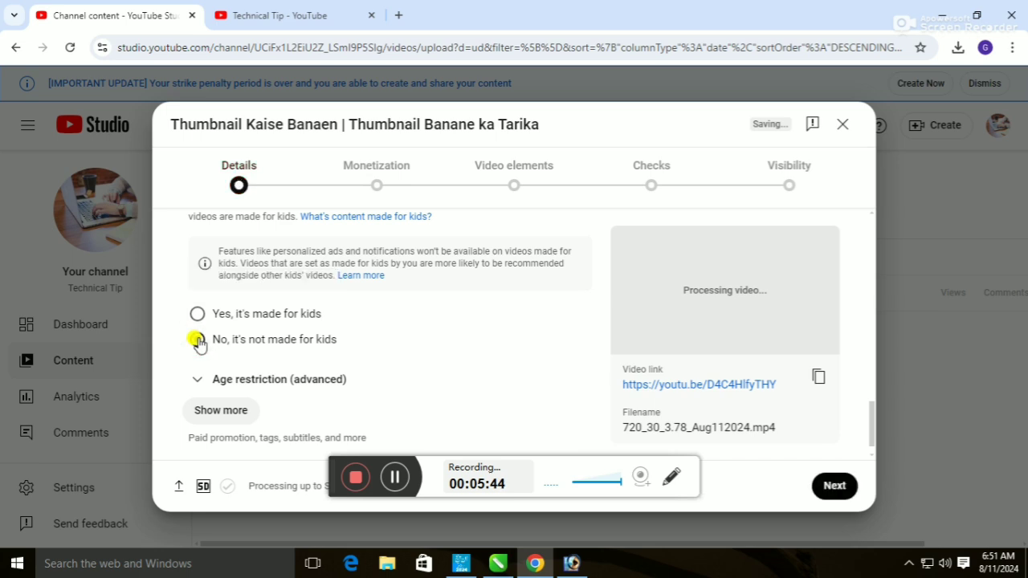
click(832, 486)
Step: Turn on ad monetization for the video and continue to the Ad suitability stage of the upload
click(451, 354)
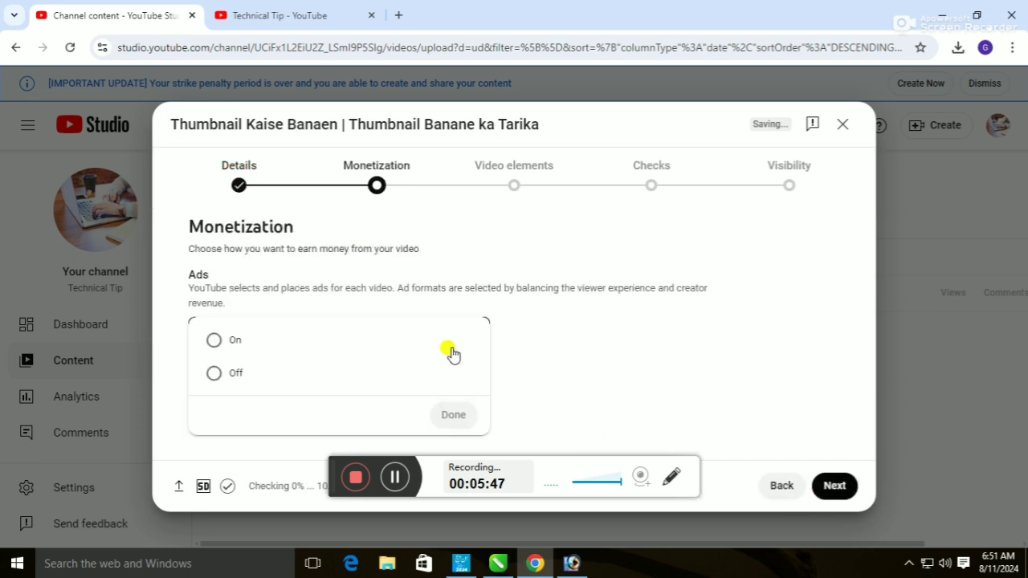
click(215, 341)
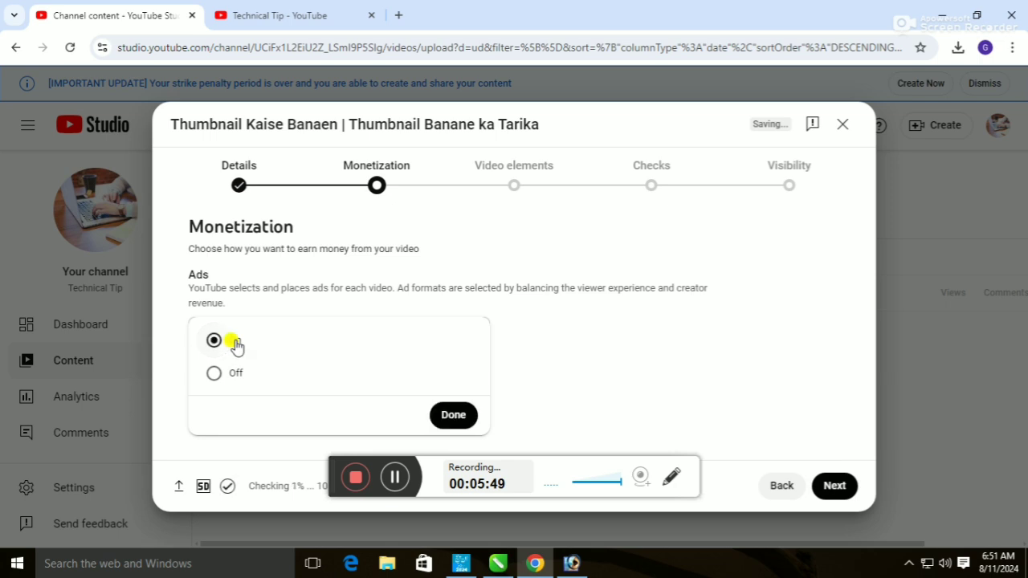
click(450, 415)
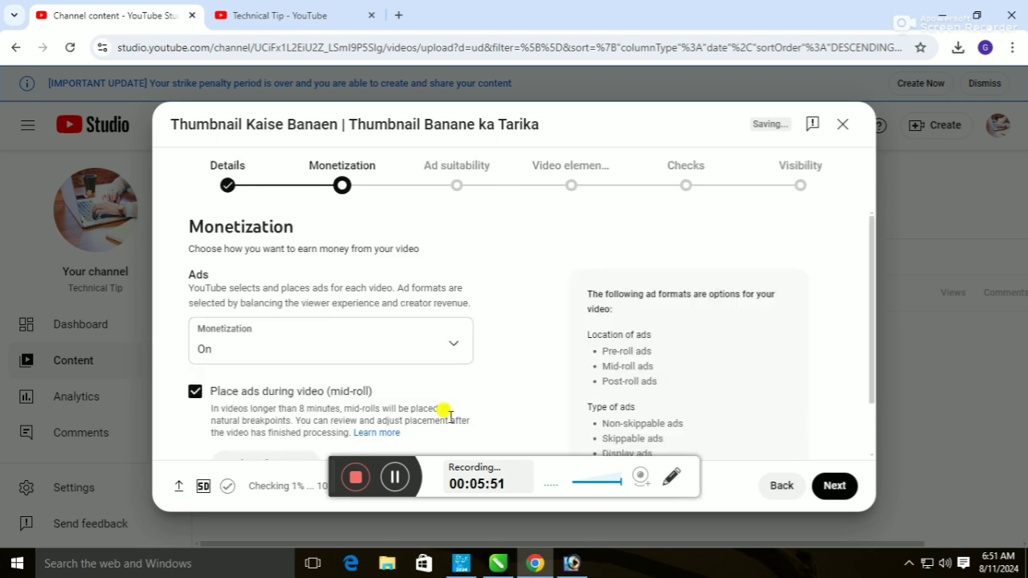
click(838, 485)
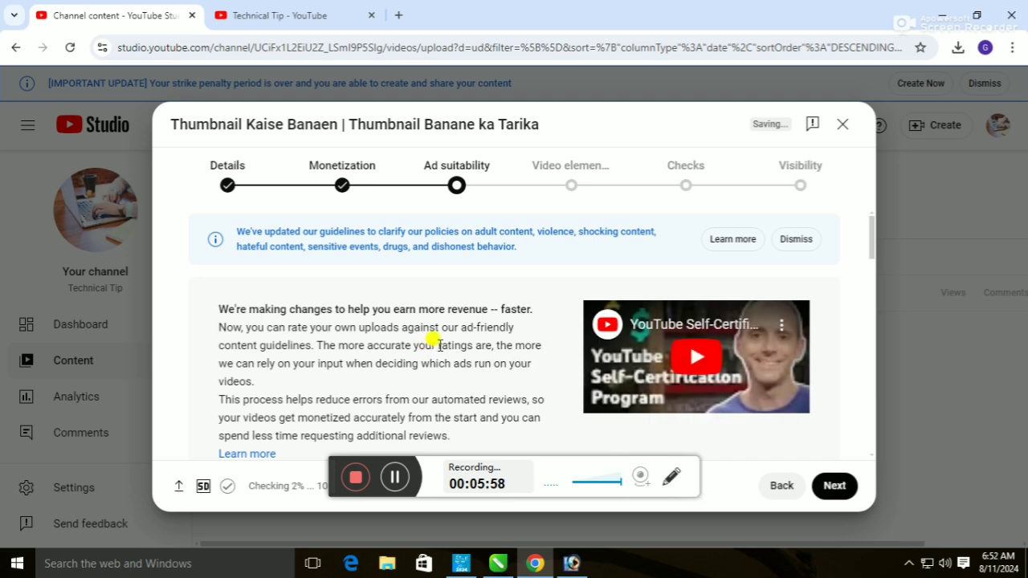
Step: Rate the video's ad suitability as "None of the above" and submit the rating
click(833, 486)
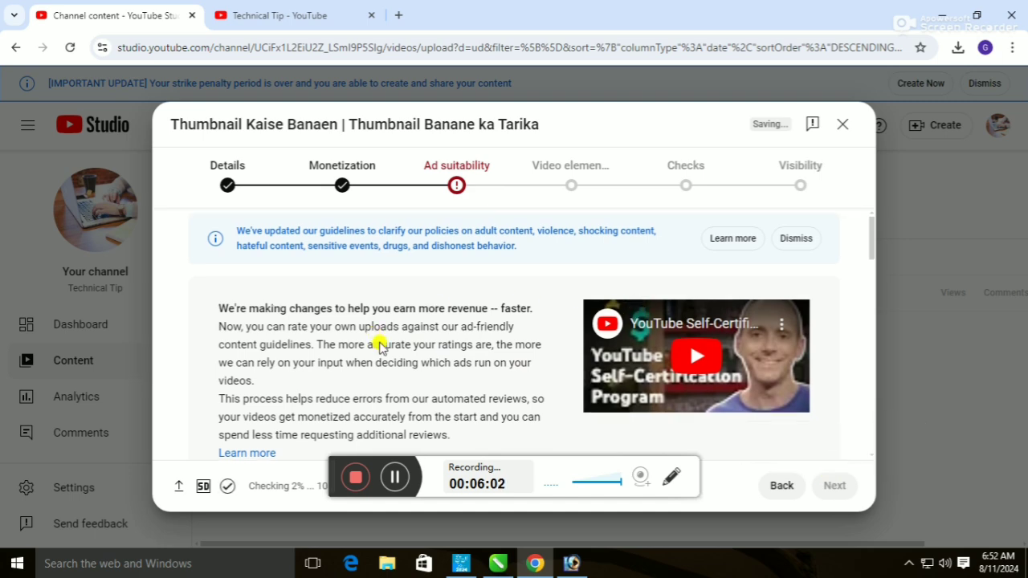
scroll(358, 349, down, 5)
scroll(359, 349, down, 8)
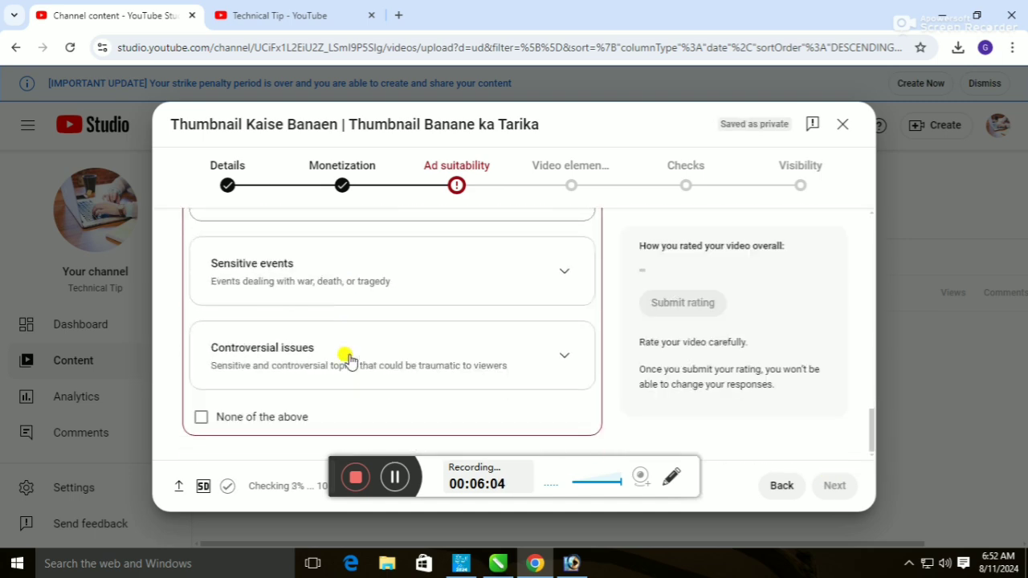
click(199, 417)
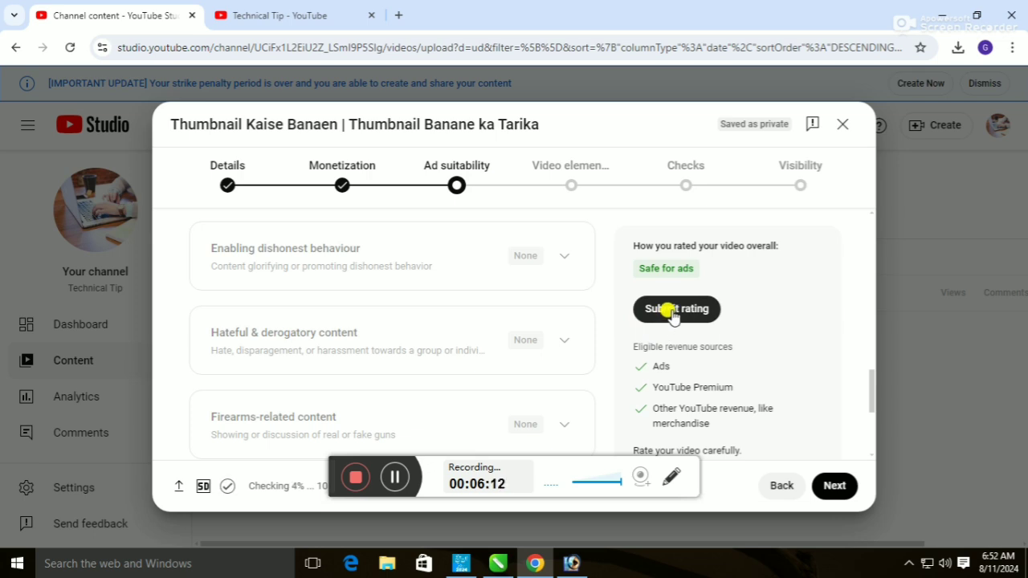
click(835, 485)
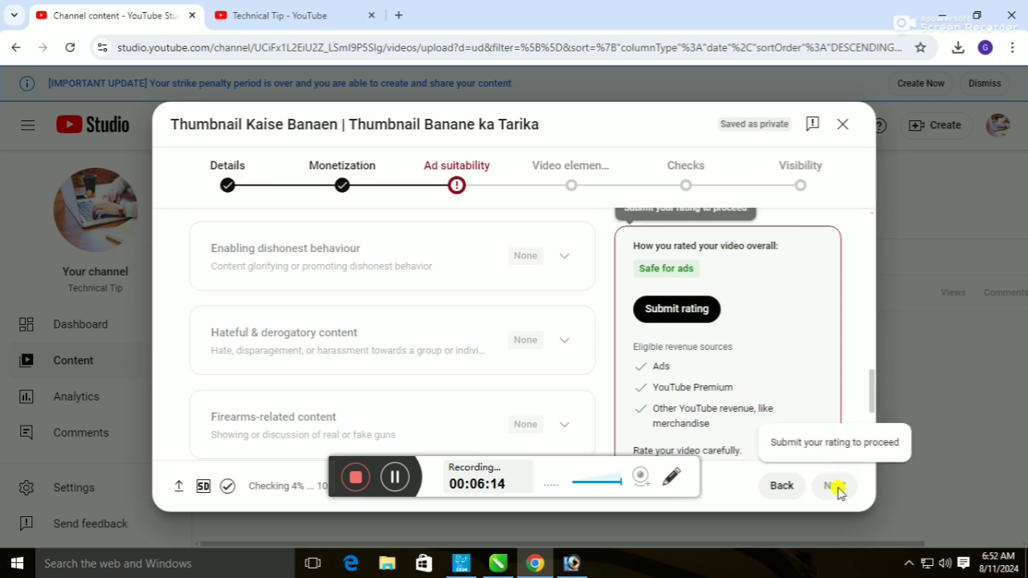
click(686, 312)
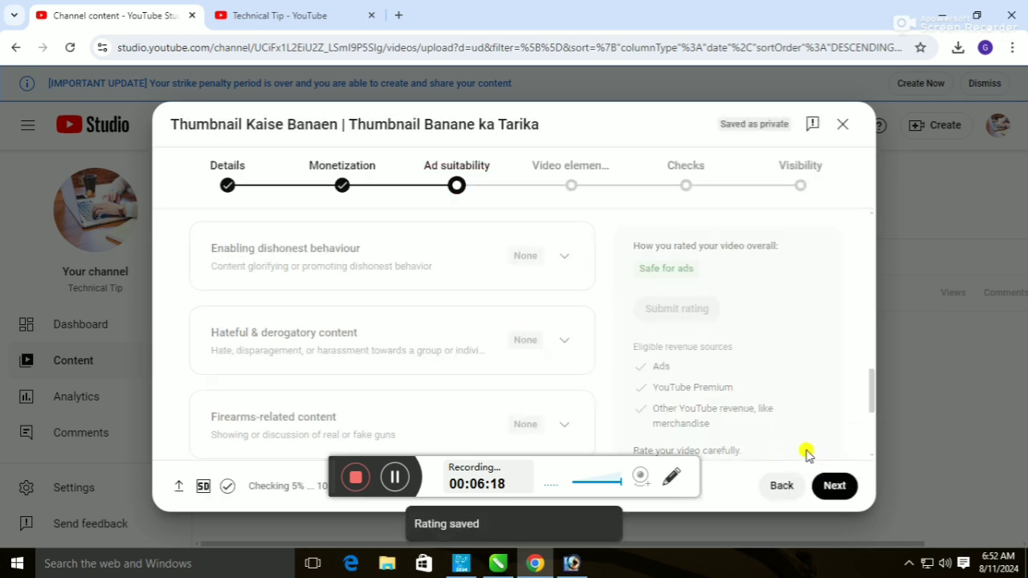
Step: Advance past the Video elements and Checks stages to the Visibility stage without adding any elements
click(825, 494)
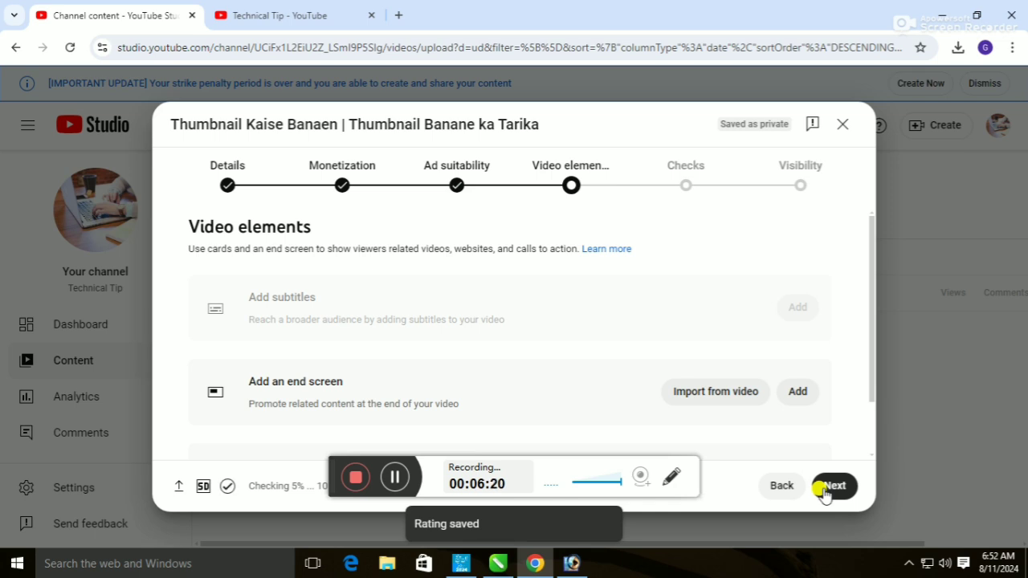
click(827, 490)
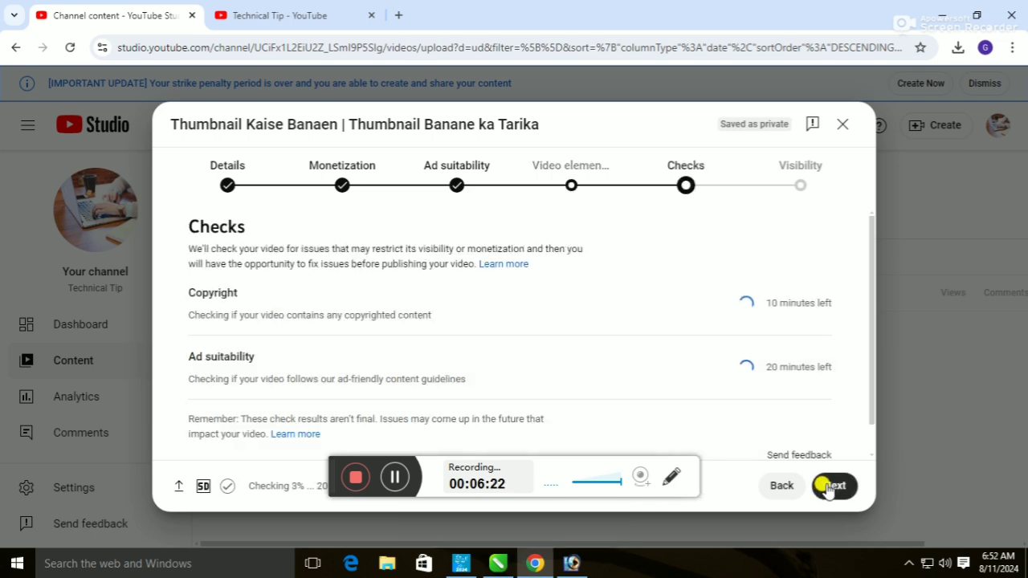
click(827, 487)
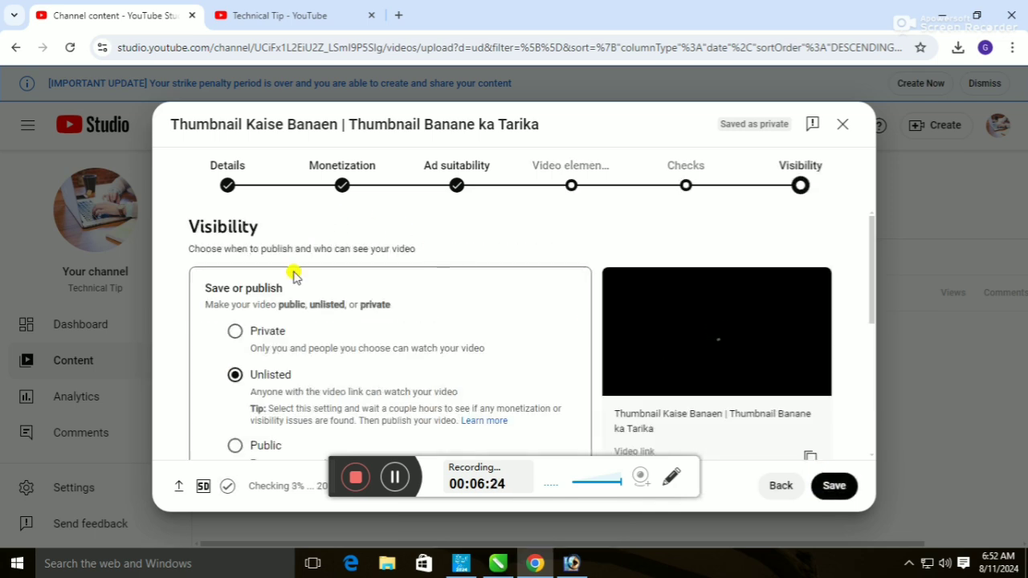
Step: Set the video's visibility to Public
scroll(241, 354, down, 2)
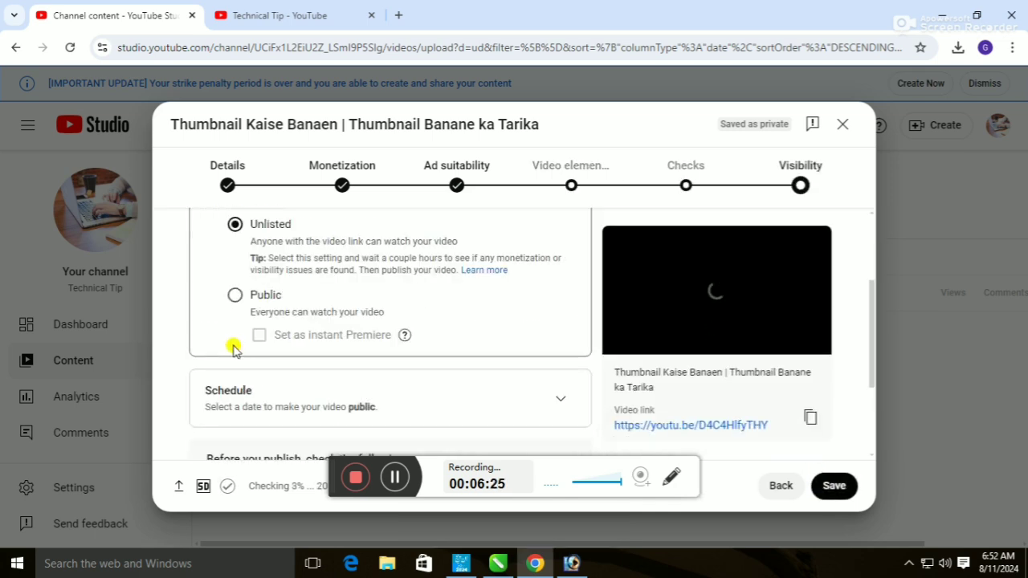
click(234, 295)
scroll(626, 321, down, 2)
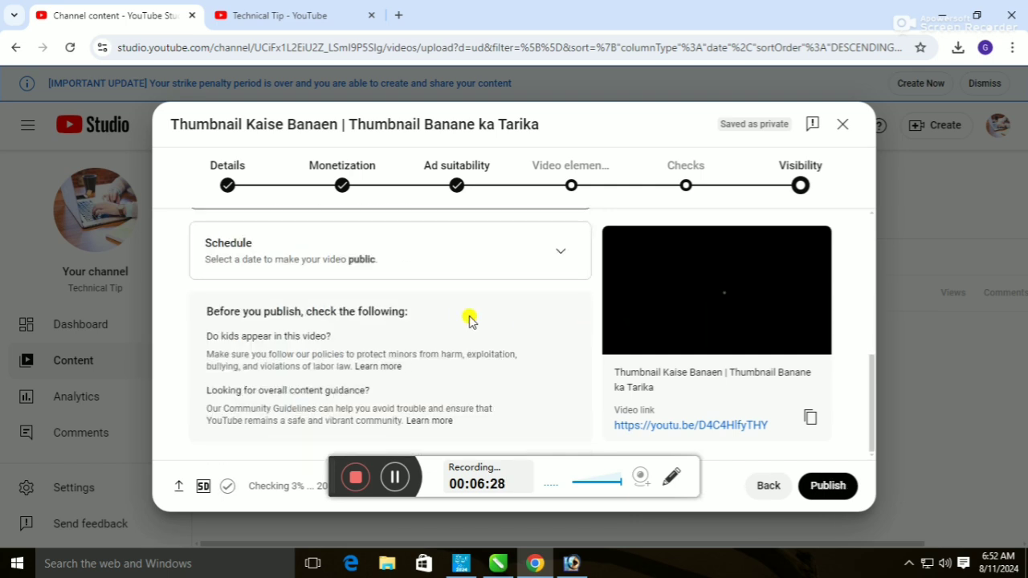
scroll(402, 357, up, 2)
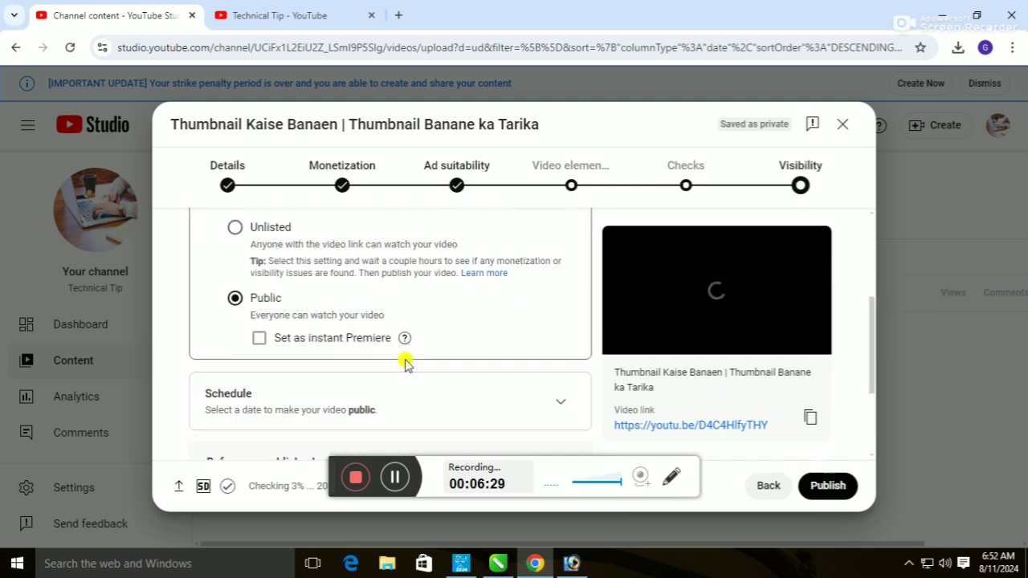
Step: Return to the Details stage of the upload and bring up its thumbnail options
click(245, 183)
scroll(337, 289, down, 10)
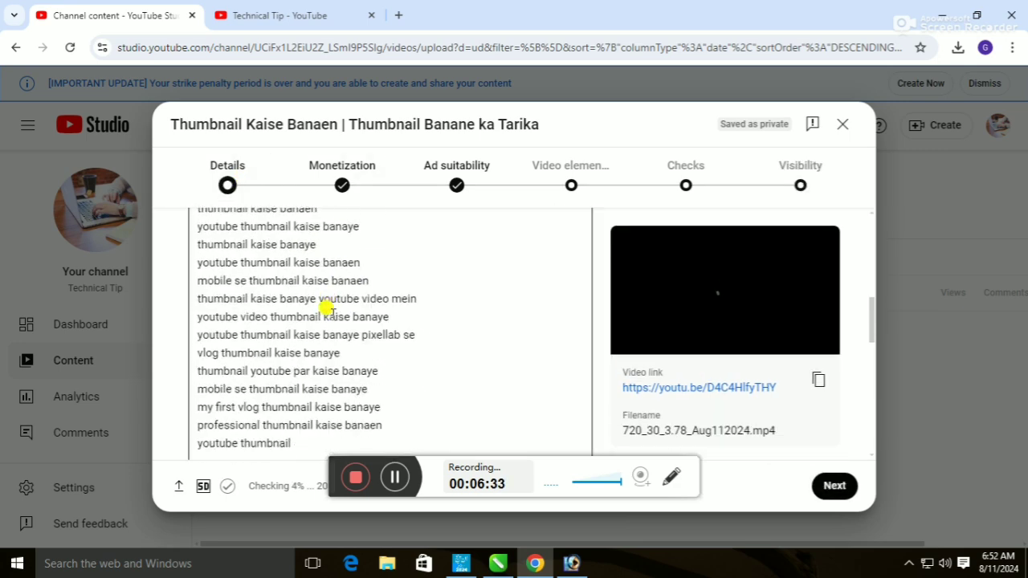
scroll(330, 333, down, 2)
scroll(309, 321, up, 3)
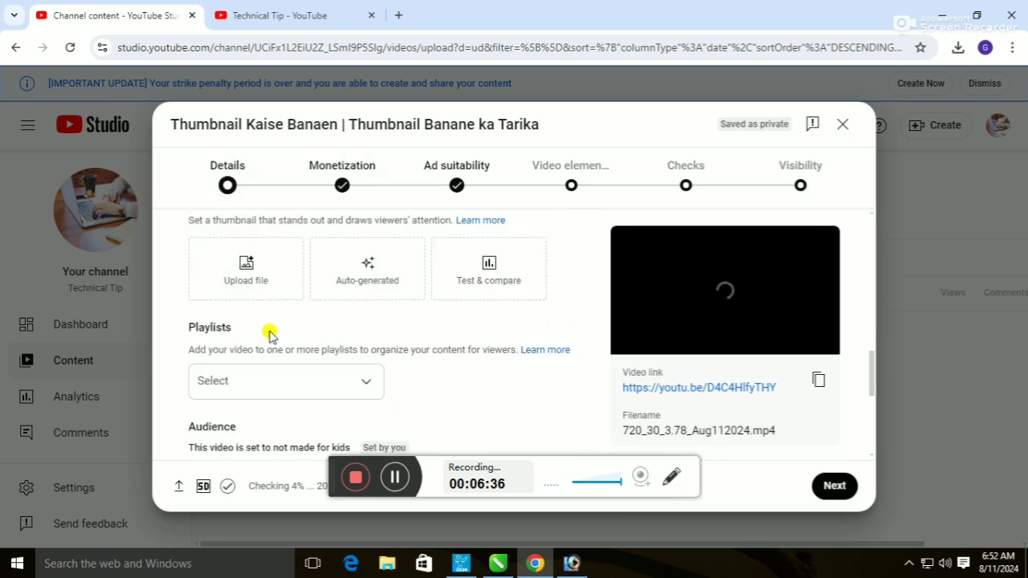
click(245, 277)
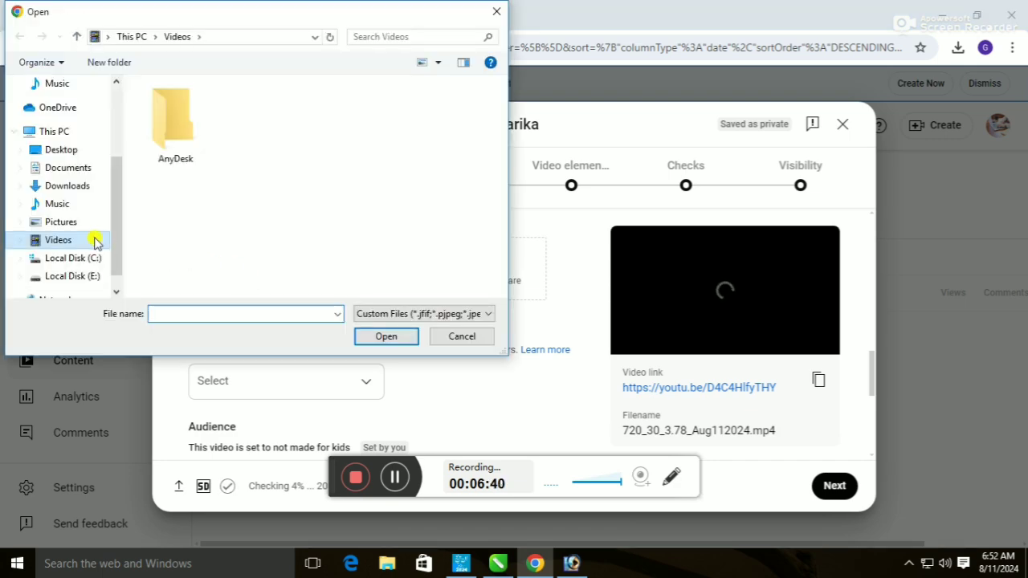
click(57, 131)
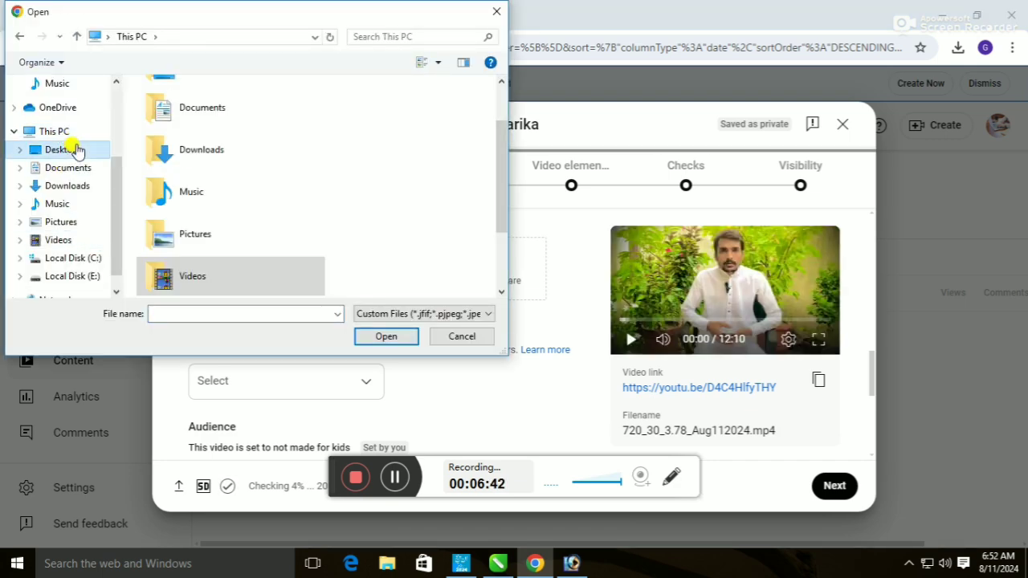
click(62, 149)
scroll(313, 230, down, 1)
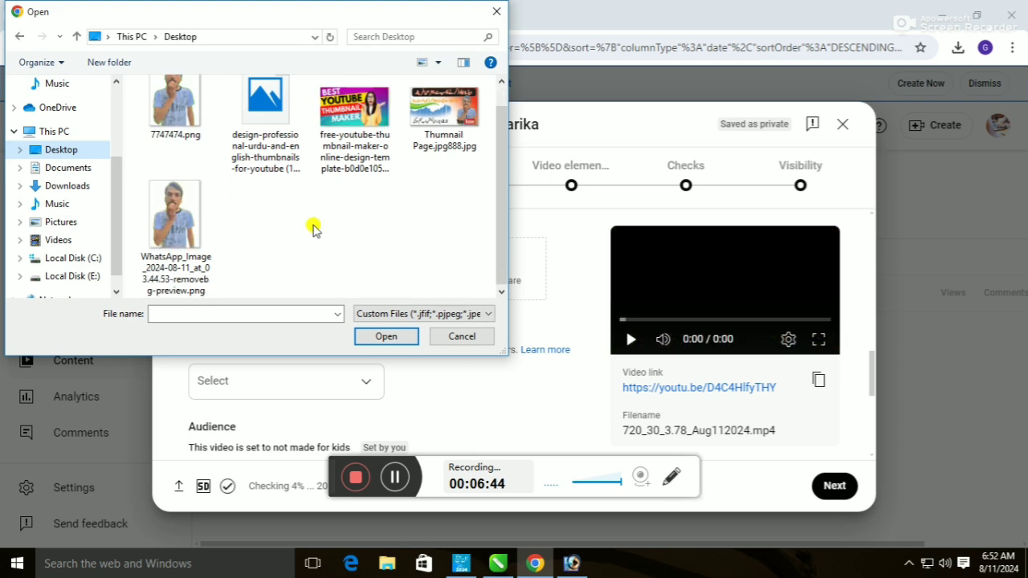
scroll(313, 229, up, 1)
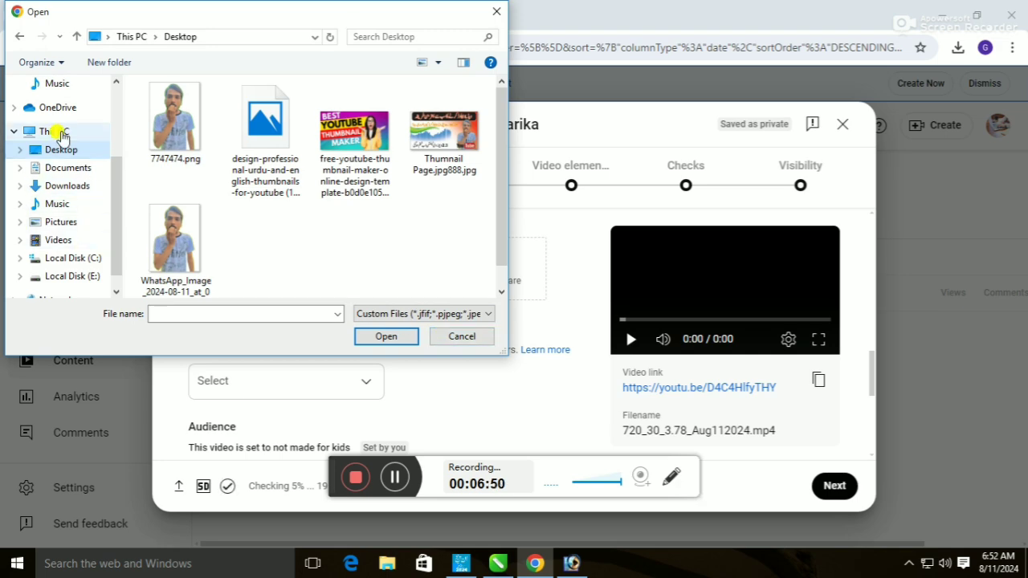
click(460, 337)
click(396, 478)
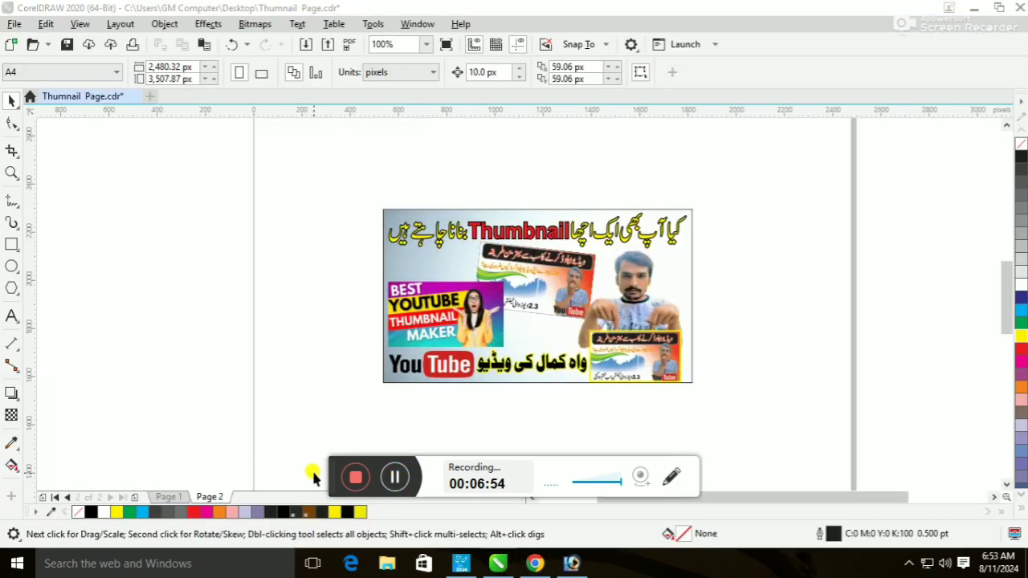
Step: Switch back to Chrome and upload the Doneeeeeeeeeee.jpg image from the Desktop as the video's custom thumbnail
click(534, 563)
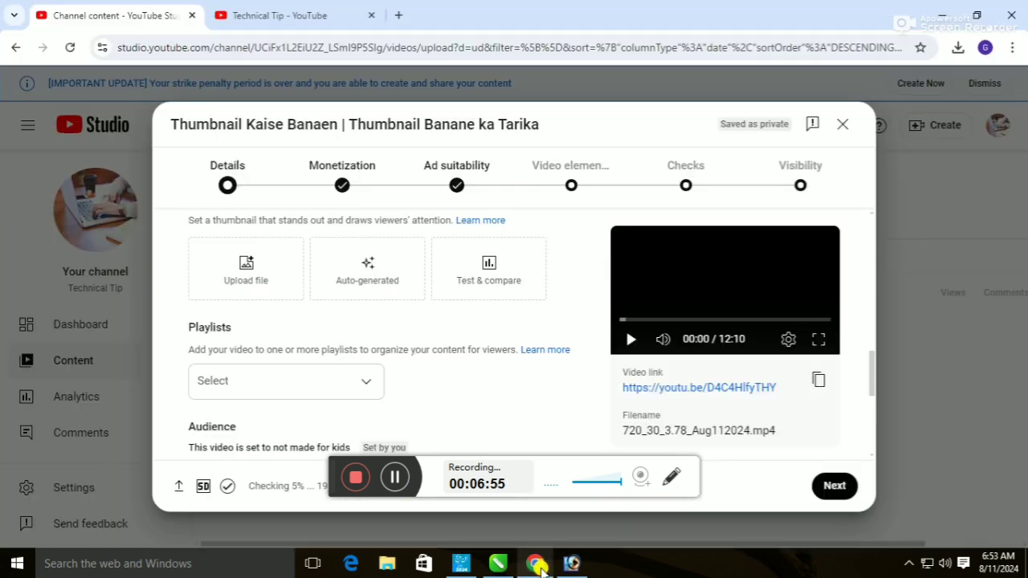
click(293, 265)
click(79, 151)
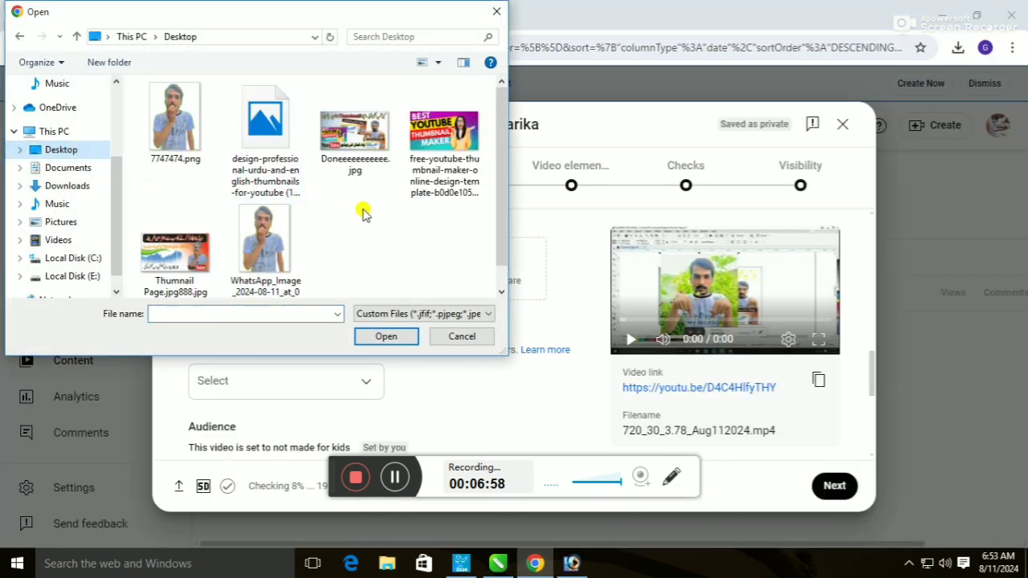
click(361, 159)
click(405, 335)
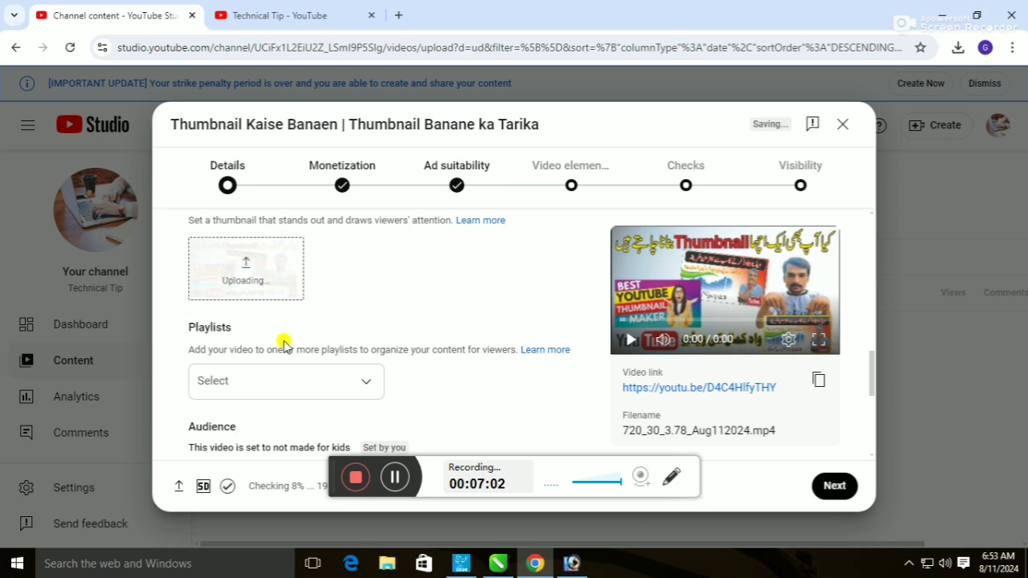
Step: Expand the additional video details and activate the empty Tags field for entry
scroll(284, 340, down, 5)
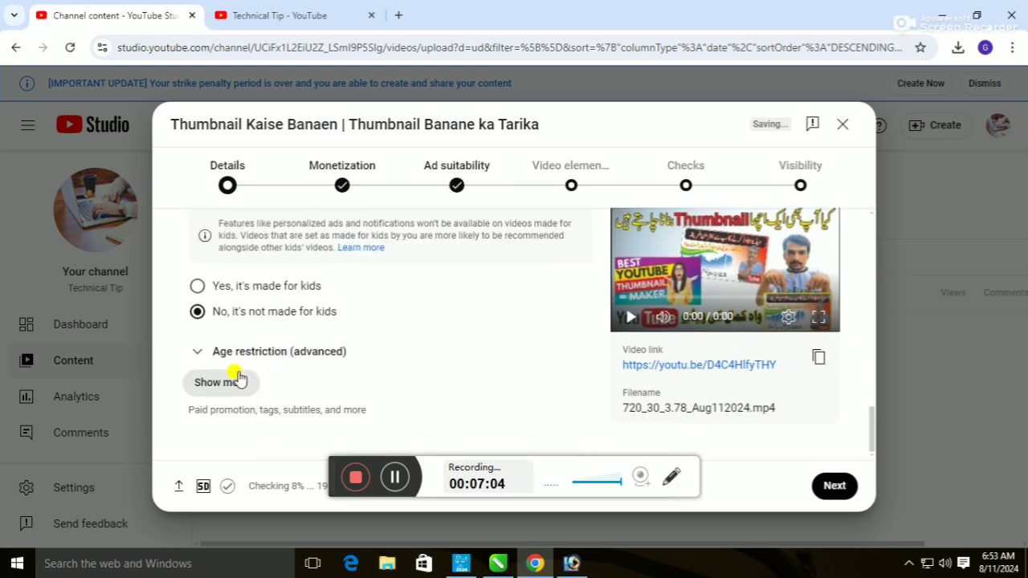
click(237, 385)
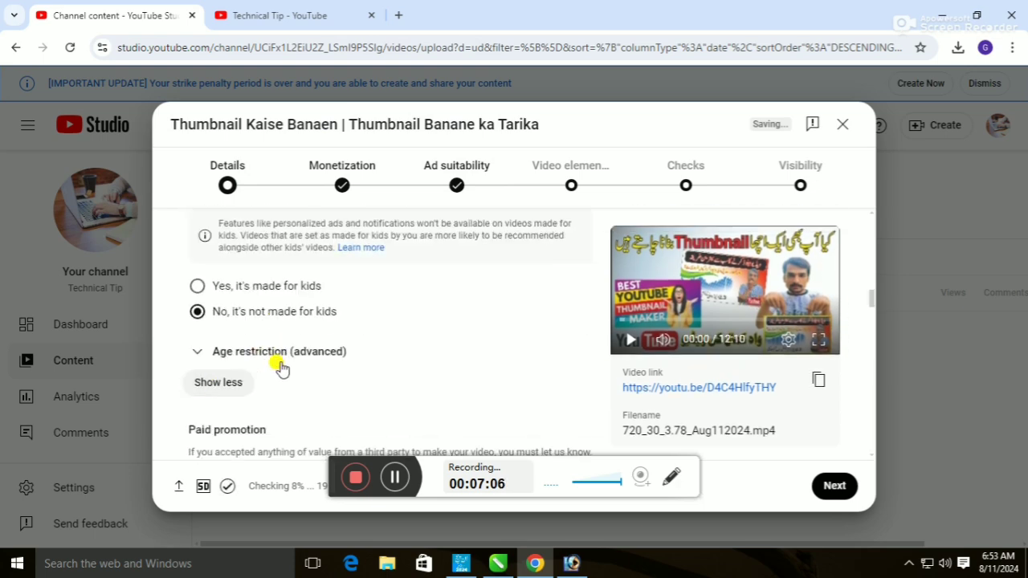
scroll(277, 365, down, 5)
scroll(281, 361, down, 7)
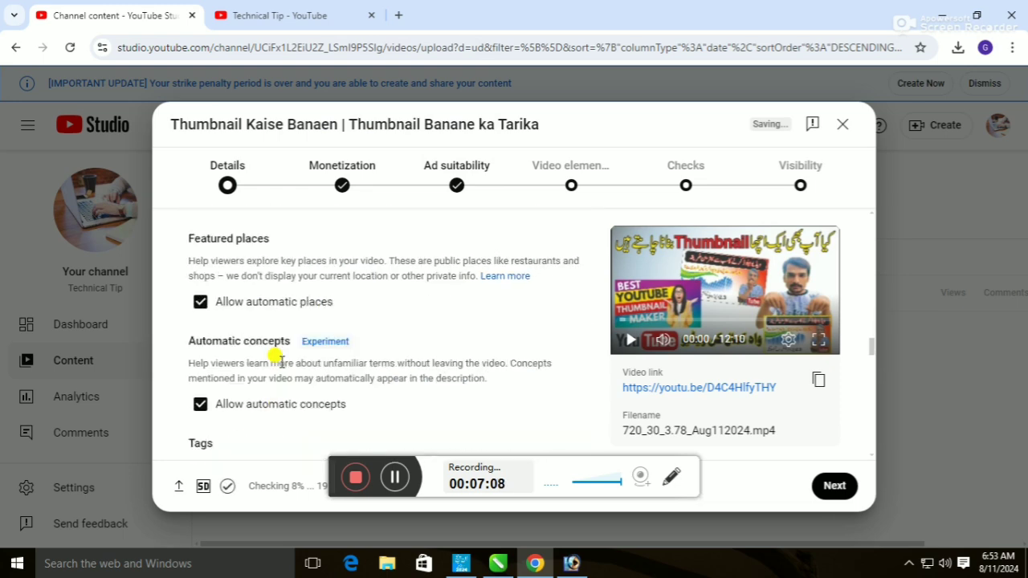
scroll(281, 363, down, 1)
click(268, 296)
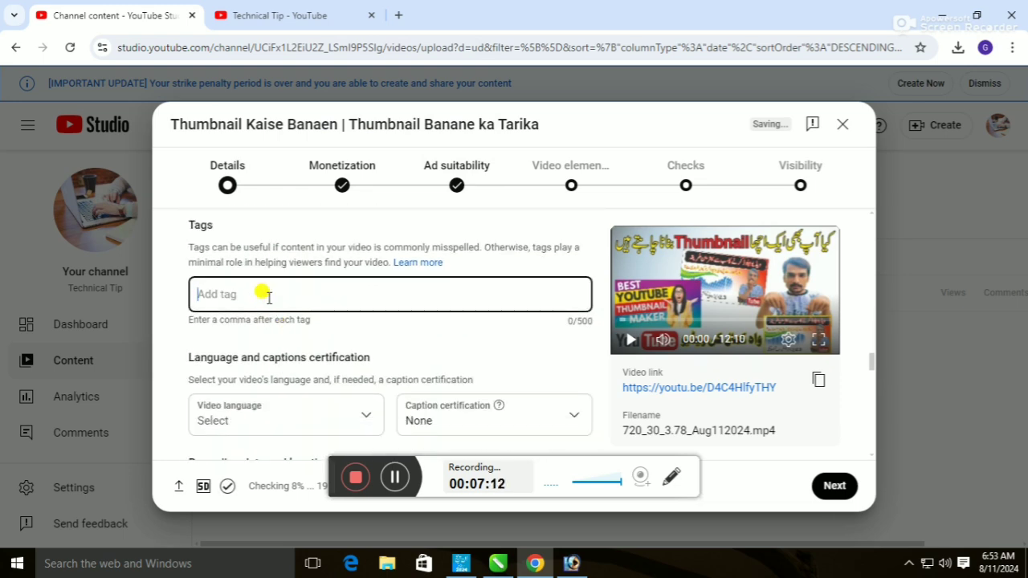
click(298, 15)
click(116, 6)
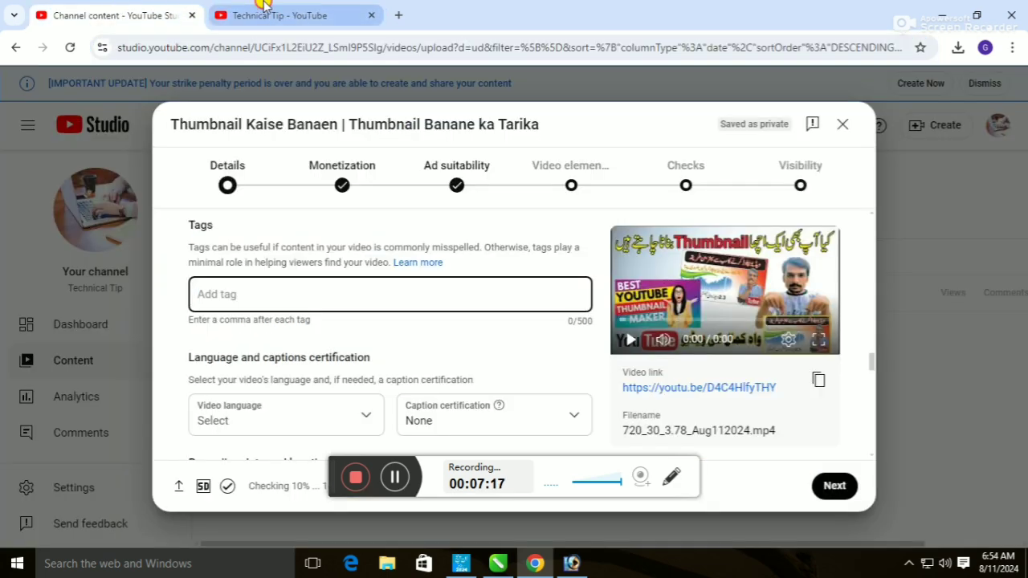
click(261, 12)
click(278, 49)
click(200, 9)
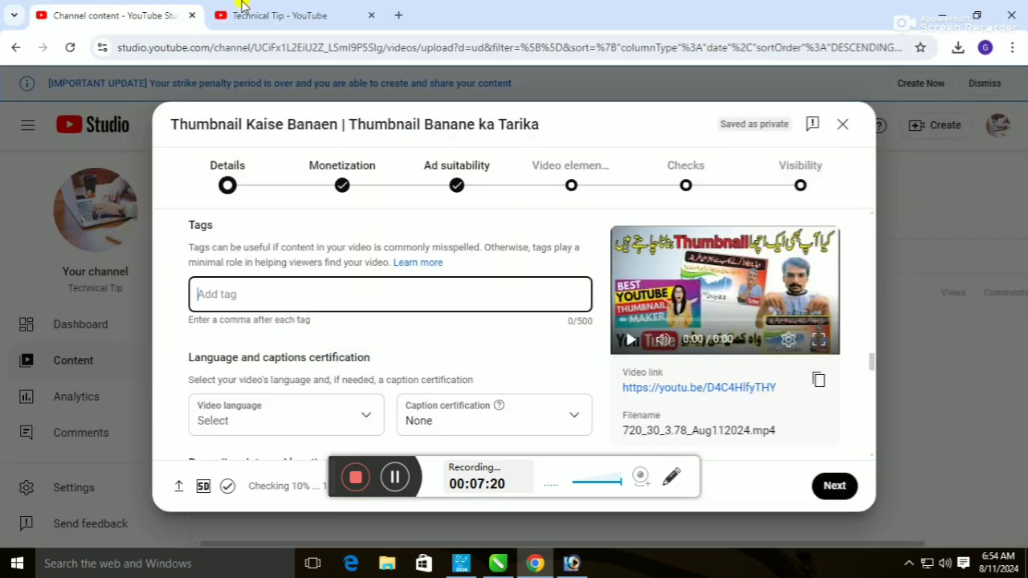
Step: Search YouTube for "thumbnail kaise banaen" and open the video "thumbnail kaise banaen | thumbnail banane ka tarika | youtube thumbnail kaise banaye"
click(338, 12)
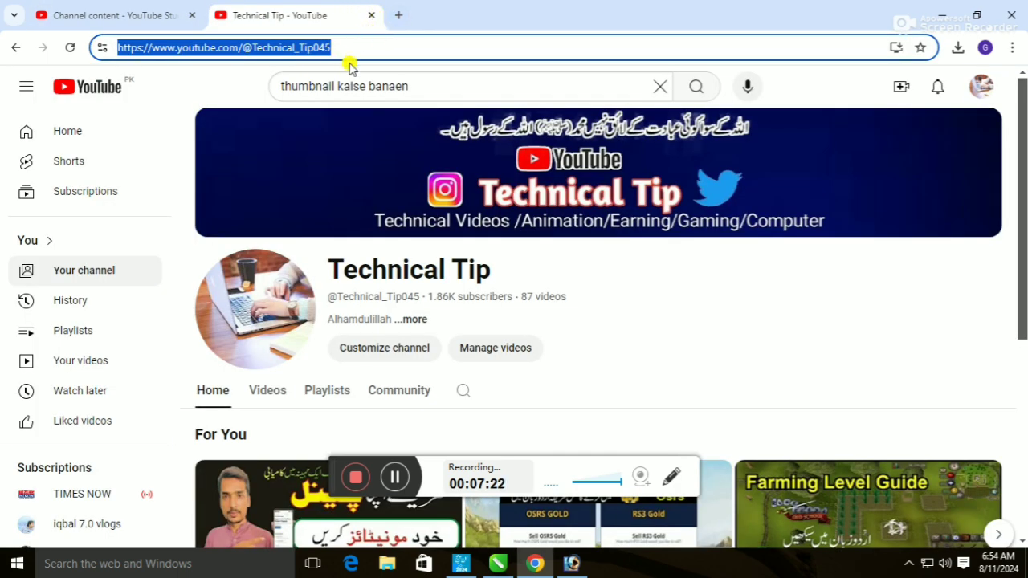
click(696, 86)
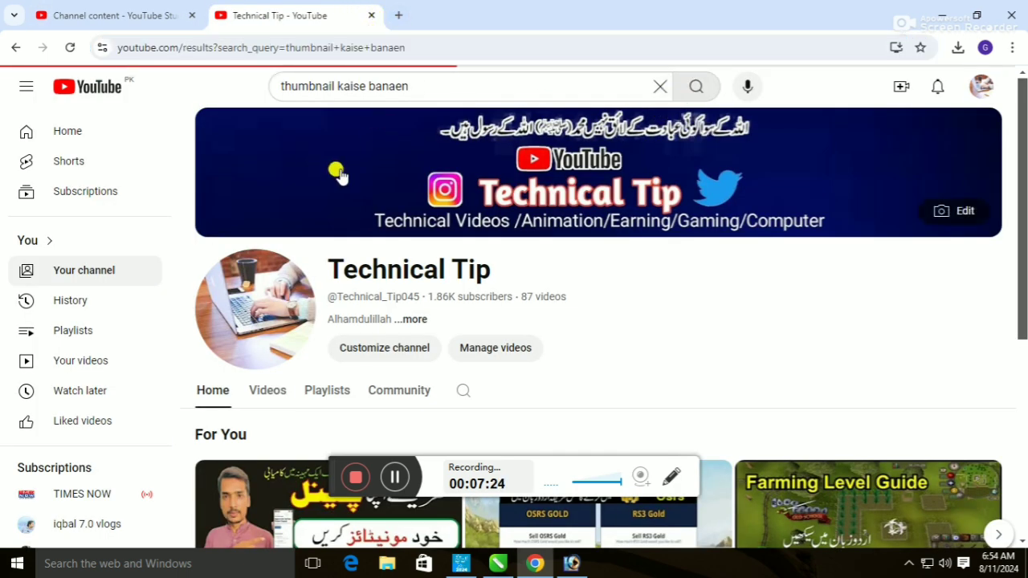
scroll(385, 249, down, 5)
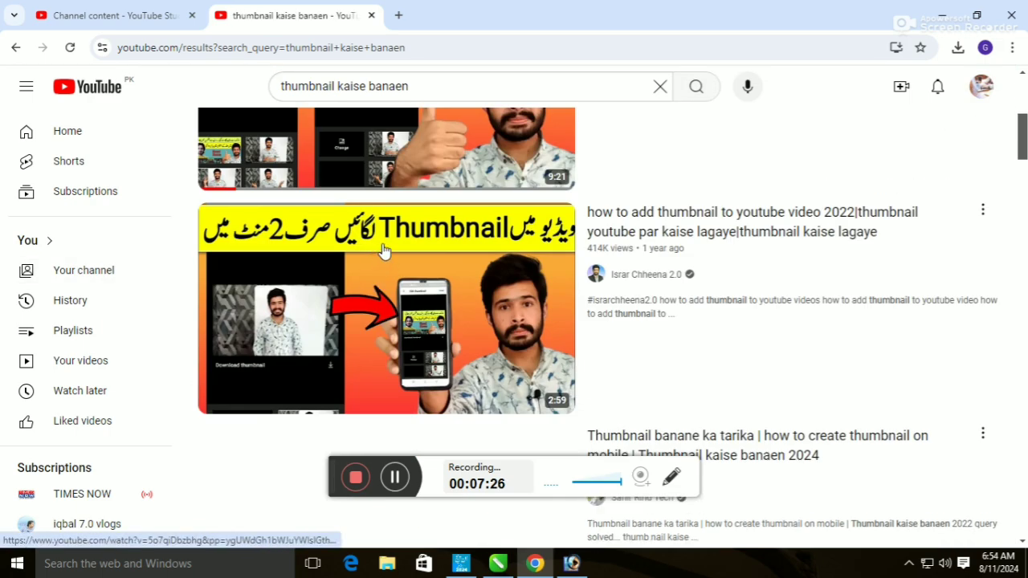
scroll(378, 269, up, 2)
click(294, 310)
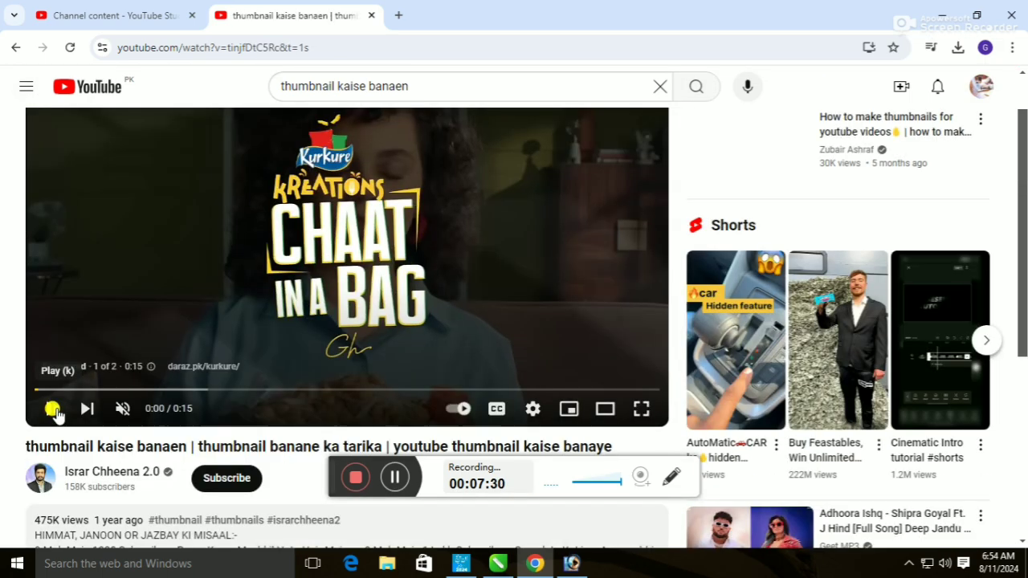
Step: Expand the reference video's description and copy its keyword phrase "how to make thumbnails for youtube videos" into the upload's Tags field
scroll(80, 398, down, 6)
scroll(670, 354, up, 3)
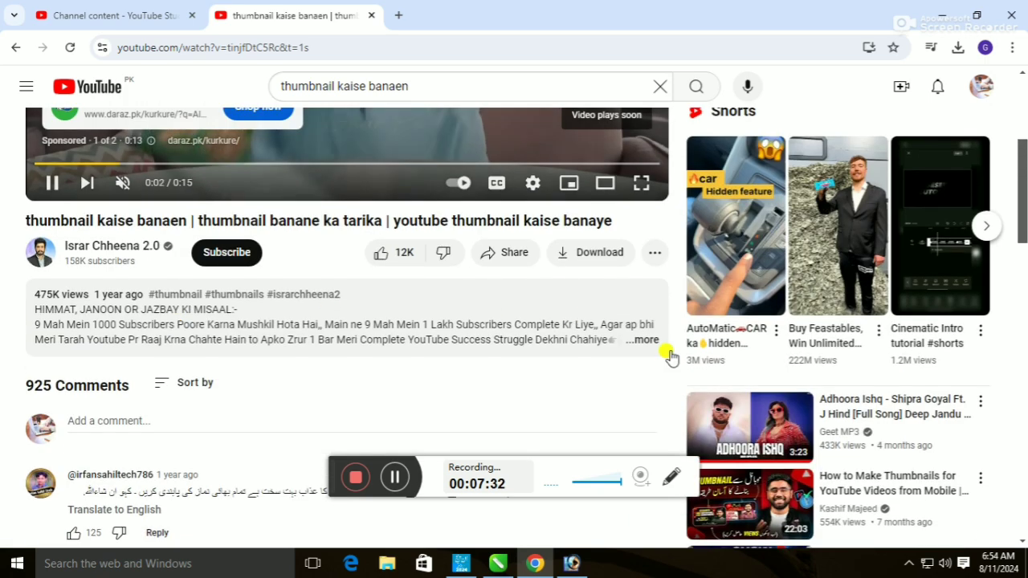
click(431, 314)
scroll(161, 284, down, 6)
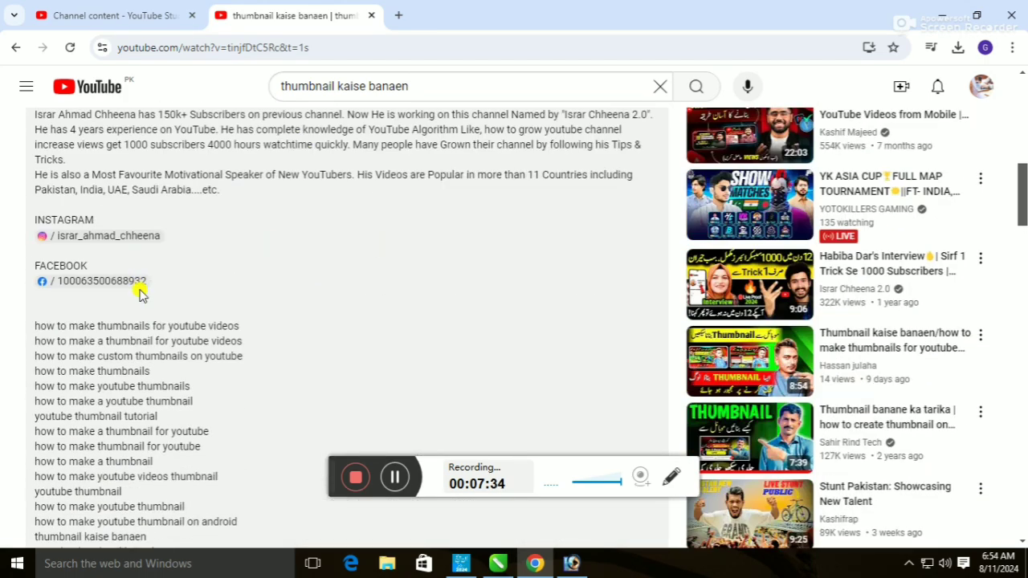
triple_click(119, 248)
key(ctrl+c)
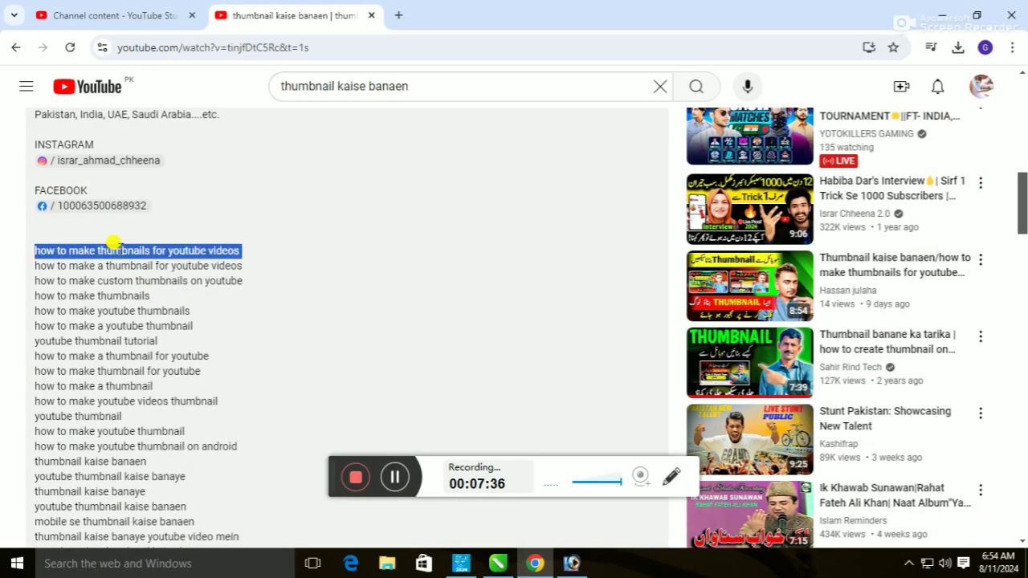
click(115, 30)
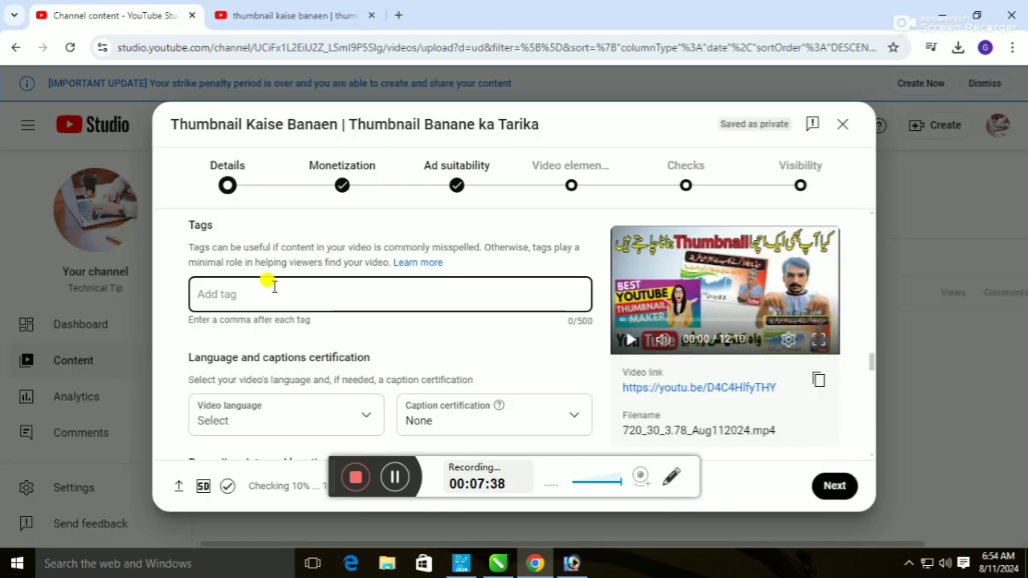
click(273, 294)
key(ctrl+v)
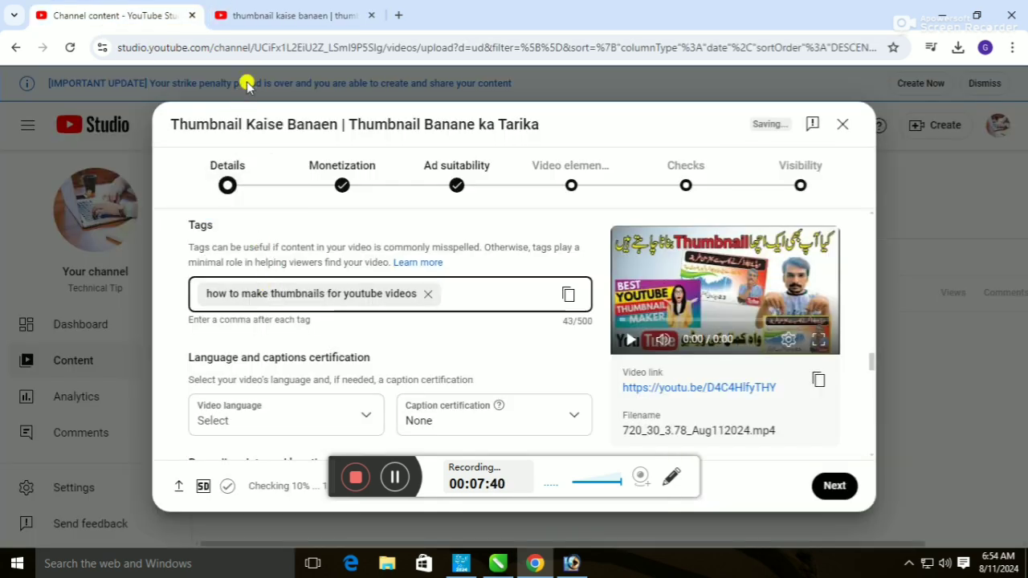
Step: Copy "how to make a thumbnail for youtube videos" from the reference description and add it as a tag
click(285, 15)
triple_click(141, 266)
key(ctrl+c)
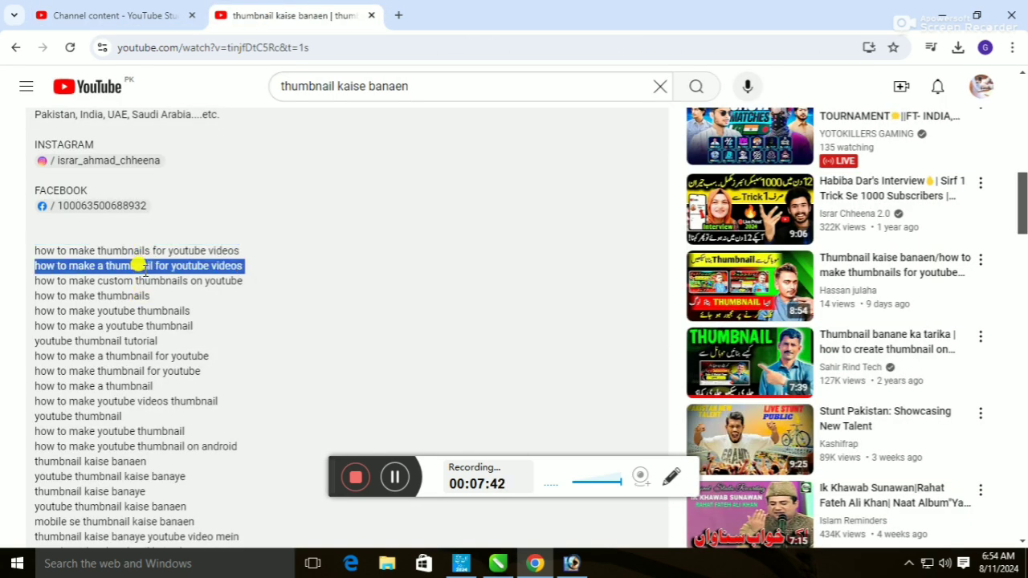
click(144, 9)
key(ctrl+v)
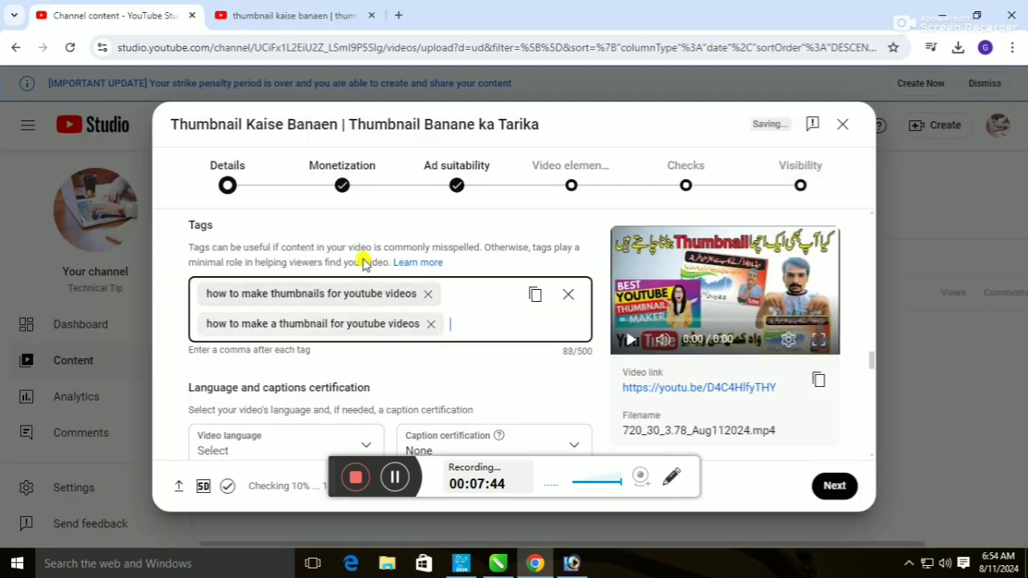
Step: Add the phrase "how to make custom thumbnails on youtube" from the reference description to the upload's tags
click(306, 10)
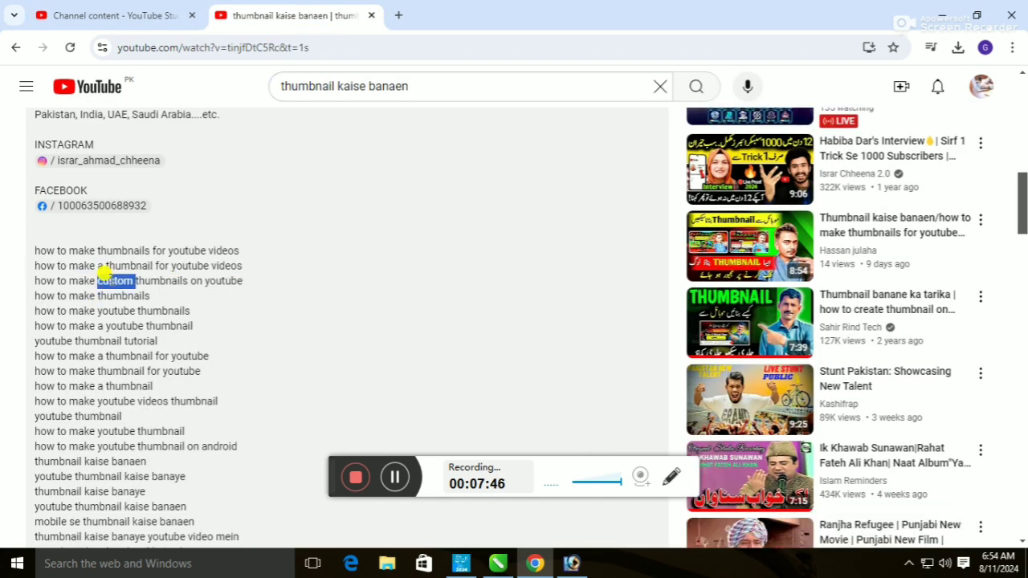
triple_click(105, 280)
key(ctrl+c)
click(121, 14)
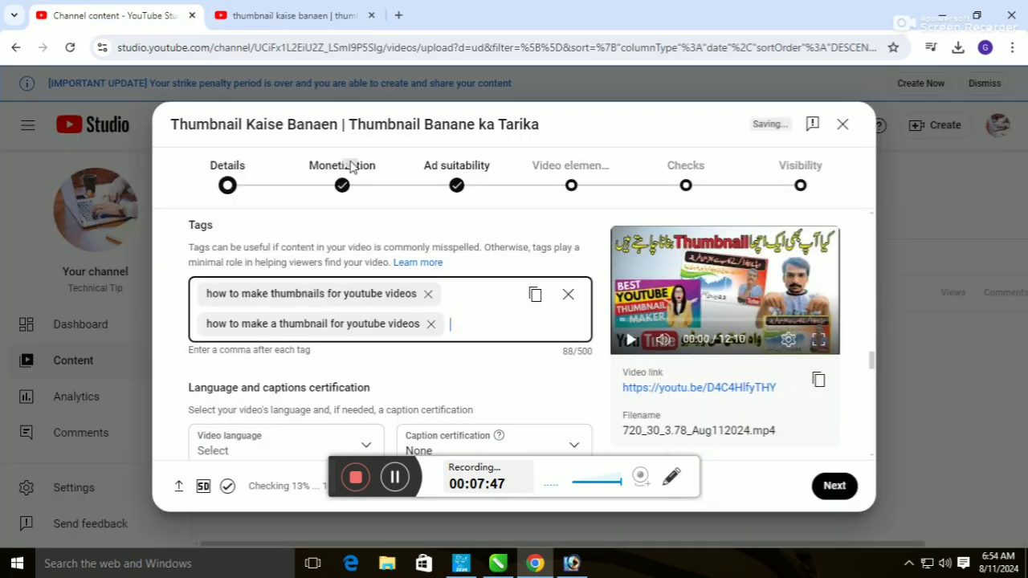
key(ctrl+v)
Step: Copy "how to make youtube thumbnails" from the reference video's description into the upload's Tags field
click(287, 6)
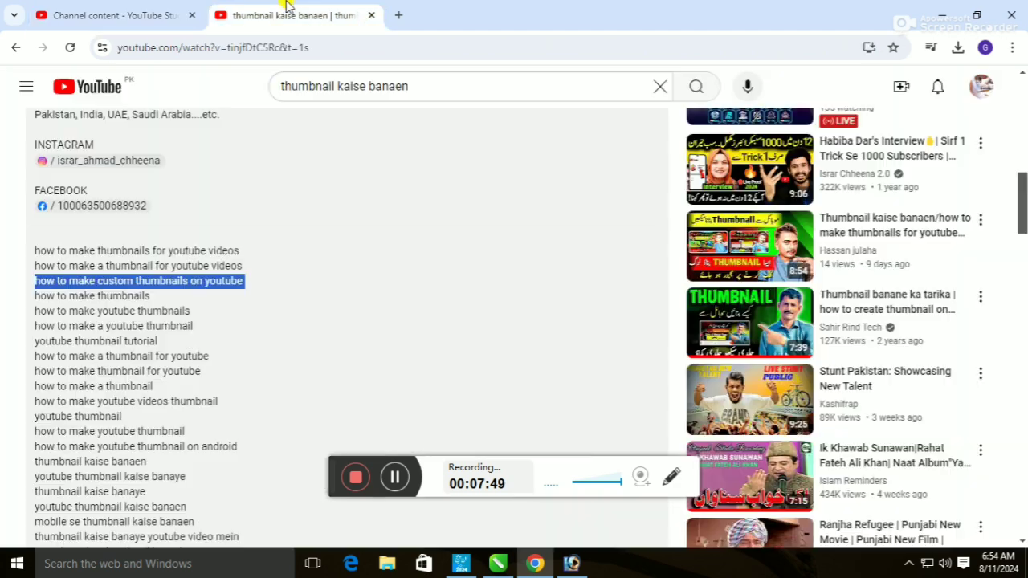
triple_click(159, 306)
key(ctrl+c)
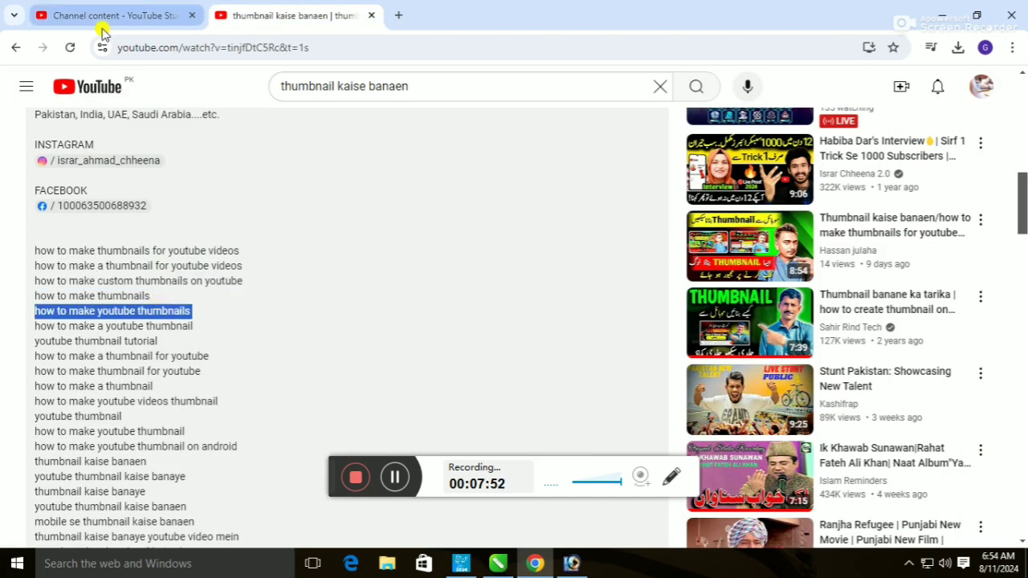
click(112, 15)
key(ctrl+v)
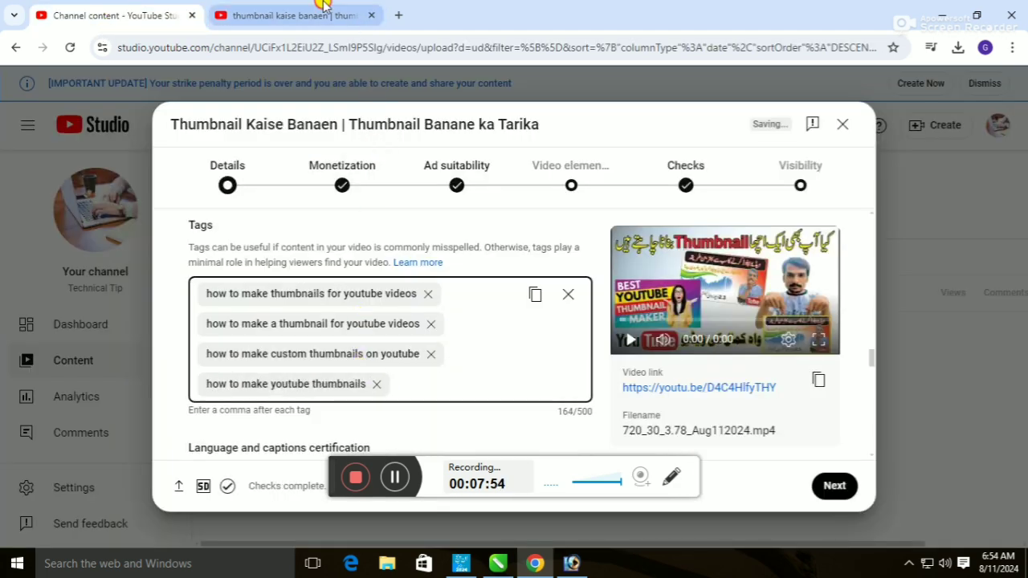
Step: Add "how to make a thumbnail for youtube" as a tag, copied from the reference description's keyword list
click(286, 12)
triple_click(140, 353)
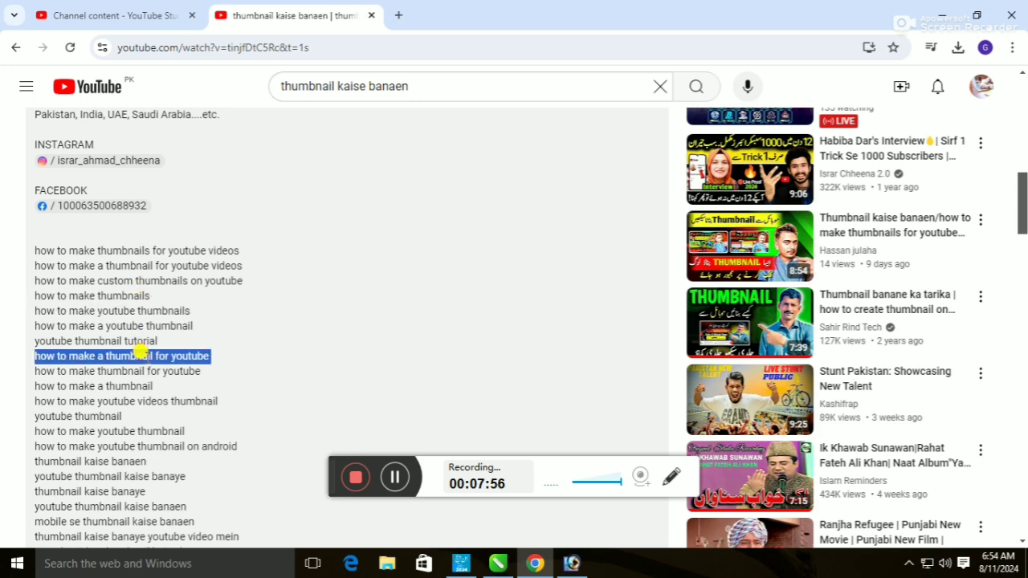
key(ctrl+c)
click(120, 12)
key(ctrl+v)
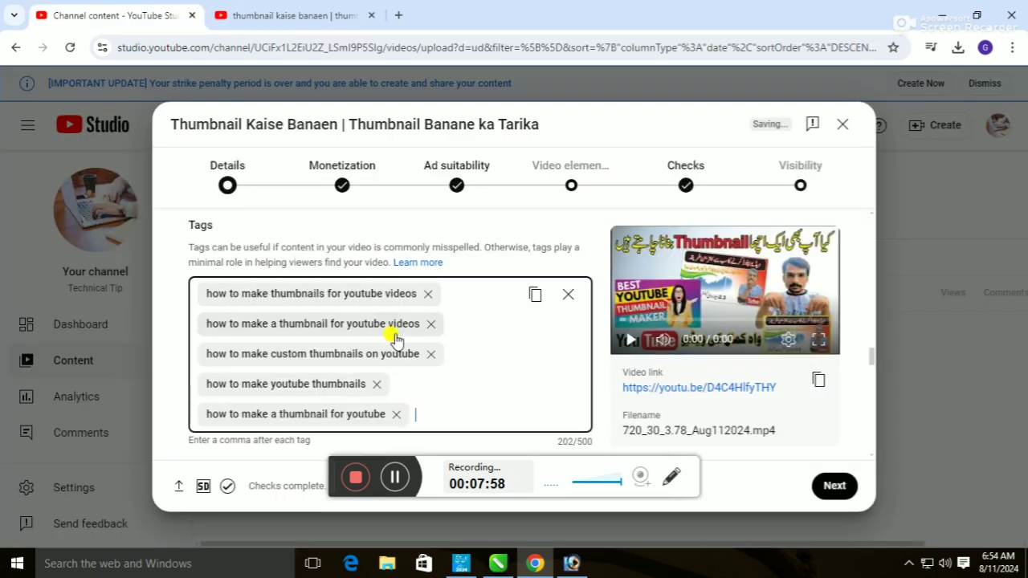
Step: Copy the keyword phrase "how to make a thumbnail" from the reference description and add it as a tag
click(315, 10)
triple_click(139, 387)
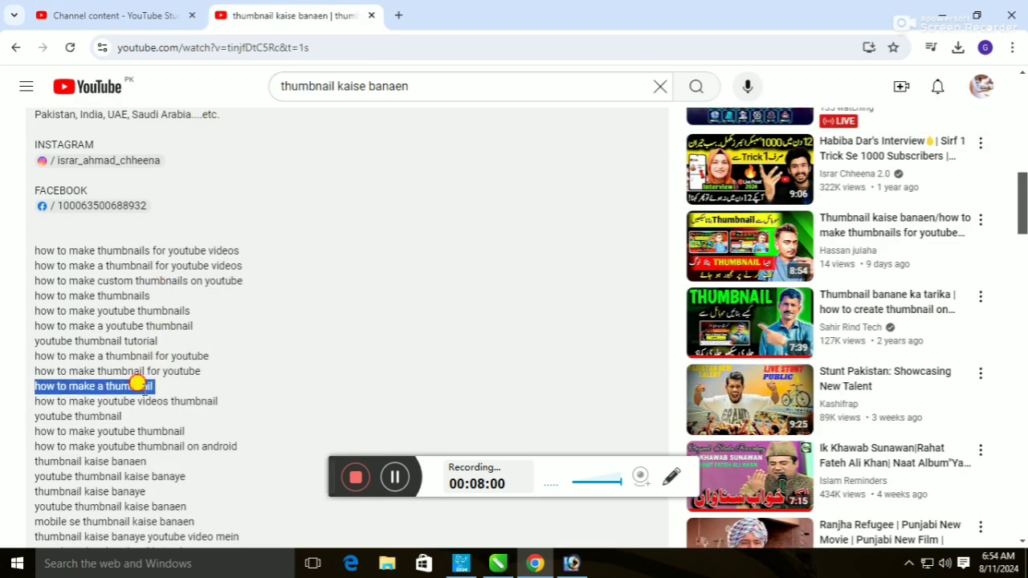
key(ctrl+c)
click(69, 10)
key(ctrl+v)
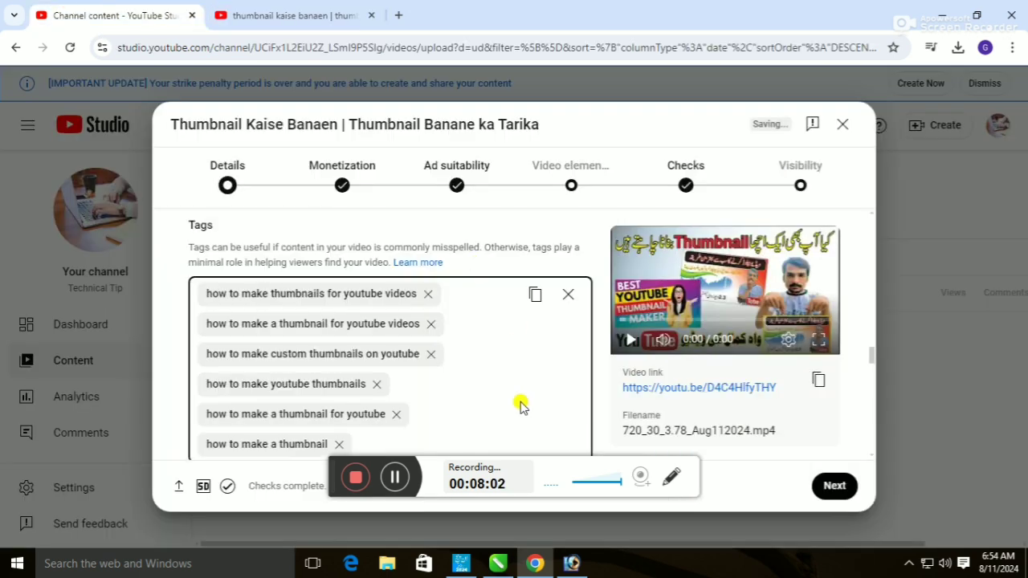
Step: Add the tags "how to make youtube thumbnail" and "how to make youtube thumbnail on android", copied from the reference description
click(297, 9)
triple_click(163, 426)
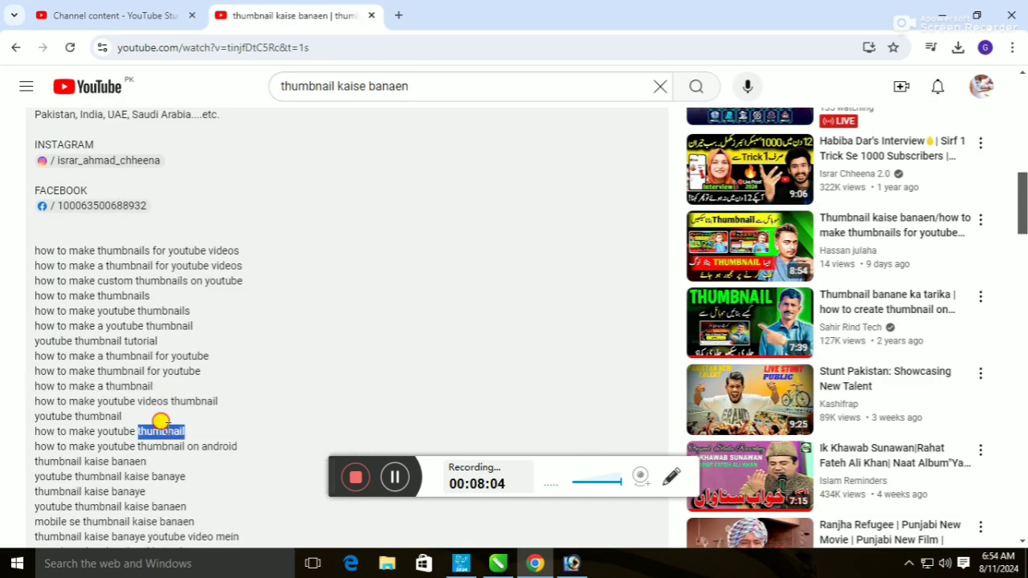
click(183, 8)
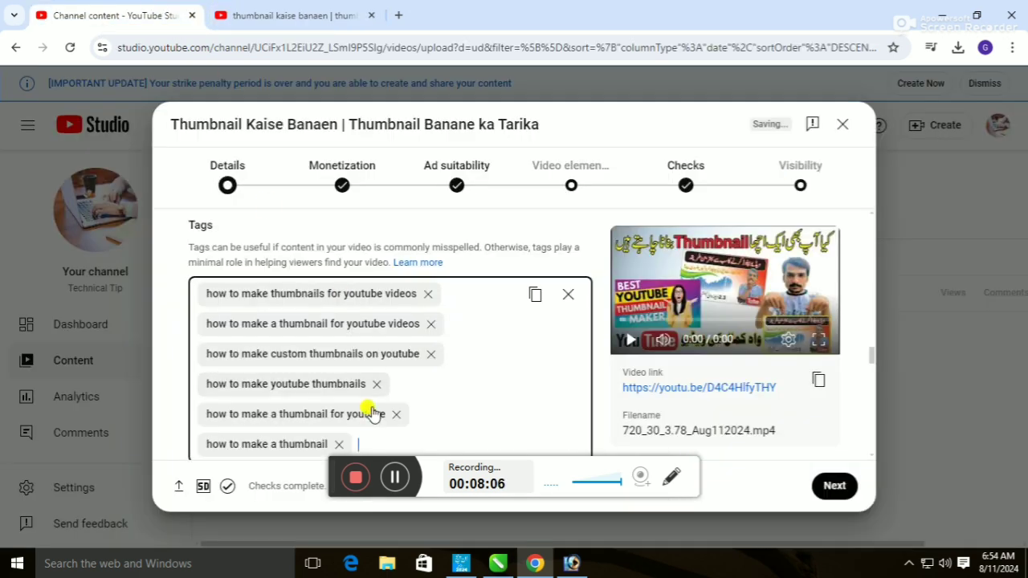
click(320, 15)
scroll(149, 415, down, 2)
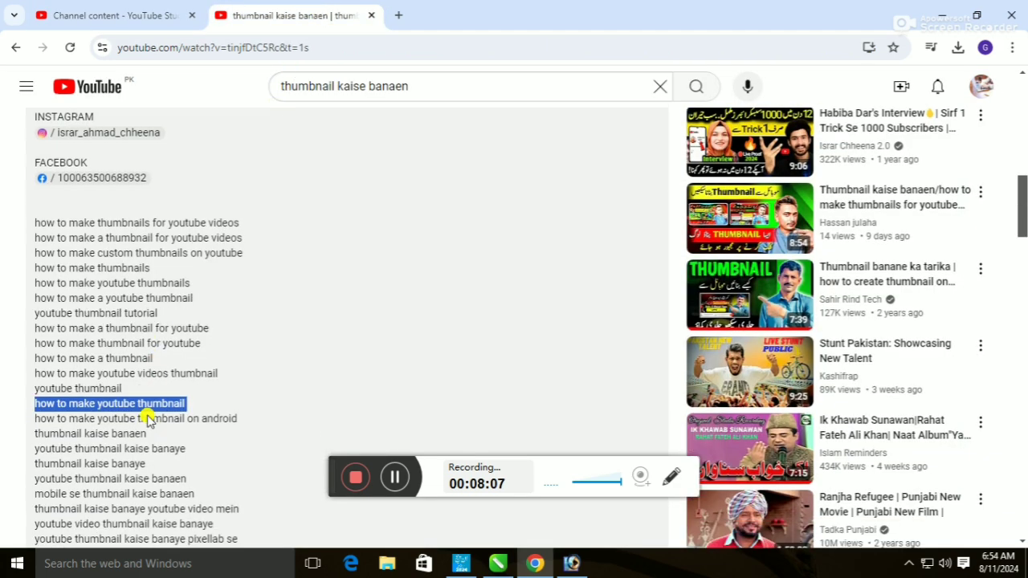
triple_click(152, 297)
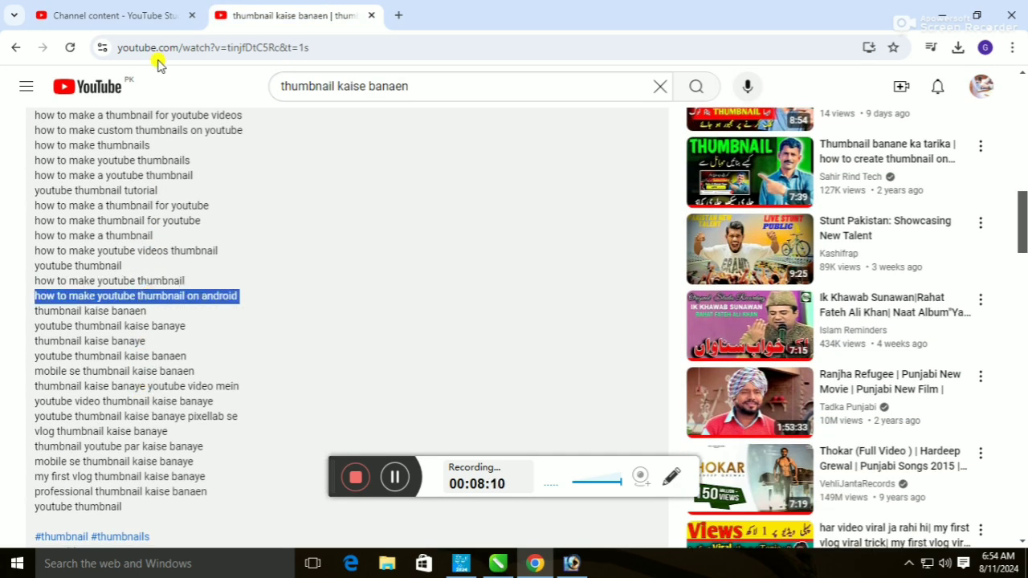
click(152, 14)
Step: Copy "mobile se thumbnail kaise banaen" and "thumbnail kaise banaye youtube video mein" from the reference description into the Tags field
click(311, 10)
triple_click(154, 372)
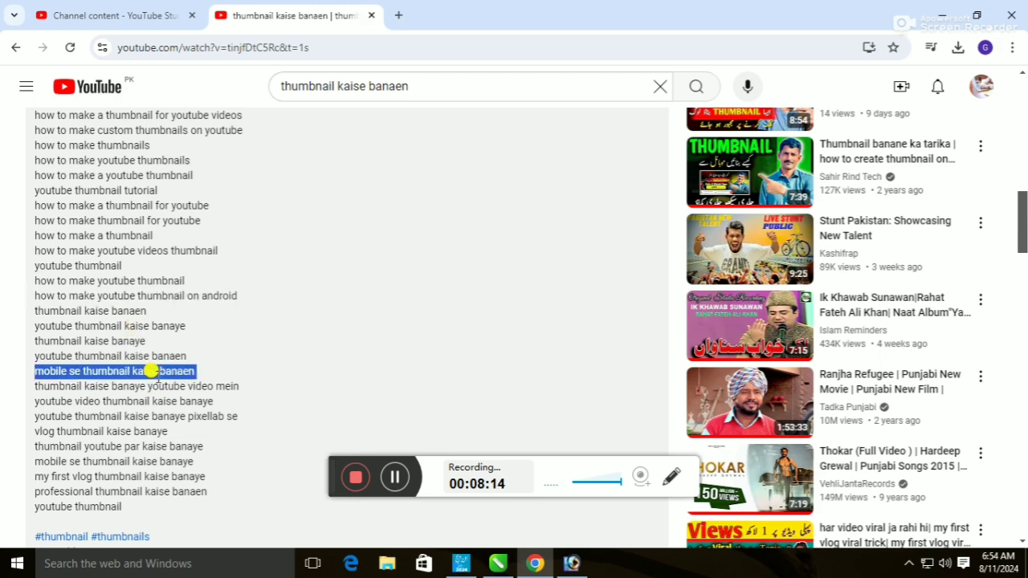
click(102, 8)
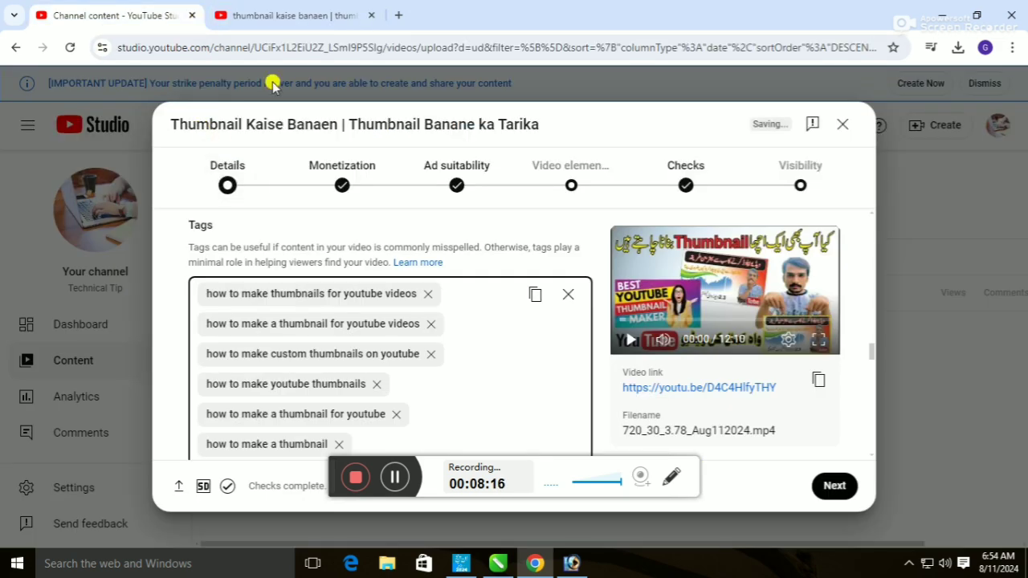
click(325, 11)
triple_click(152, 383)
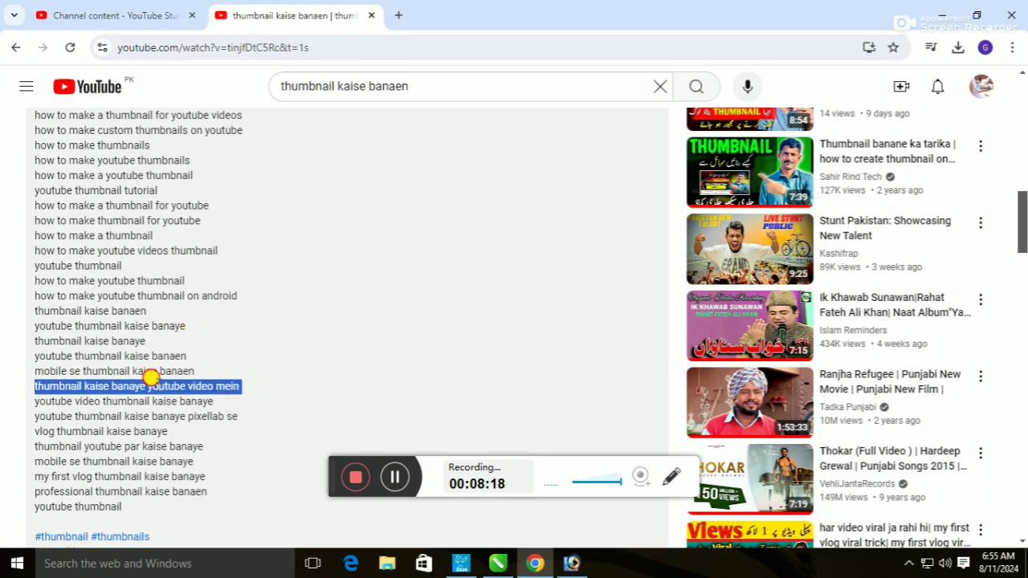
click(103, 10)
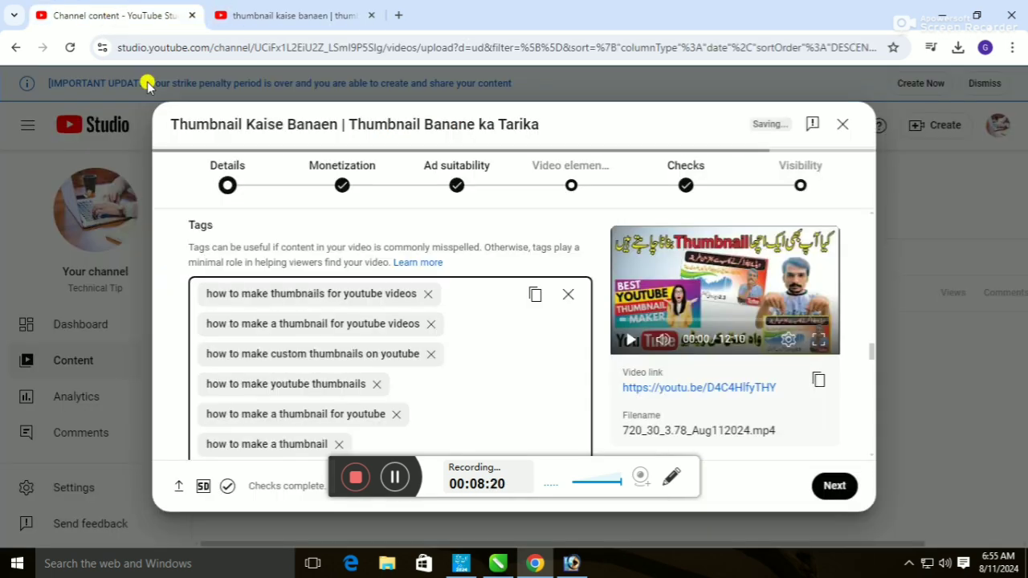
click(275, 298)
key(ctrl+v)
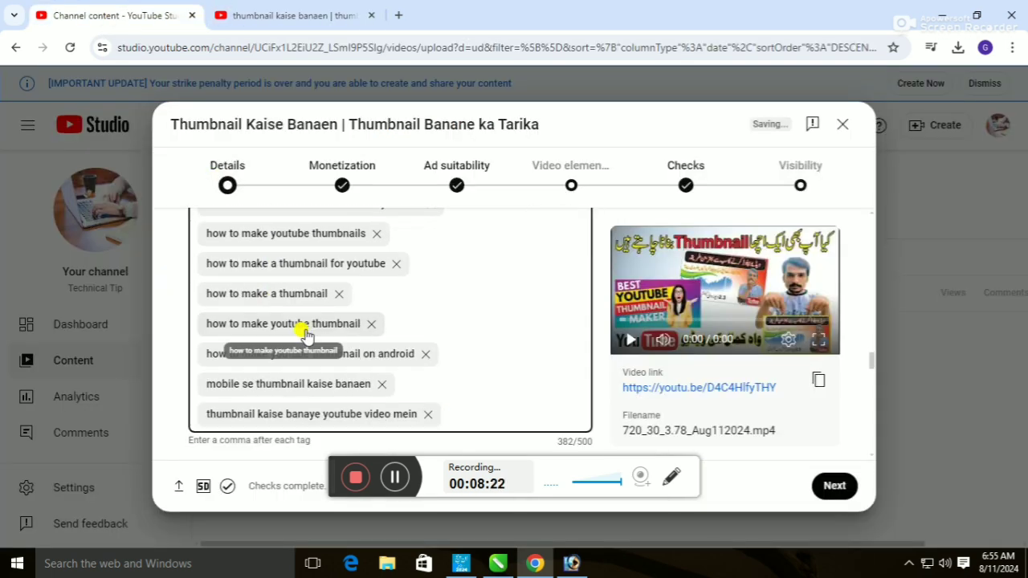
Step: Add the phrase "youtube video thumbnail kaise banaye" from the reference description to the upload's tags
click(319, 9)
triple_click(156, 399)
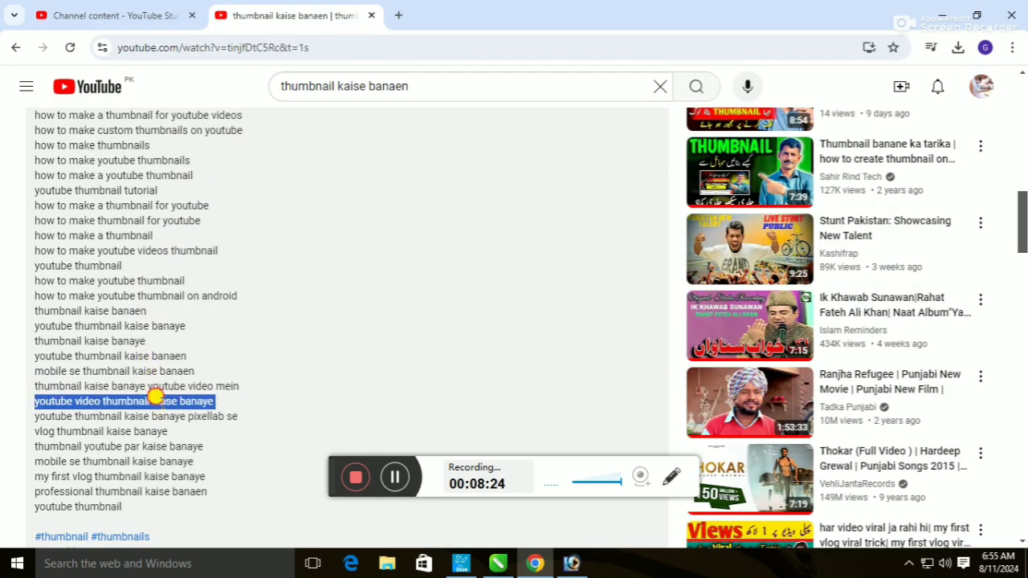
key(ctrl+c)
click(112, 15)
key(ctrl+v)
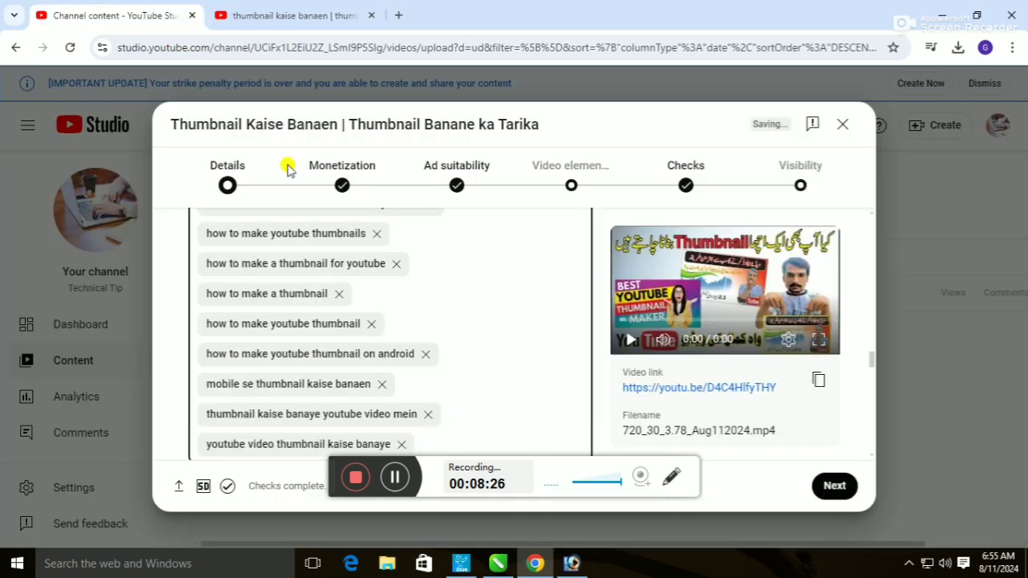
Step: Add the tags "youtube thumbnail kaise banaye pixellab se" and "vlog thumbnail kaise banaye", copied from the reference description
click(307, 16)
triple_click(201, 416)
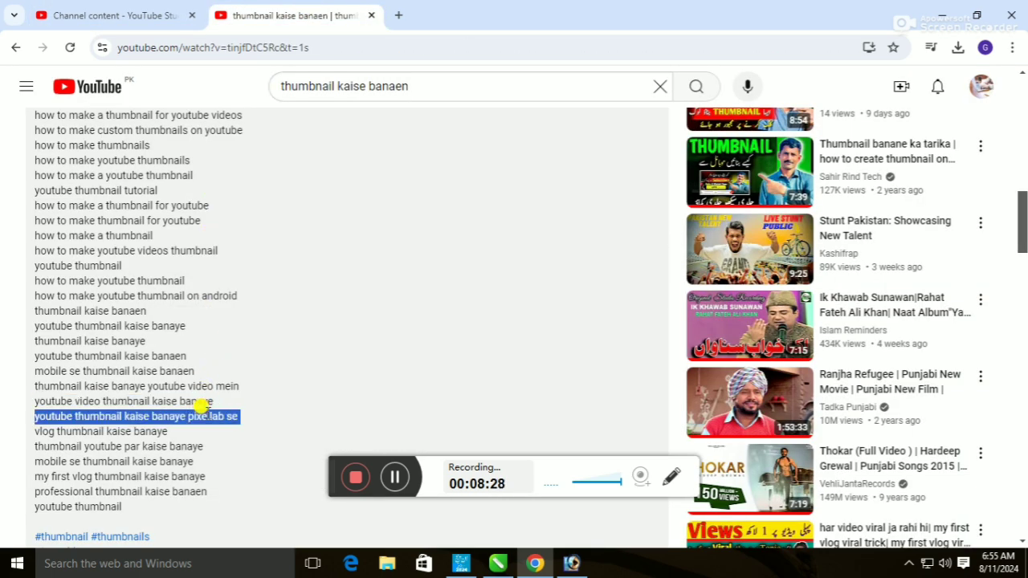
click(105, 15)
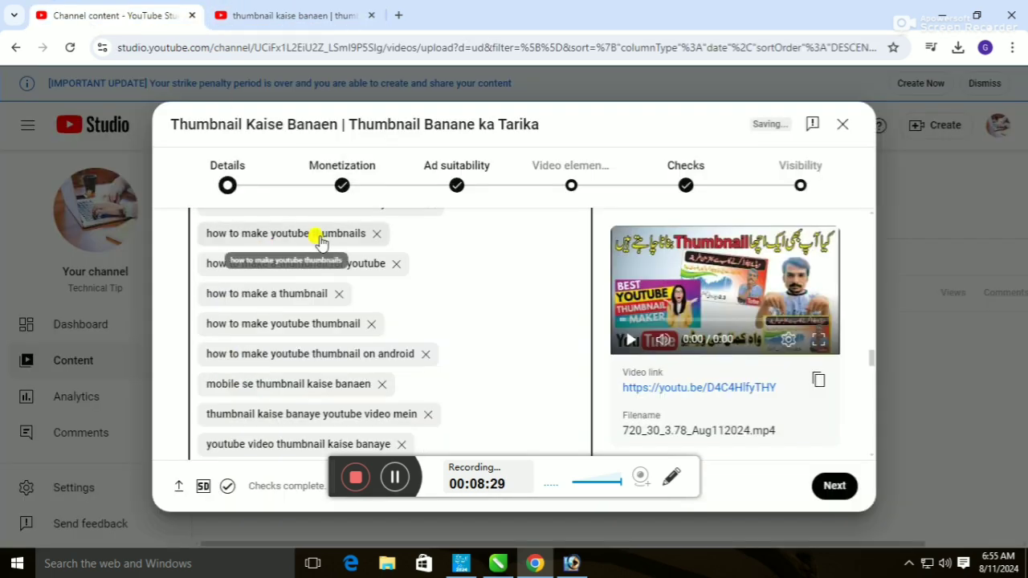
key(ctrl+v)
click(275, 23)
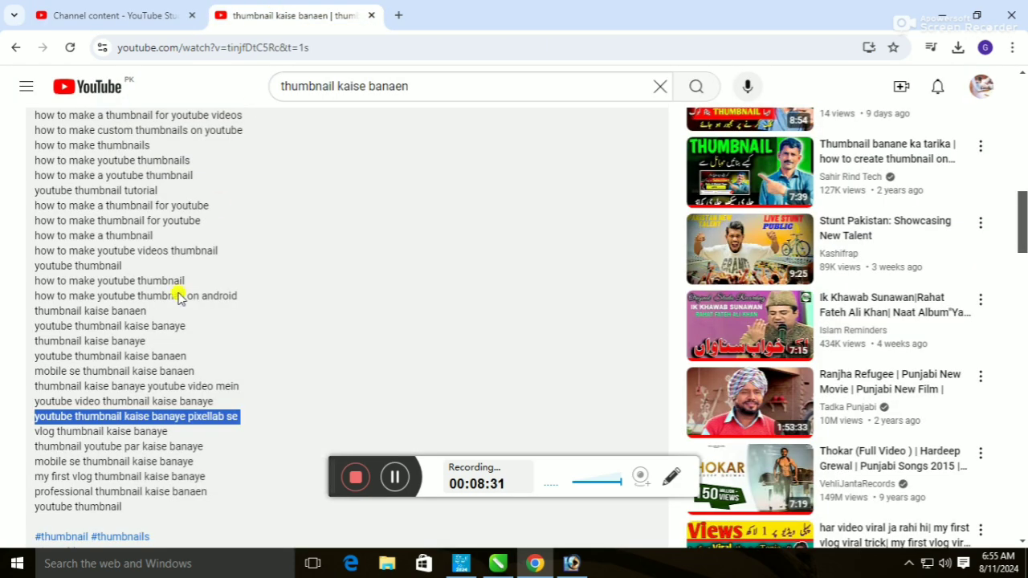
triple_click(148, 428)
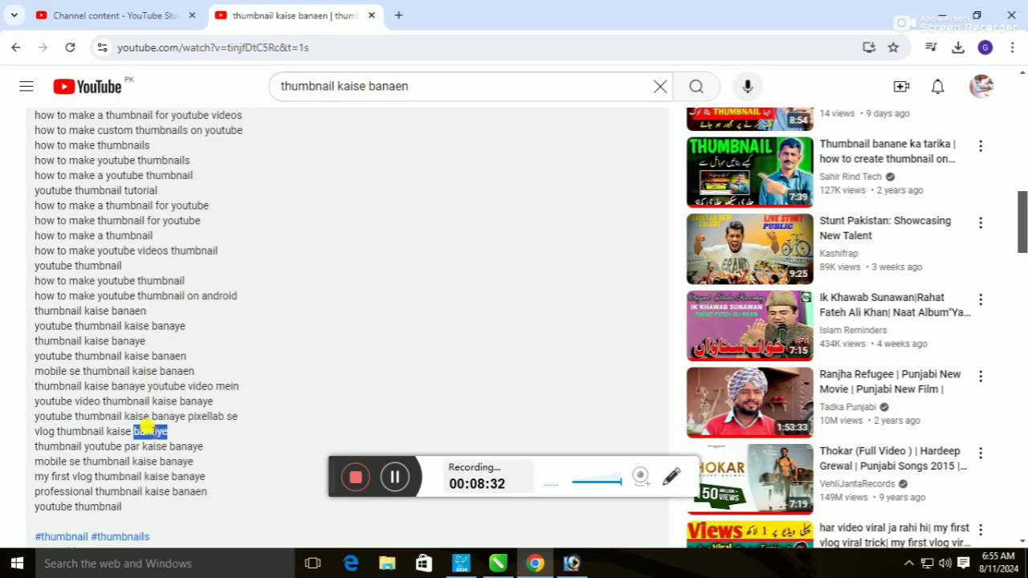
click(100, 15)
key(ctrl+v)
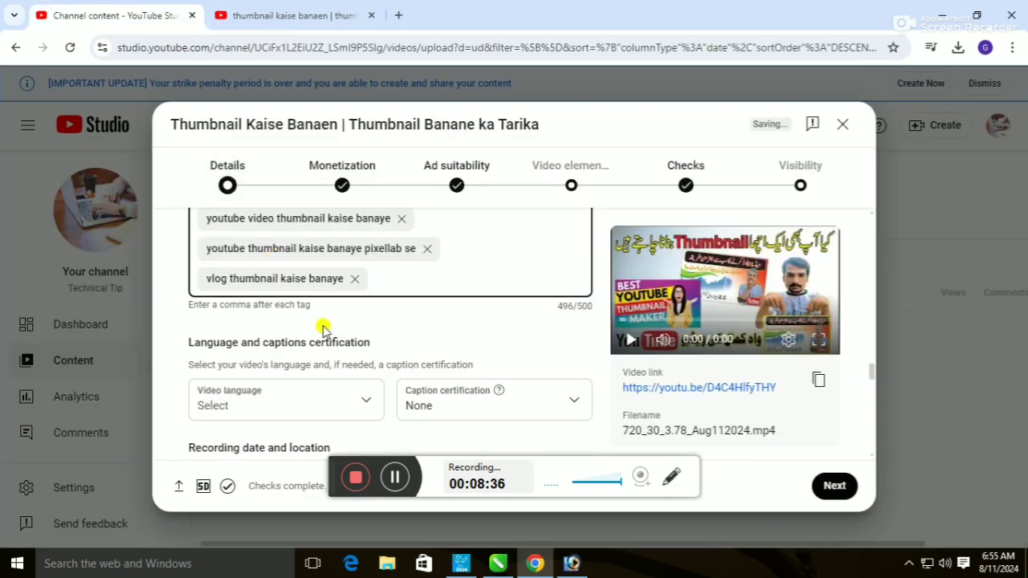
Step: Copy "thumbnail youtube par kaise banaye" from the reference description and add it as a tag
click(290, 16)
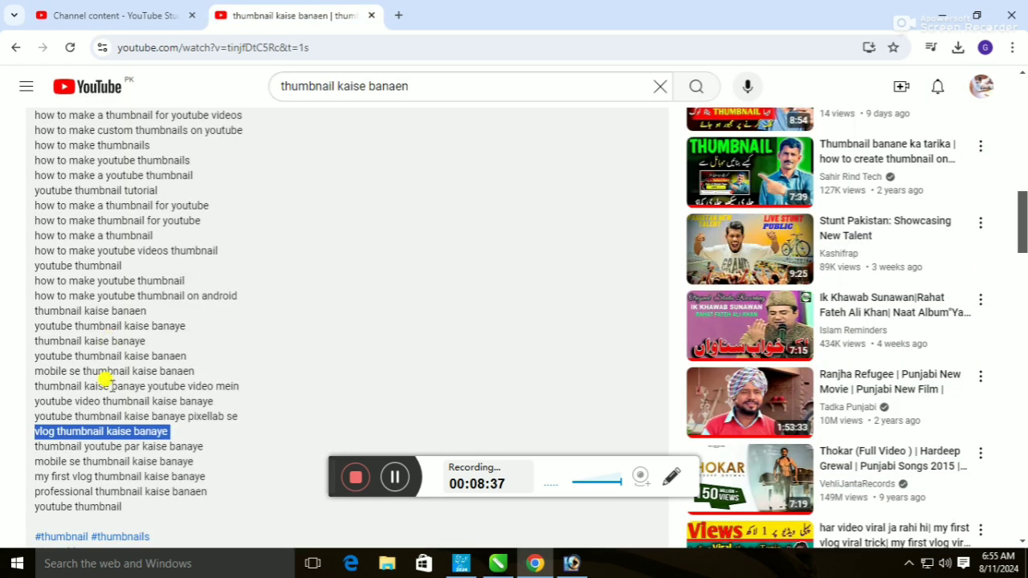
triple_click(133, 446)
click(118, 20)
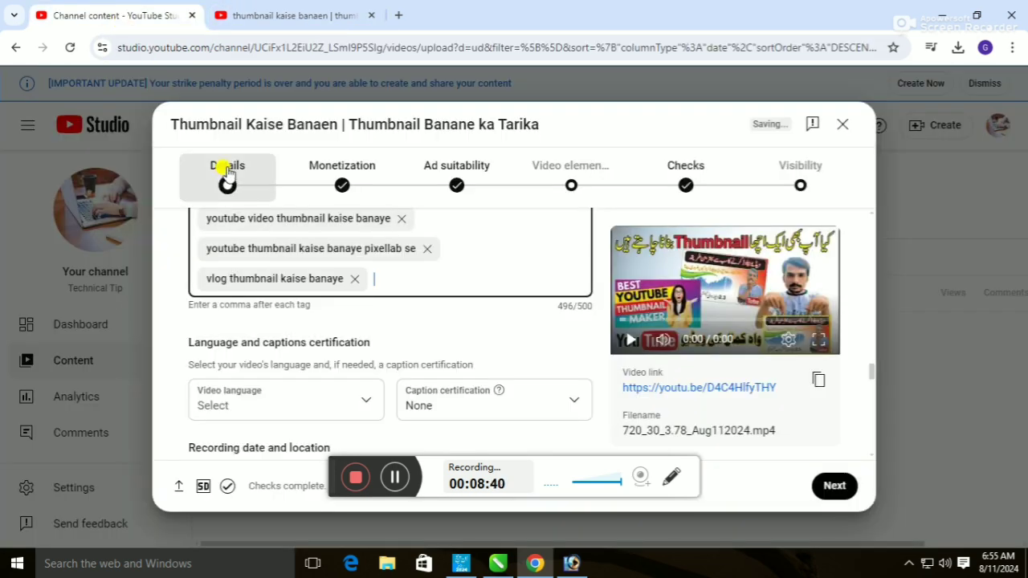
key(ctrl+v)
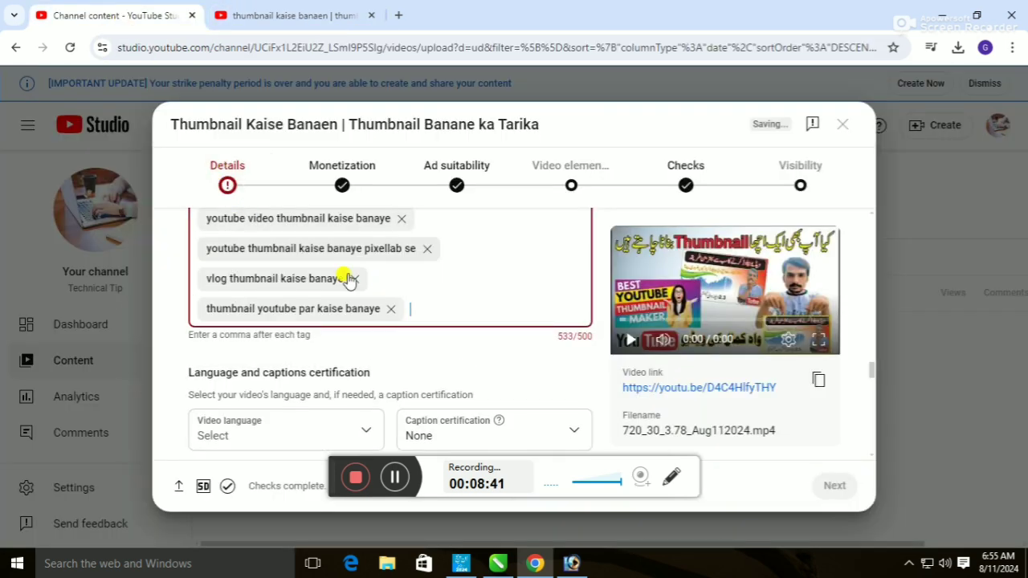
Step: Remove the tag "thumbnail youtube par kaise banaye" from the upload and review the remaining tags
click(390, 309)
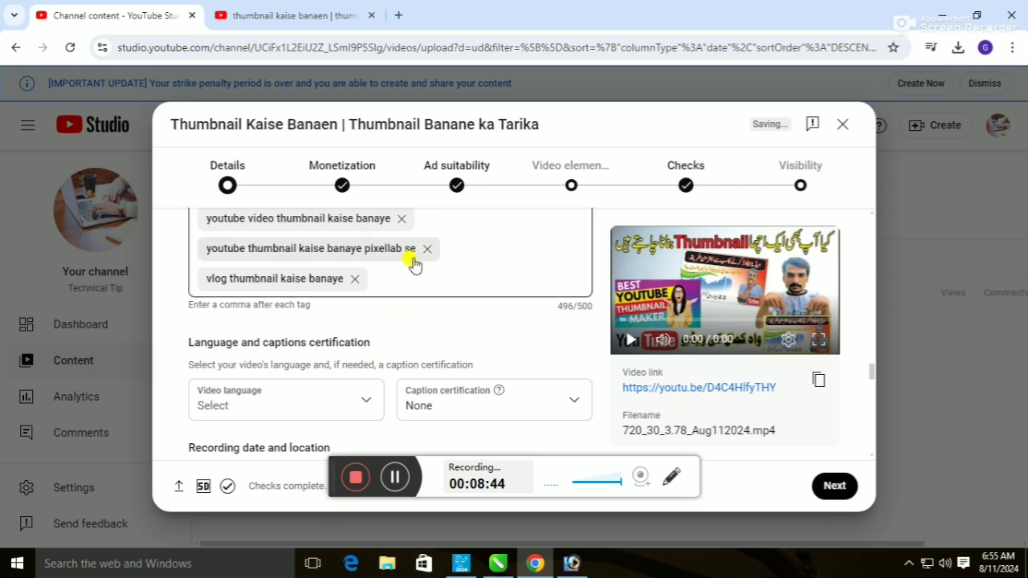
scroll(420, 340, up, 5)
scroll(421, 341, up, 3)
scroll(421, 343, down, 5)
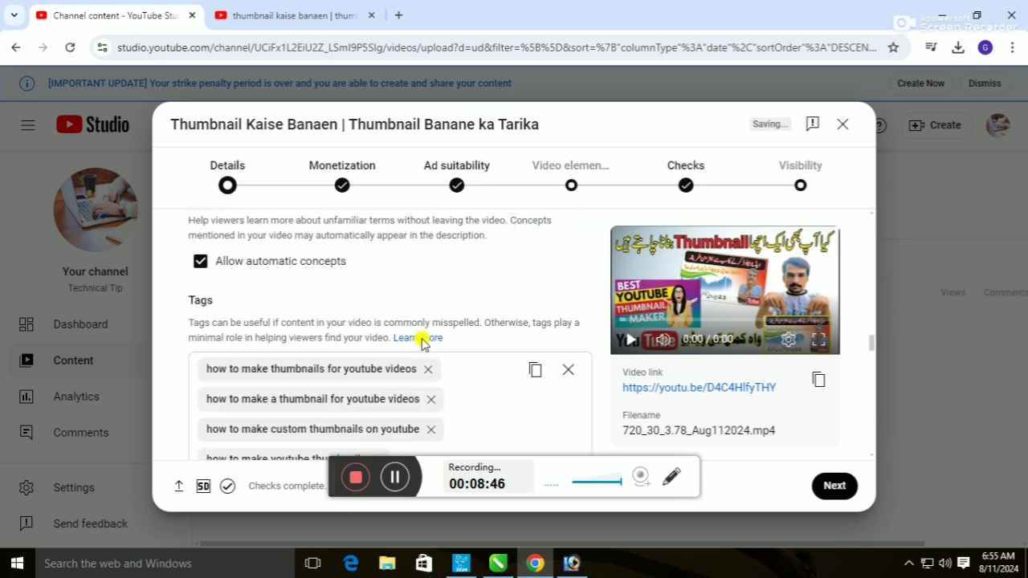
scroll(421, 340, down, 3)
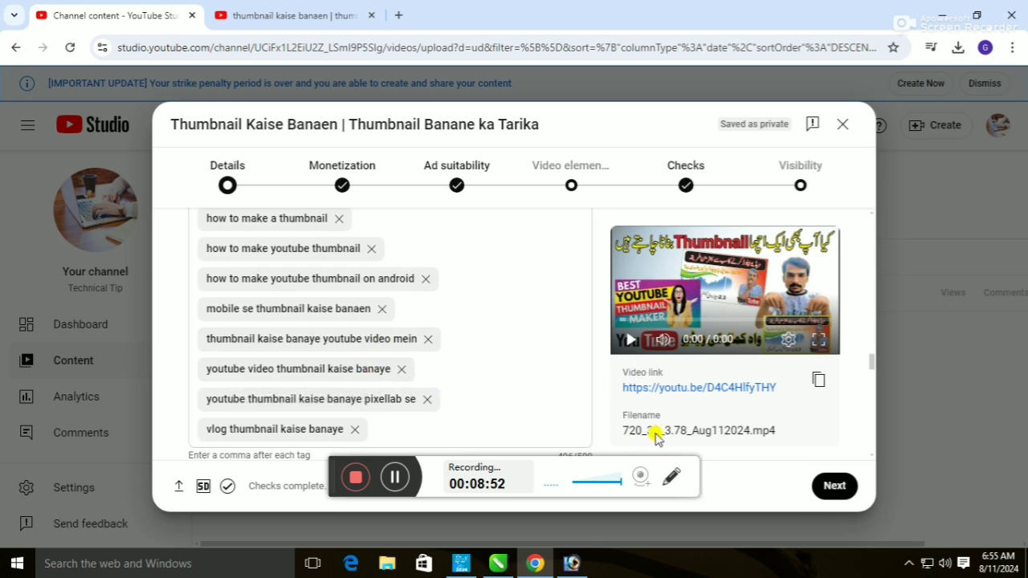
Step: Advance the upload from the Details stage through Monetization, Ad suitability, Video elements and Checks to the Visibility stage
click(831, 487)
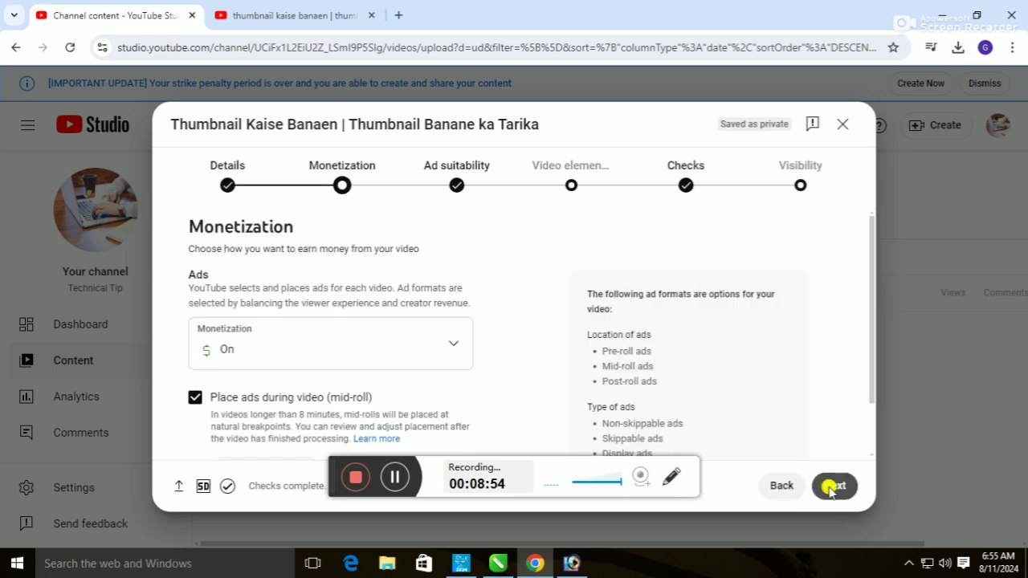
click(831, 486)
click(831, 486)
click(831, 487)
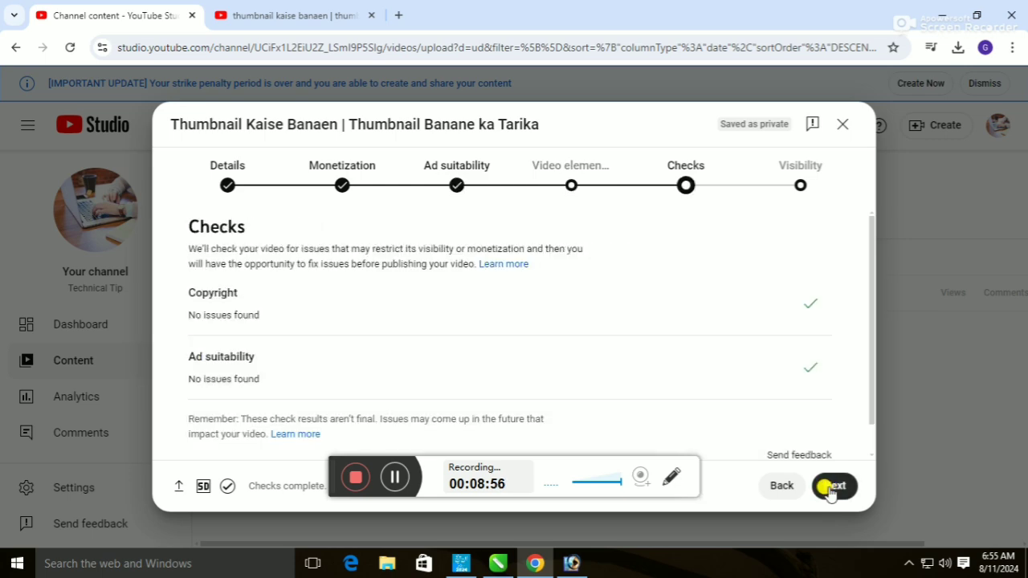
click(831, 487)
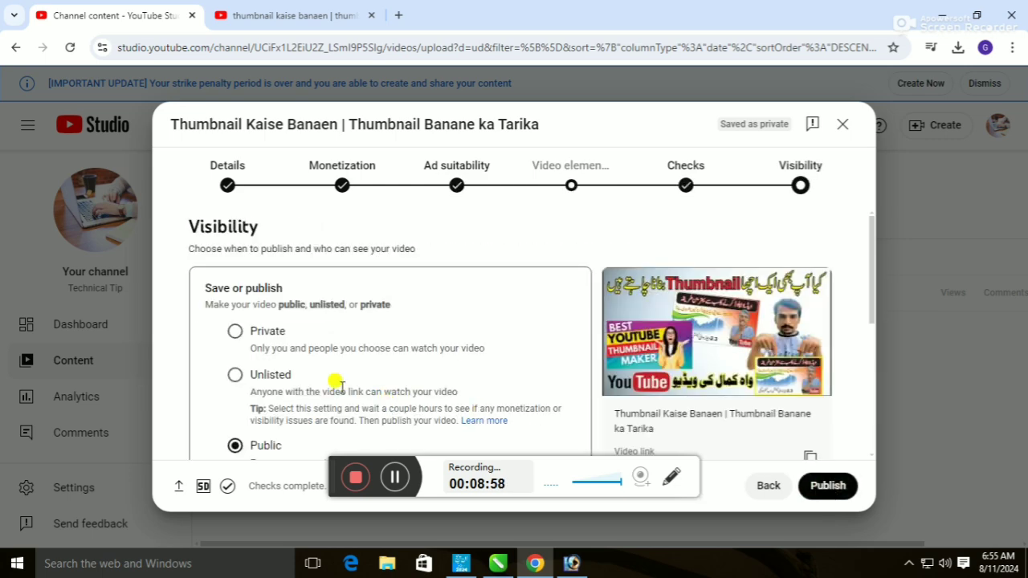
Step: Publish the video with Public visibility, close the sharing dialog and look over the channel's video list
scroll(305, 386, down, 1)
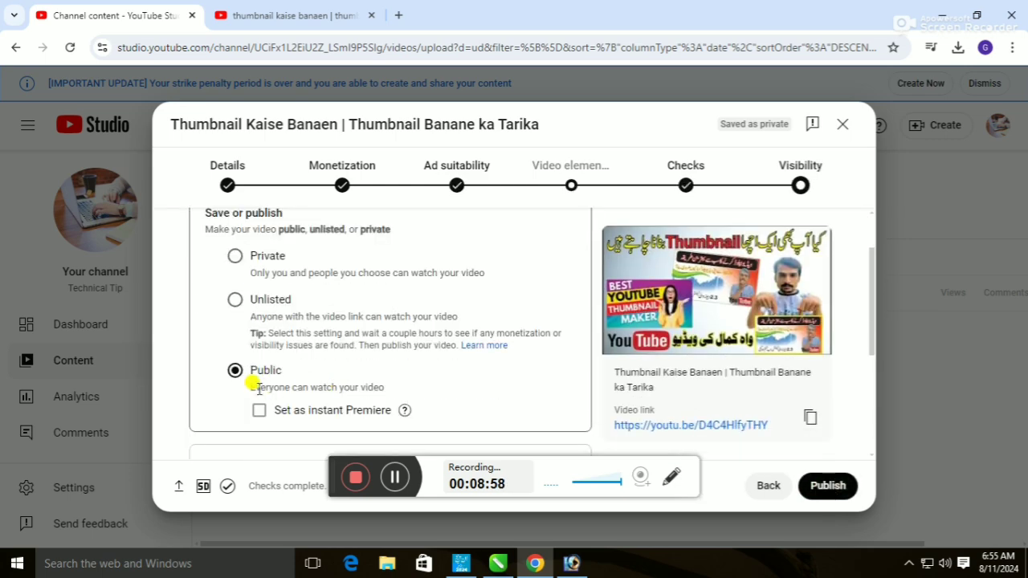
click(835, 489)
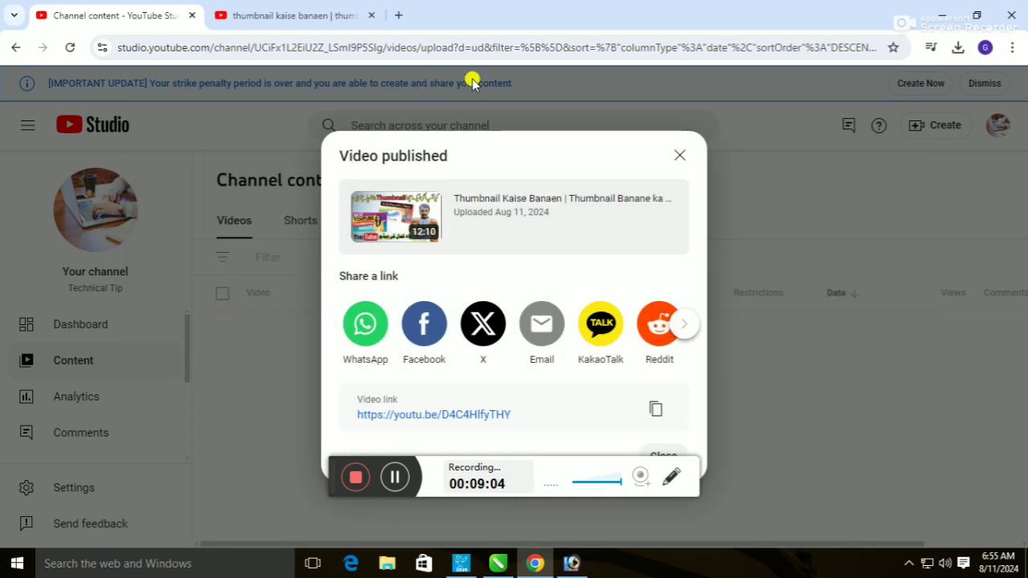
click(679, 155)
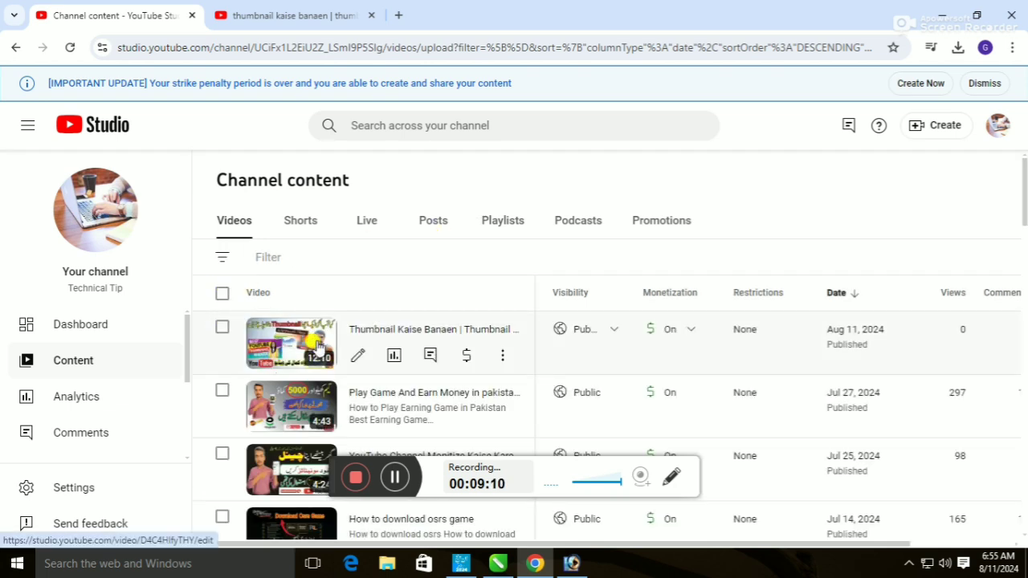
scroll(326, 339, down, 3)
scroll(328, 333, up, 3)
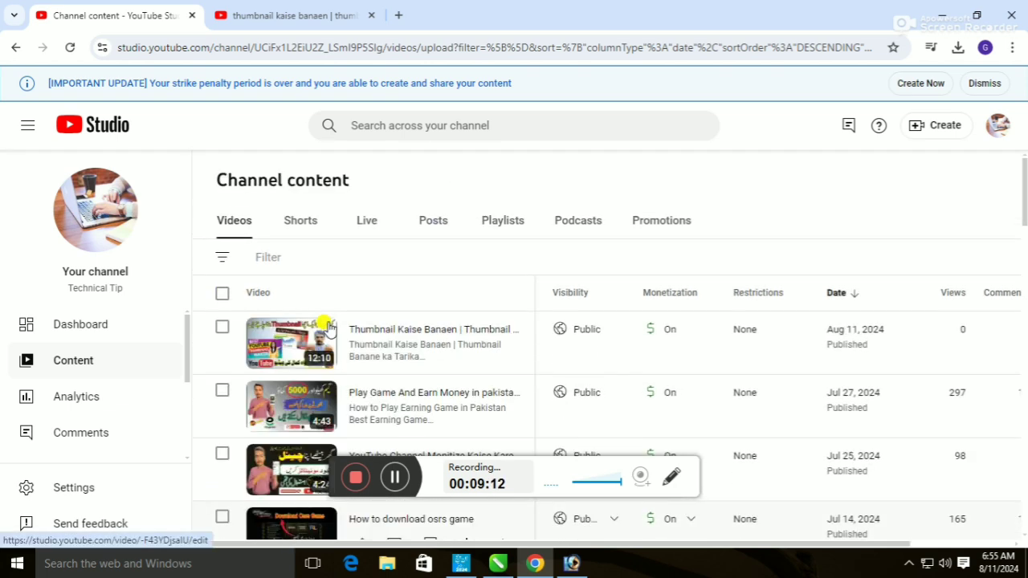